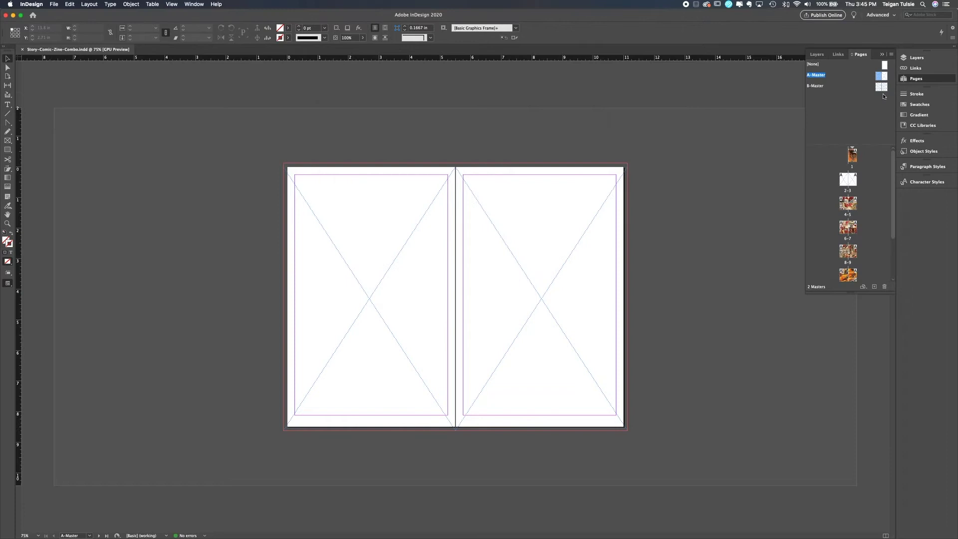
Resize the cover frame and artwork on page 1 so the full cover fits within the page bleed
double_click(848, 159)
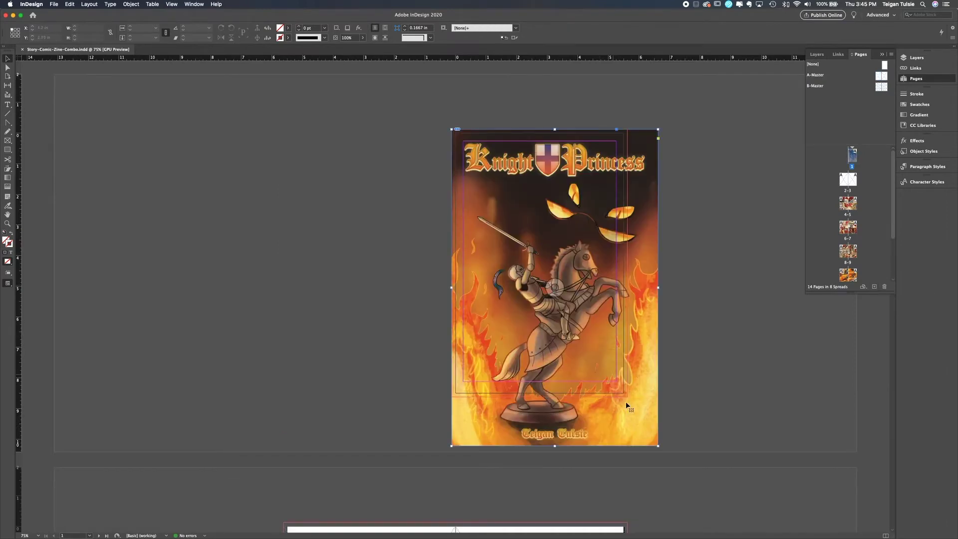
drag(631, 403, 628, 401)
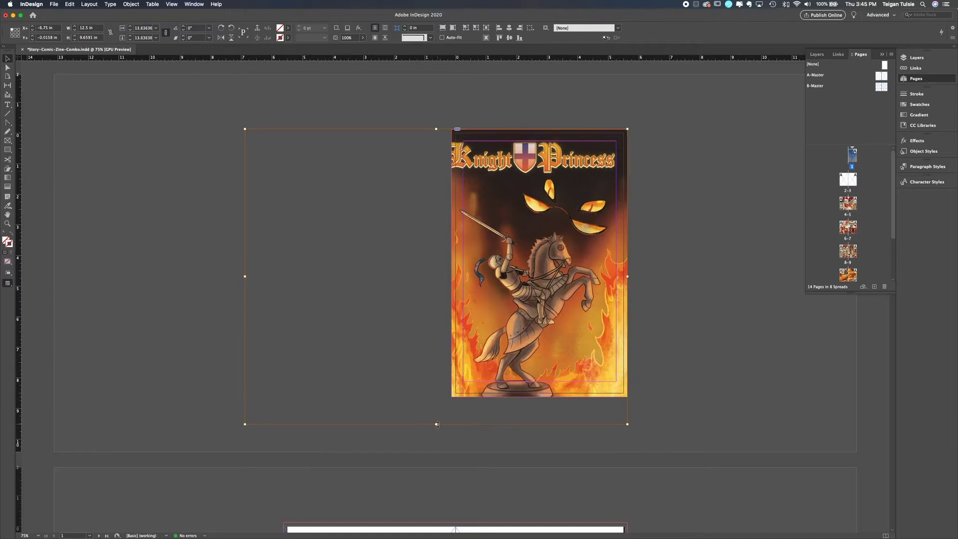
mouse_move(286, 412)
mouse_down()
mouse_move(295, 404)
mouse_move(275, 398)
mouse_up()
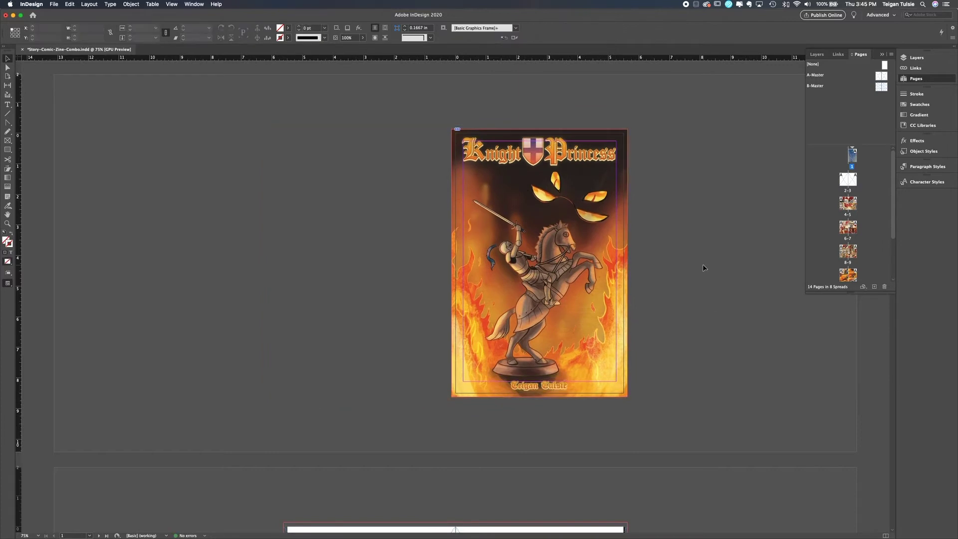
Insert six pages after the 2-3 spread and use B-Master for the story pages
double_click(846, 183)
scroll(792, 285, down, 5)
scroll(718, 284, down, 15)
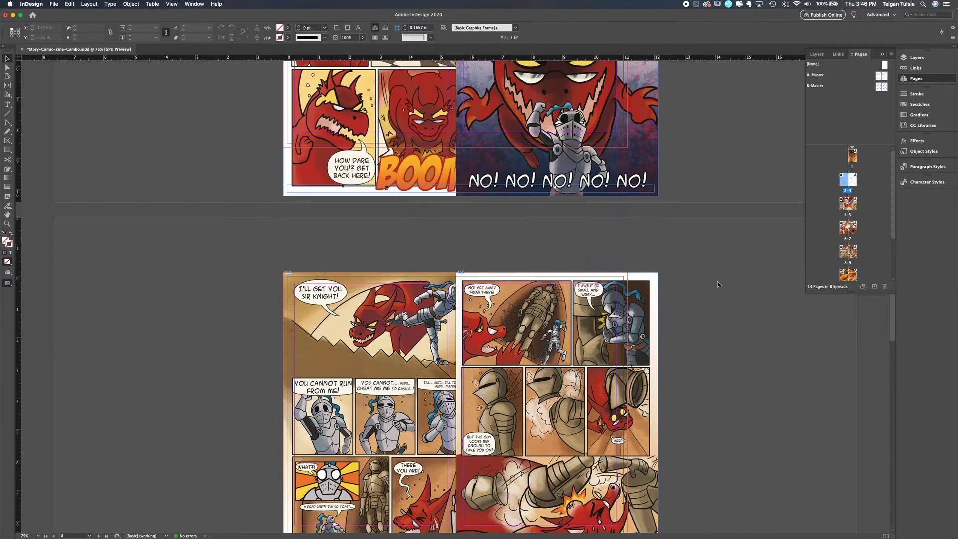
scroll(717, 284, up, 20)
scroll(718, 284, down, 5)
click(875, 287)
click(875, 287)
click(874, 287)
click(874, 287)
click(874, 287)
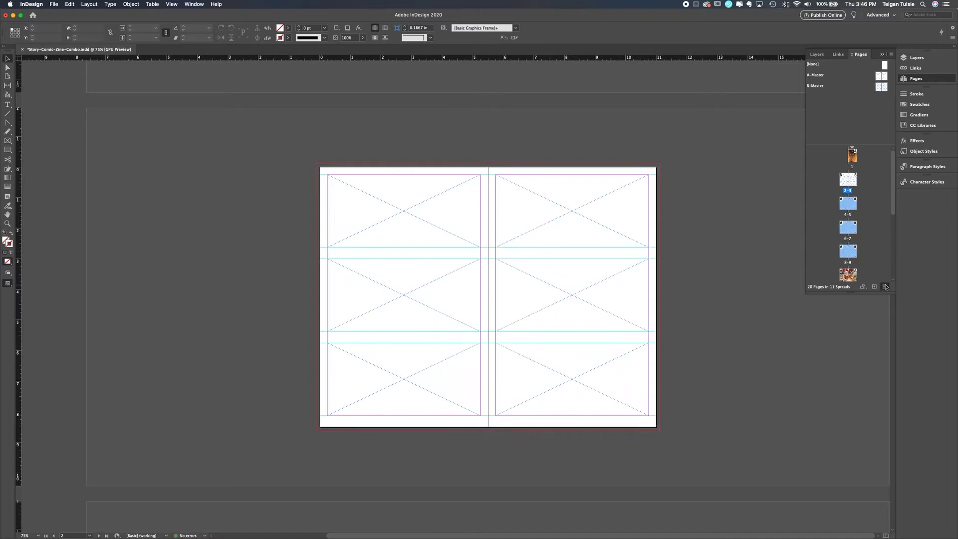
click(874, 287)
click(874, 287)
click(874, 287)
click(874, 287)
click(874, 287)
click(874, 287)
click(884, 287)
Replace the three image frames on page 2 with a text frame reading "WORDS GO HERE" in larger type
click(546, 290)
double_click(843, 184)
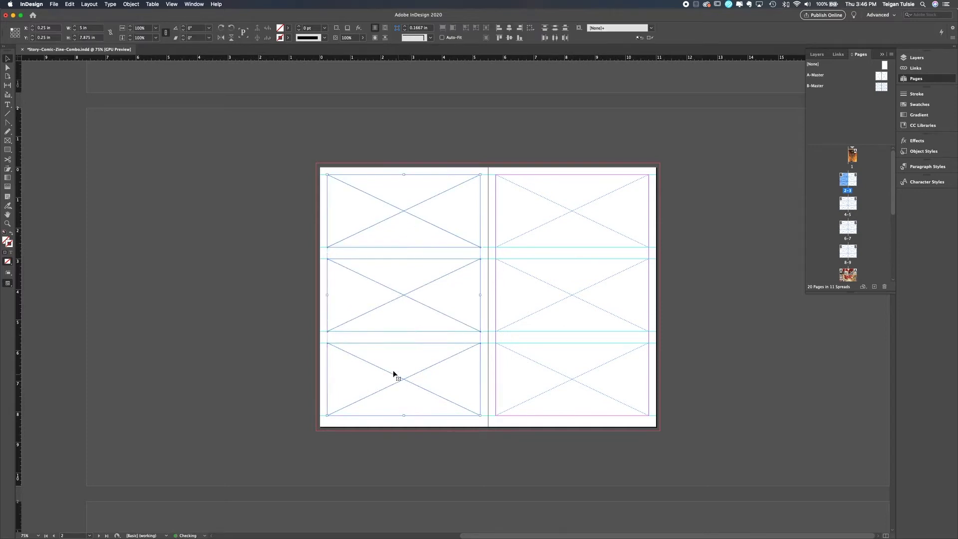
key(BackSpace)
key(t)
drag(351, 200, 460, 385)
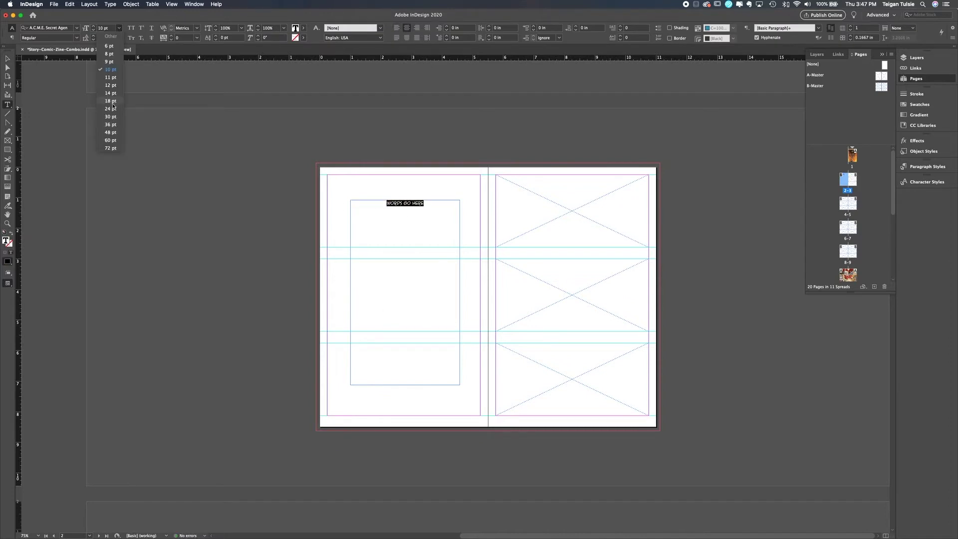
click(8, 59)
click(233, 205)
Place K+P_Storyboard_V1_1.jpg and K+P_Storyboard_V1_2.jpg into the top and middle frames of page 3
key(super+d)
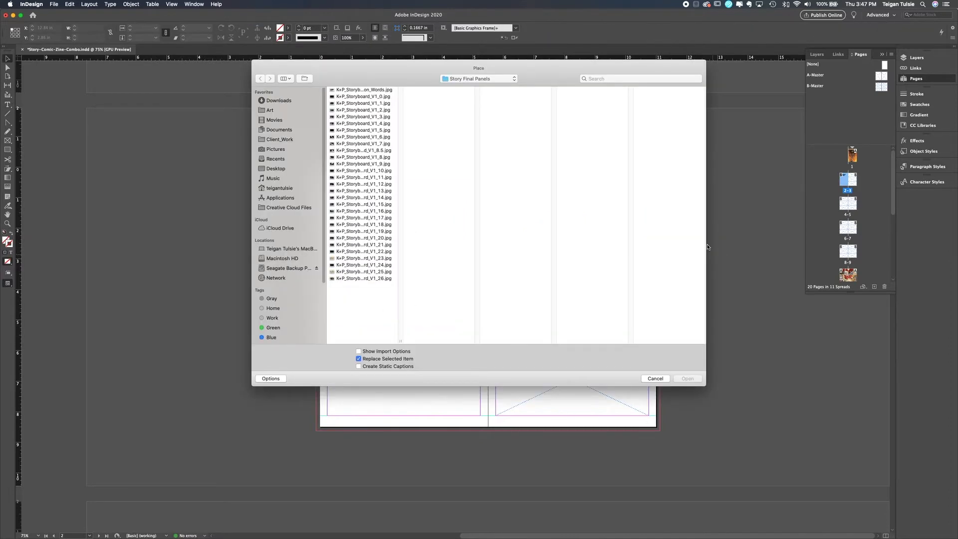
click(363, 96)
click(364, 103)
shift+click(374, 110)
click(687, 379)
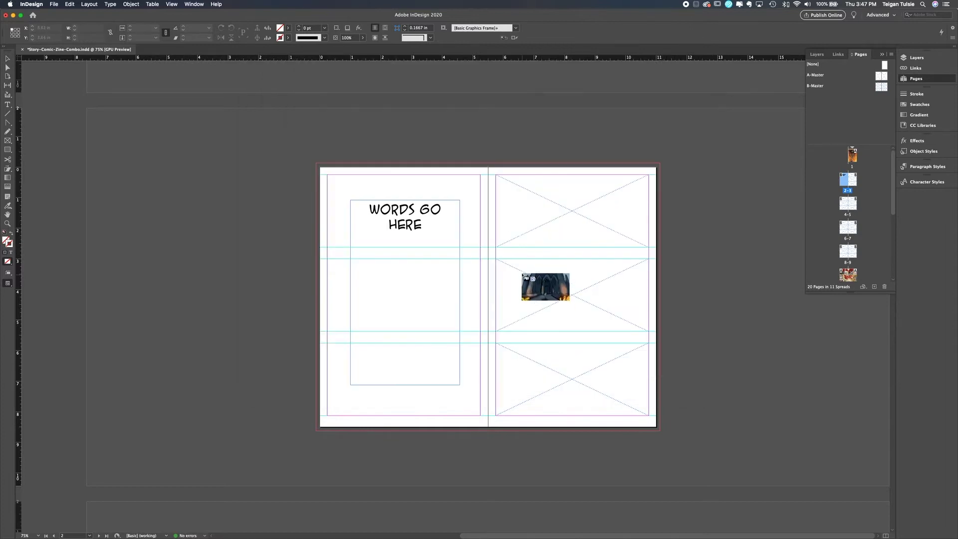
click(546, 279)
click(521, 190)
key(super+d)
click(363, 110)
click(364, 117)
shift+click(363, 238)
click(696, 380)
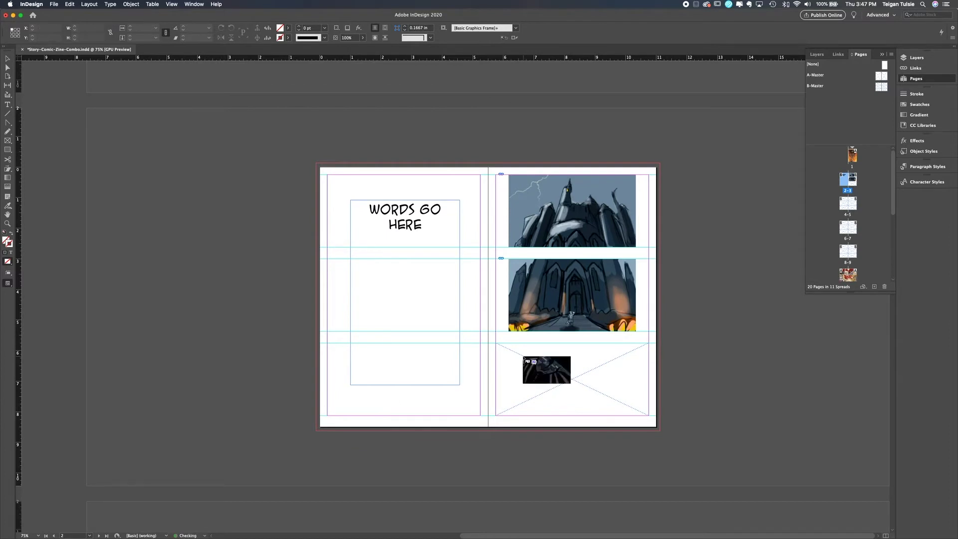
key(v)
Load storyboard images V1_3 through V1_7 for placing and put the first into page 3's bottom frame
key(super+d)
click(385, 111)
click(386, 118)
shift+click(384, 144)
click(361, 104)
click(360, 110)
click(362, 117)
shift+click(369, 143)
click(696, 378)
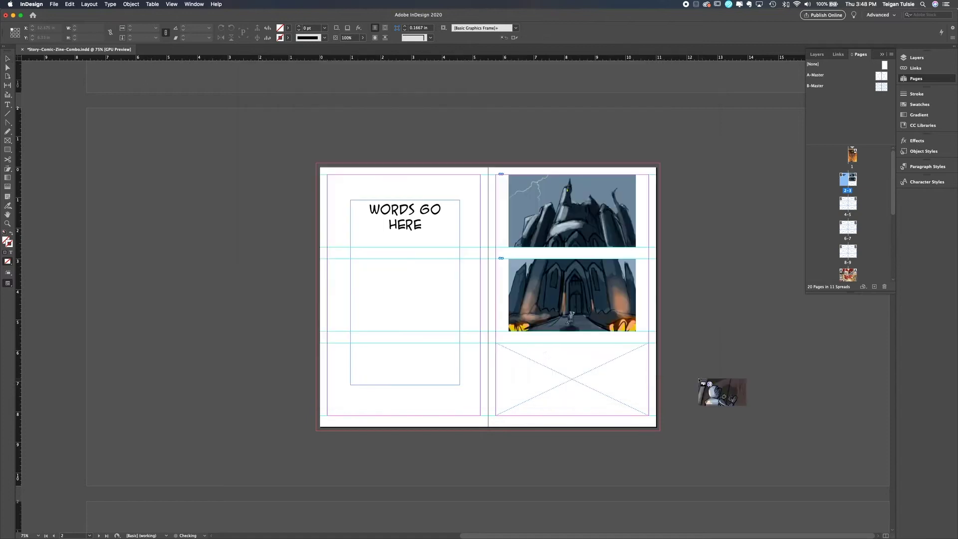
click(519, 354)
Place the remaining loaded images into the three frames of page 4 and the top frame of page 5
scroll(344, 448, down, 5)
click(354, 408)
scroll(355, 408, down, 5)
click(362, 301)
click(348, 379)
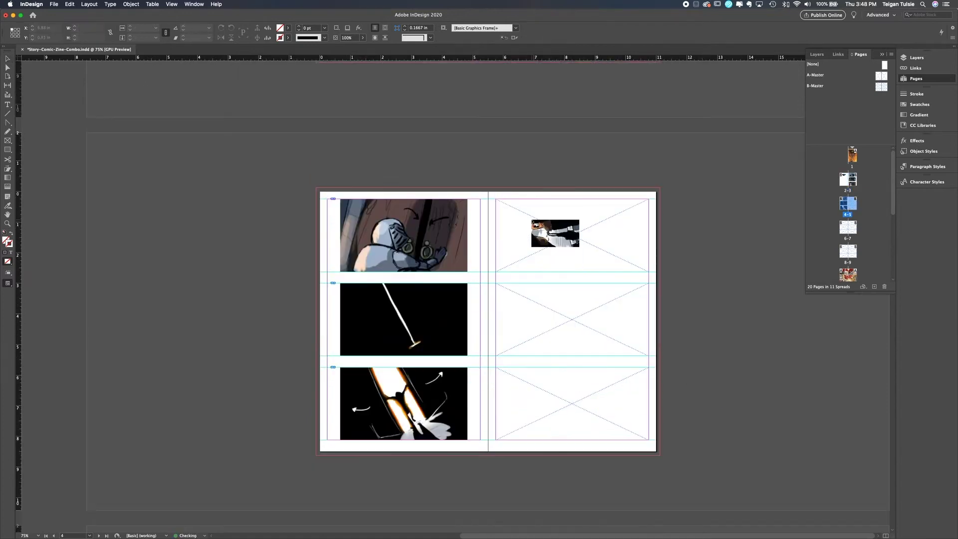
click(531, 216)
Fill page 5's middle and bottom frames with storyboard images V1_8.5 and V1_8
key(super+d)
click(377, 151)
shift+click(377, 158)
click(686, 378)
click(534, 337)
click(514, 379)
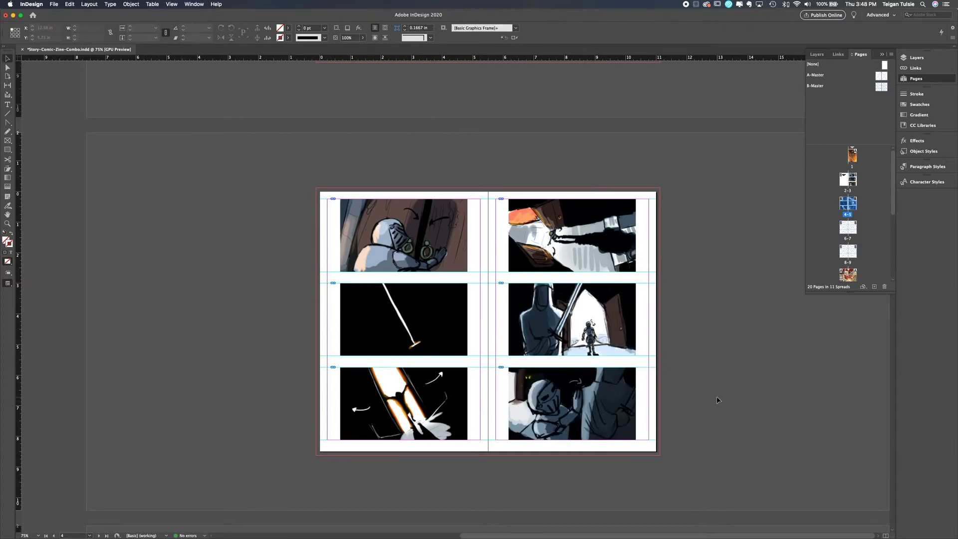
Undo all the storyboard image placements on pages 3 to 5
key(super+z)
key(super+z)
key(super+z)
key(super+z)
key(super+z)
key(super+z)
key(super+z)
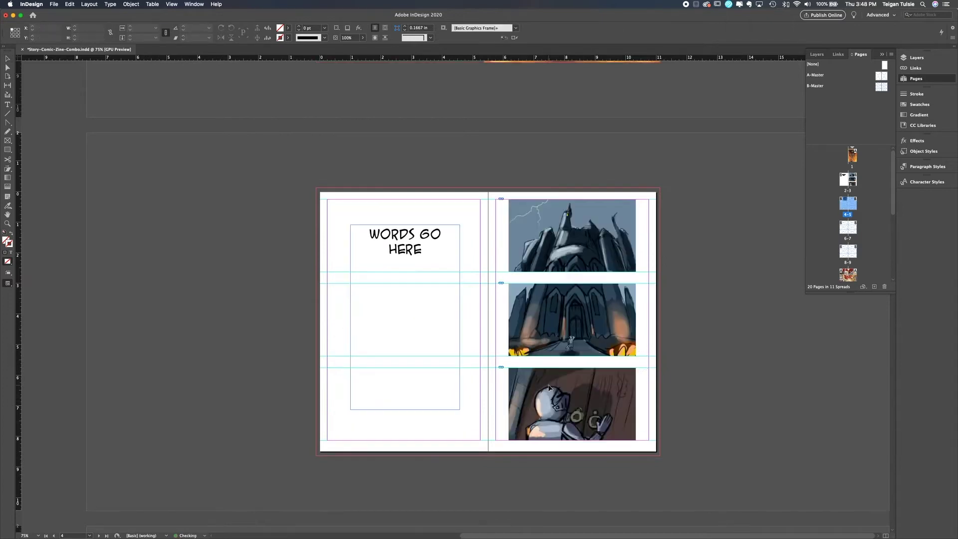
key(super+z)
key(super+z)
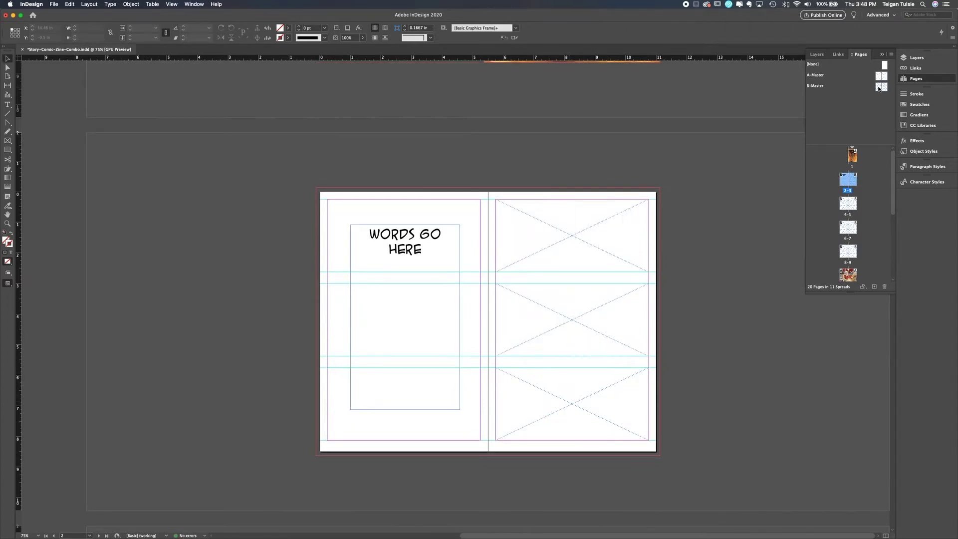
Open the B-Master spread and try adding row guides fitted to the margins with Create Guides
double_click(878, 87)
click(89, 4)
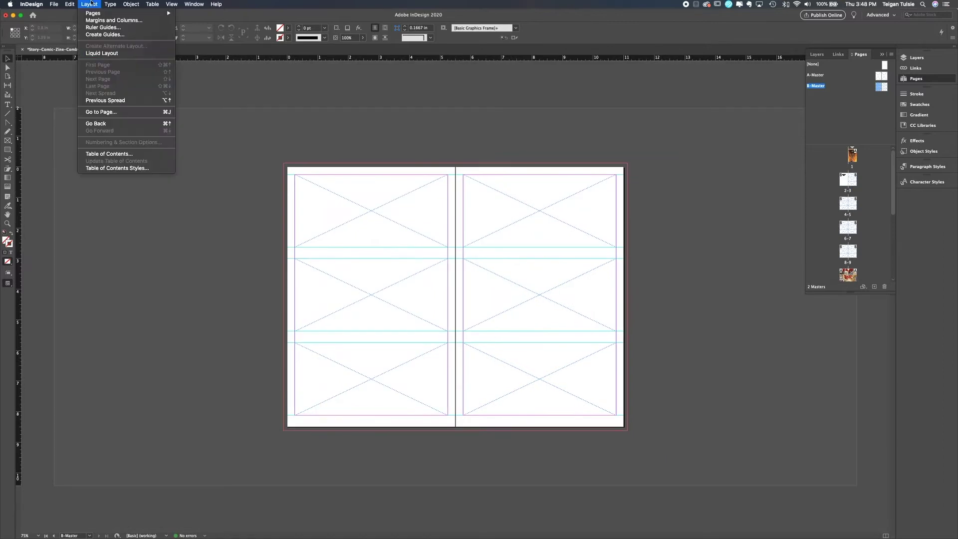
click(105, 35)
drag(482, 223, 711, 259)
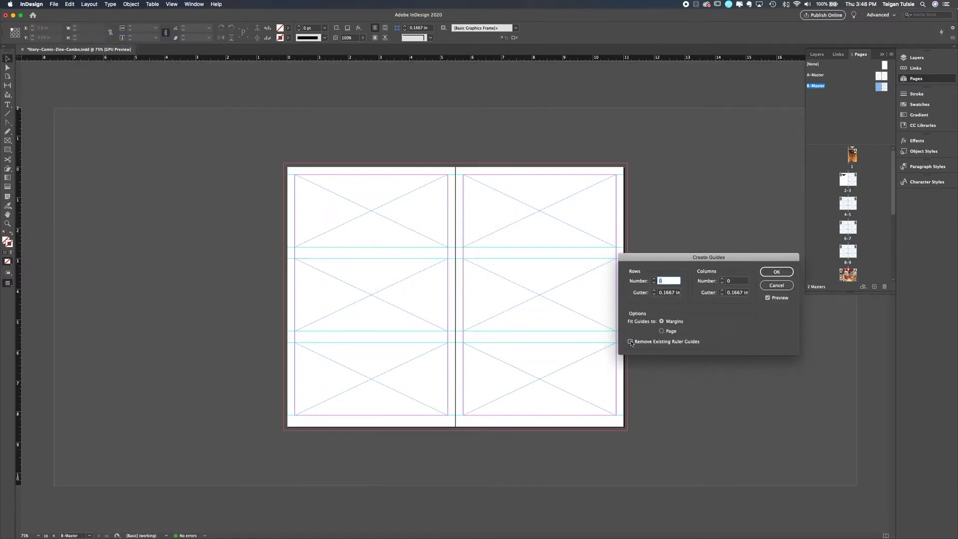
click(654, 279)
key(Return)
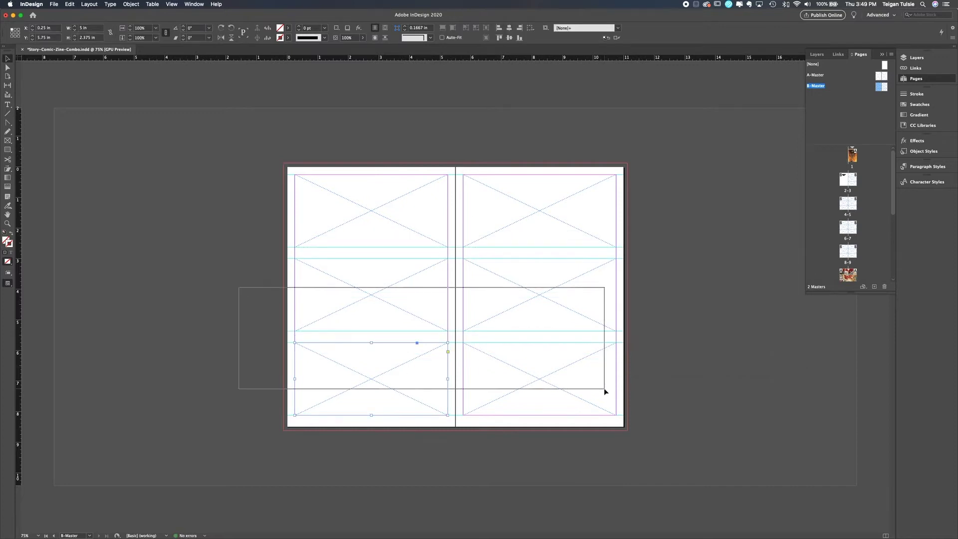
Reduce the height of the two top image frames on B-Master to 2.26 in
drag(604, 388, 720, 390)
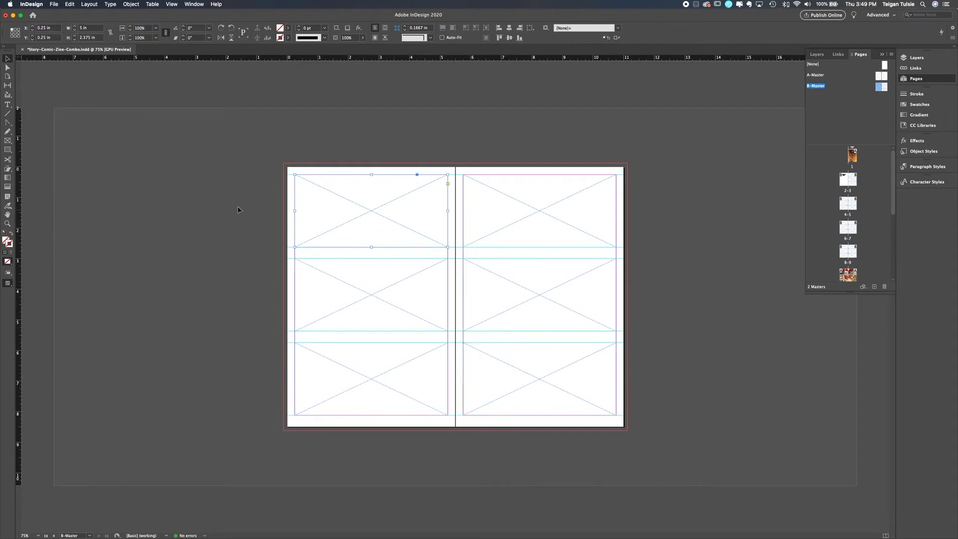
drag(373, 244, 370, 243)
drag(295, 247, 297, 236)
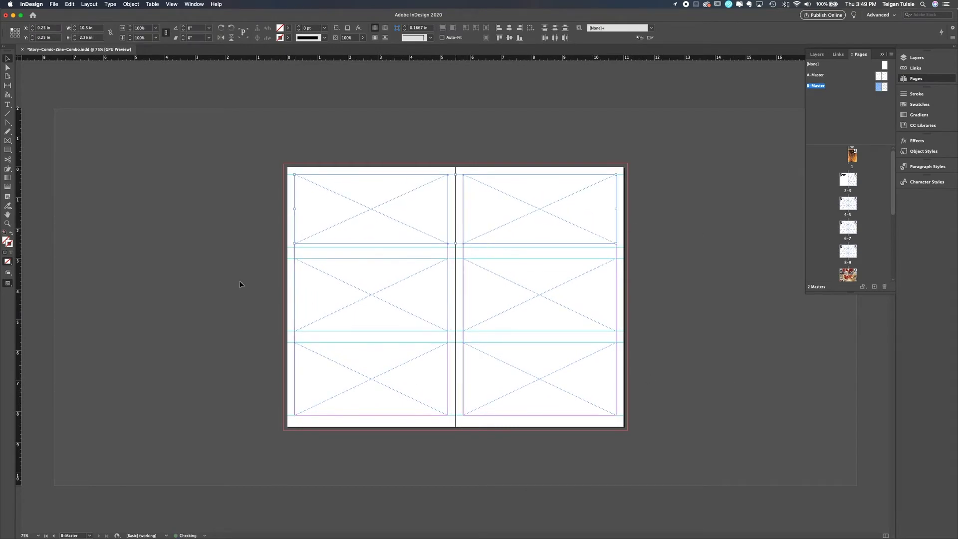
Delete the middle and bottom frame rows on B-Master and duplicate the shortened top row downward to rebuild them
drag(227, 280, 620, 396)
key(Delete)
drag(672, 230, 253, 187)
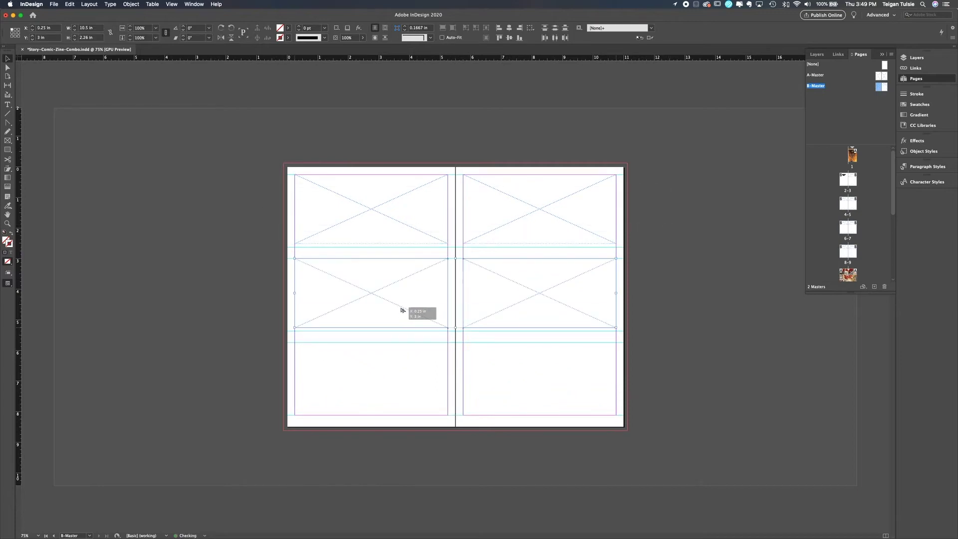
drag(639, 396, 640, 397)
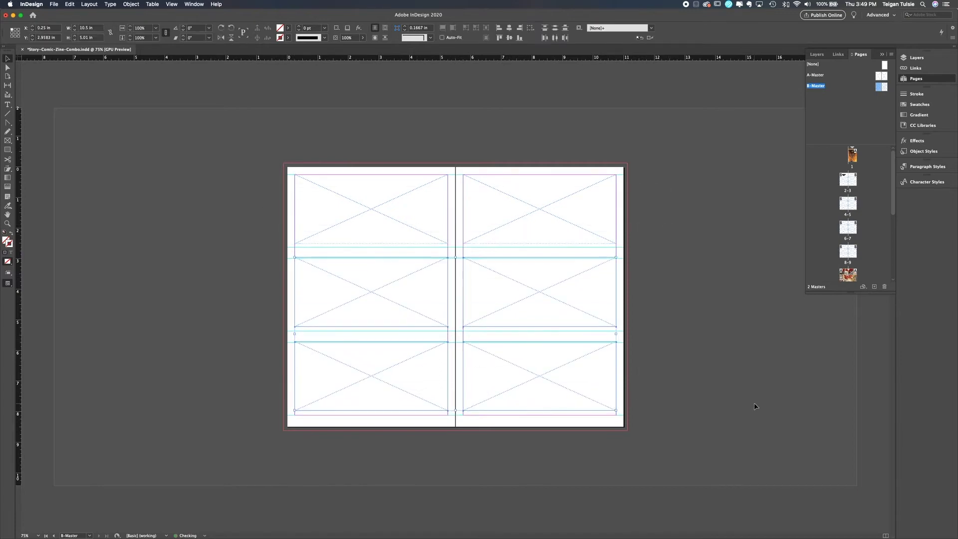
click(673, 396)
click(209, 317)
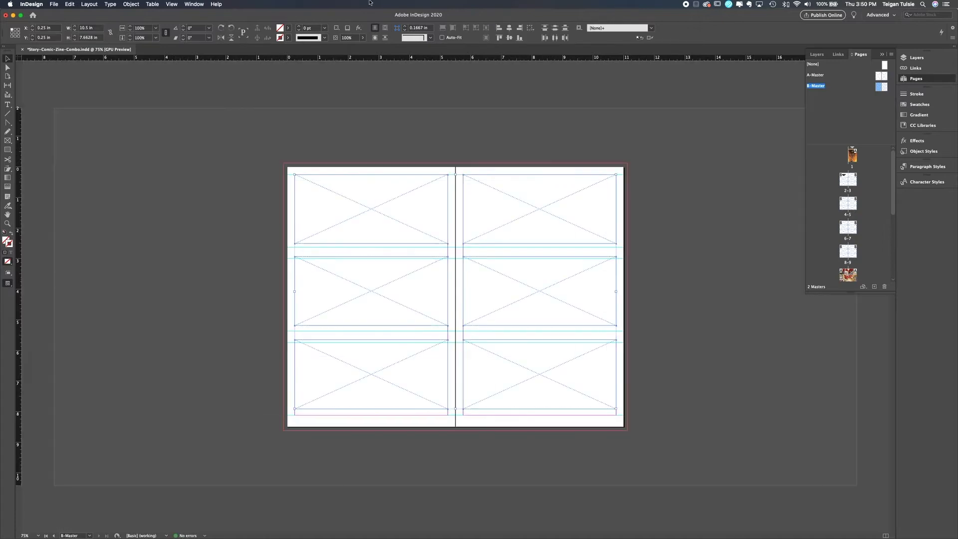
Give the master frames a 1 pt black stroke and even out the row spacing while checking the preview
click(207, 173)
key(w)
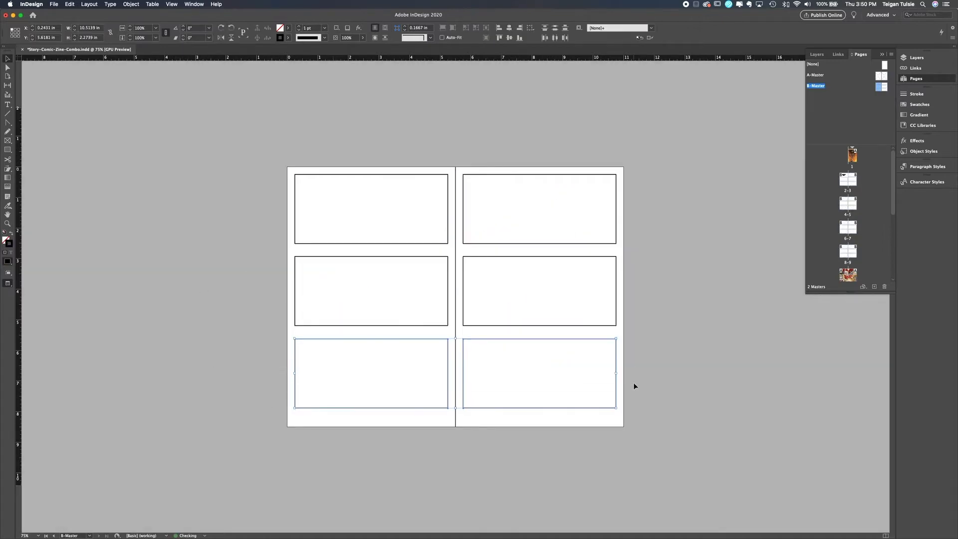
key(w)
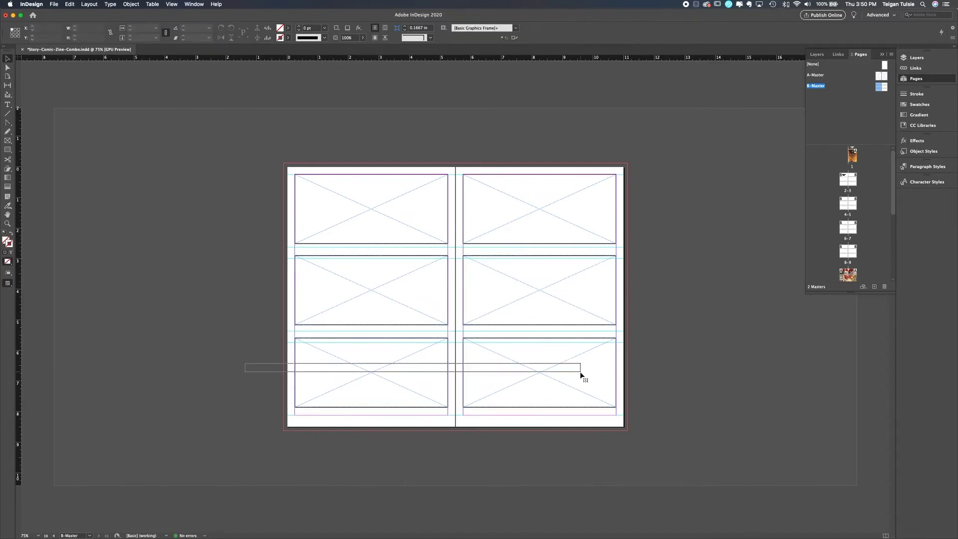
key(w)
key(w)
Remove the stroke from all six B-Master frames and preview the spread
drag(231, 220, 509, 360)
click(289, 38)
click(235, 60)
click(749, 239)
key(w)
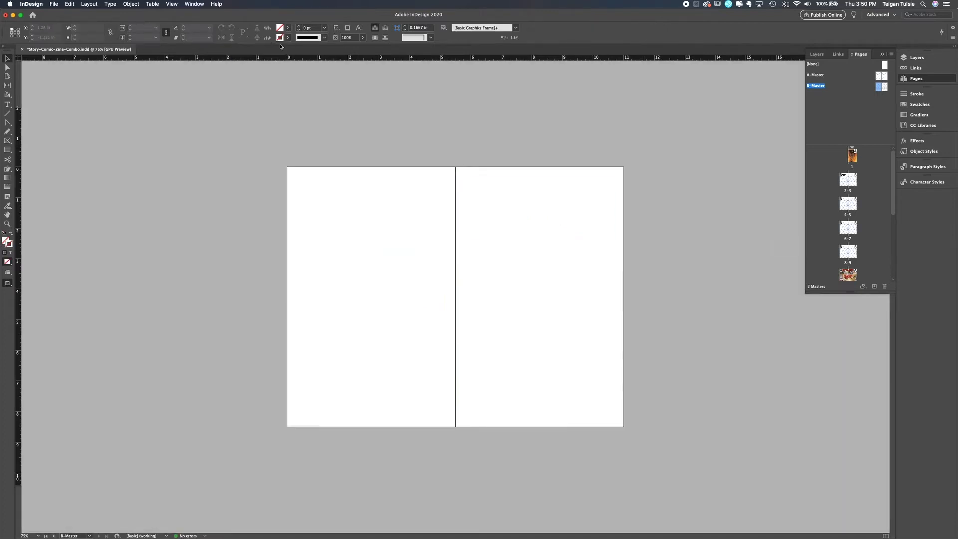
Try a 0.5 pt black stroke on all six B-Master frames, and undo it
drag(254, 220, 698, 371)
click(290, 38)
click(220, 86)
click(324, 27)
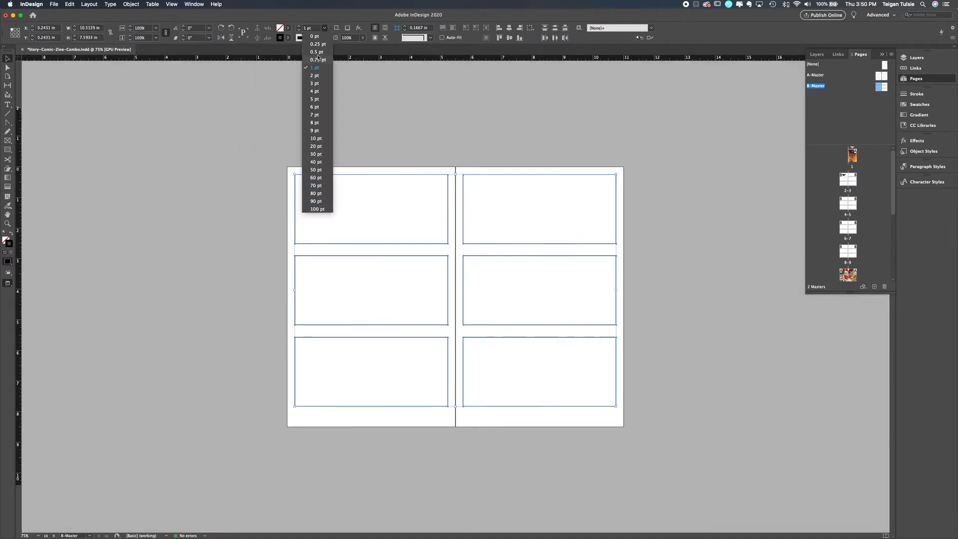
click(317, 52)
click(775, 196)
key(super+z)
key(super+z)
Return to the normal view and delete the middle and bottom image frames behind the text on page 2
click(743, 198)
key(w)
double_click(844, 179)
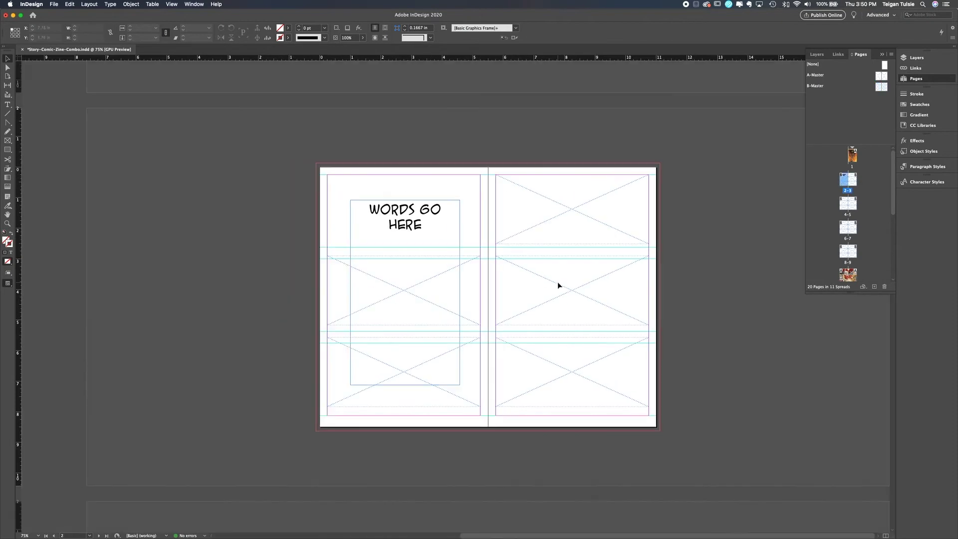
click(340, 301)
shift+click(342, 402)
key(Delete)
Place K+P_Storyboard_V1_1.jpg and K+P_Storyboard_V1_2.jpg into page 3's top and middle frames and preview the spread
key(super+d)
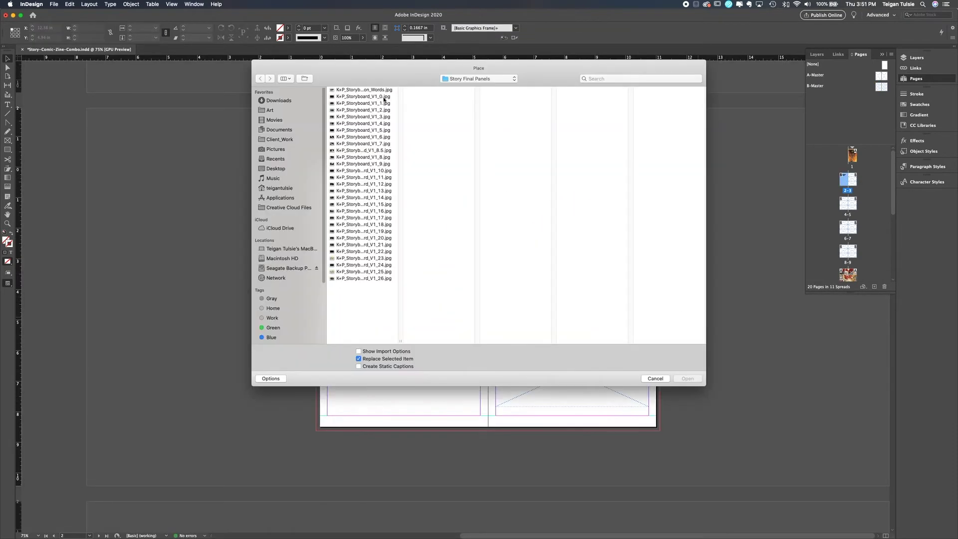
click(384, 103)
shift+click(384, 110)
key(Return)
click(549, 280)
click(546, 205)
key(w)
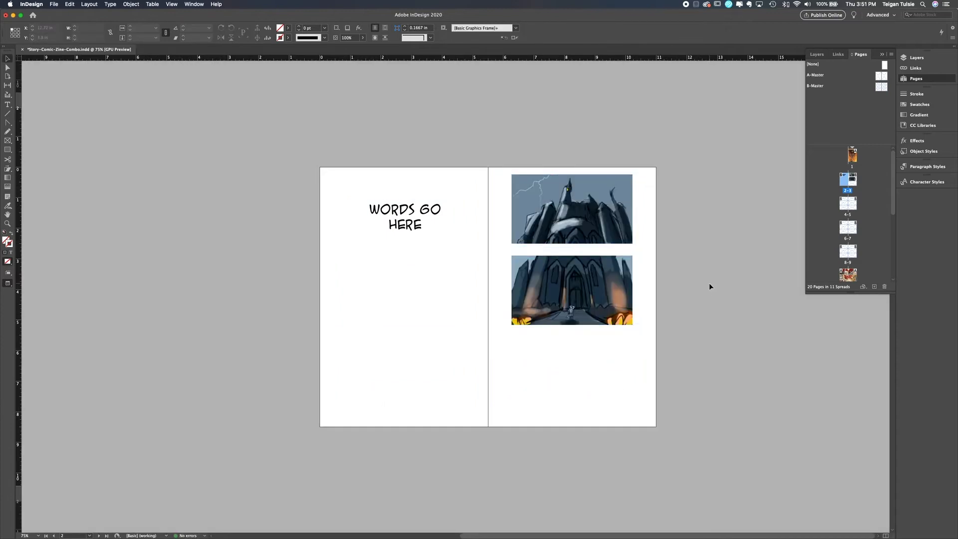
key(w)
Place storyboard images V1_3 through V1_7 into page 3's bottom frame, page 4's three frames and page 5's top frame
key(super+d)
click(363, 116)
shift+click(363, 143)
click(695, 382)
double_click(843, 204)
click(357, 189)
click(361, 270)
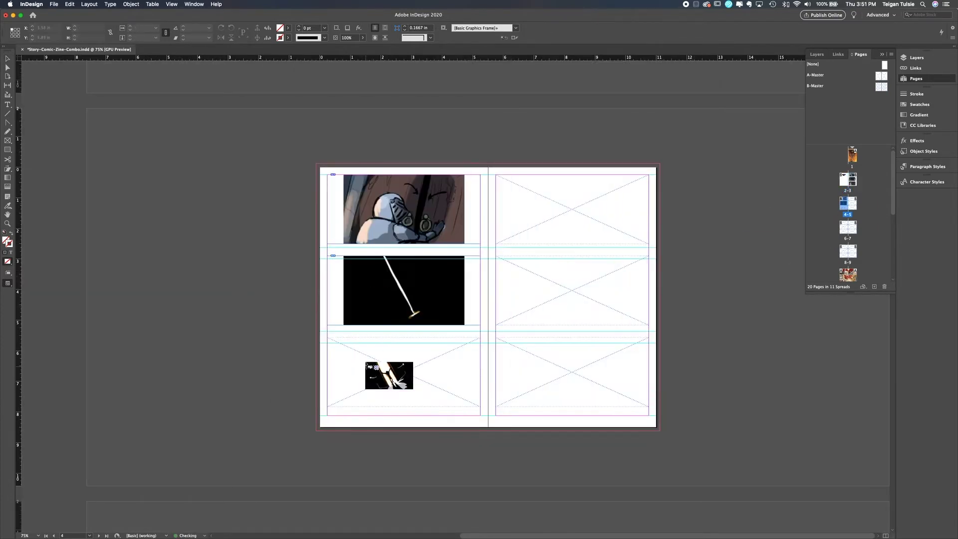
click(369, 359)
click(552, 193)
Place storyboard images V1_8.5 and V1_8 into the middle and bottom frames of page 5
key(super+d)
click(363, 150)
shift+click(380, 157)
click(688, 378)
click(571, 291)
click(571, 371)
Place K+P_Storyboard_V1_9.jpg into the top frame of page 6
double_click(848, 227)
key(super+d)
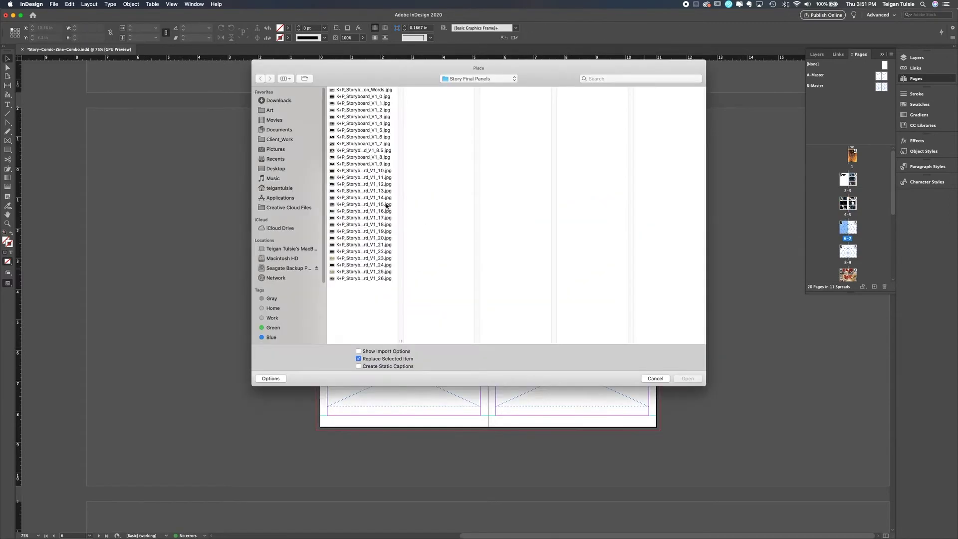
click(385, 158)
click(384, 151)
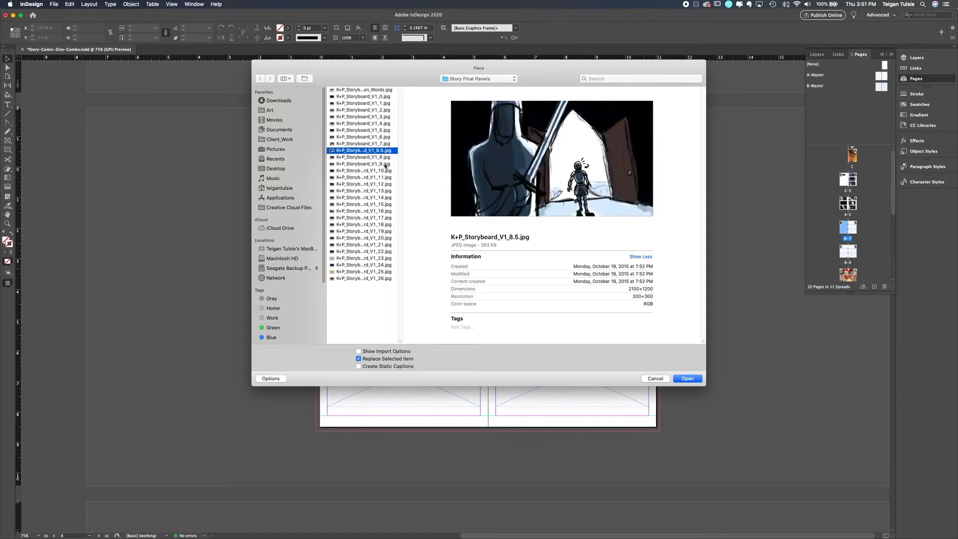
click(385, 164)
click(687, 378)
click(357, 188)
Load K+P_Storyboard_V1_10.jpg through V1_19.jpg and place the first five into page 6's middle and bottom frames and page 7's three frames
key(super+d)
click(382, 171)
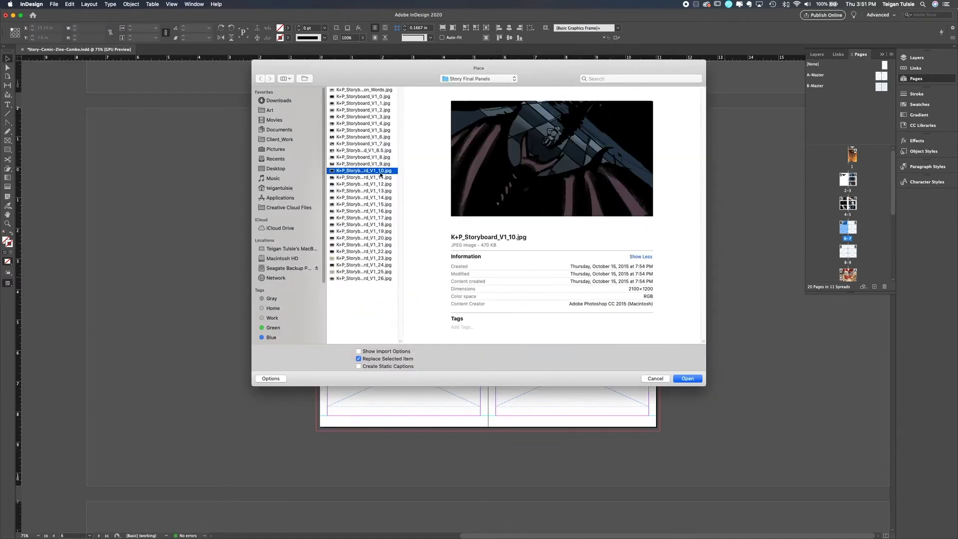
shift+click(385, 230)
click(688, 378)
click(403, 290)
click(360, 384)
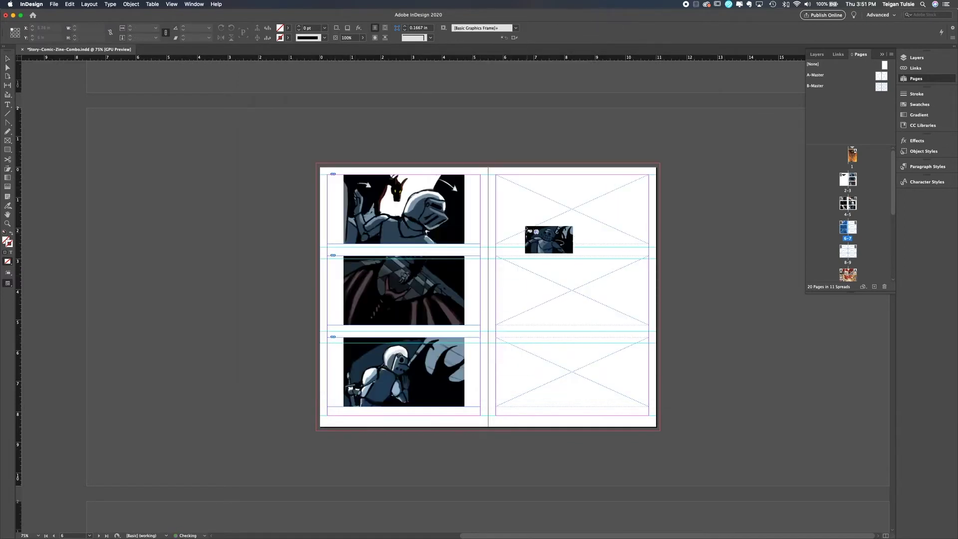
click(530, 194)
click(527, 274)
click(523, 352)
Place storyboard images V1_15 through V1_19 into page 8's three frames and page 9's top and middle frames
double_click(847, 251)
click(366, 193)
click(363, 275)
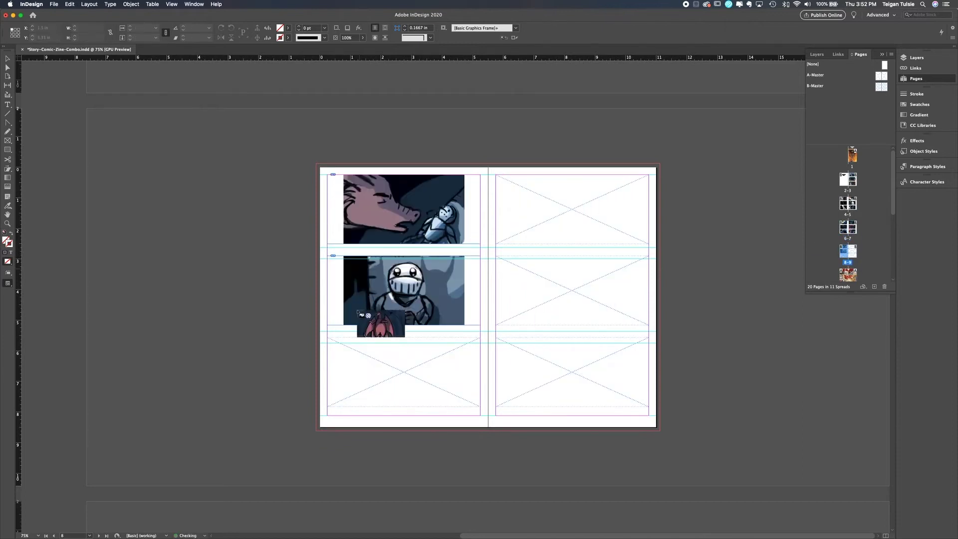
click(356, 378)
click(520, 192)
click(527, 270)
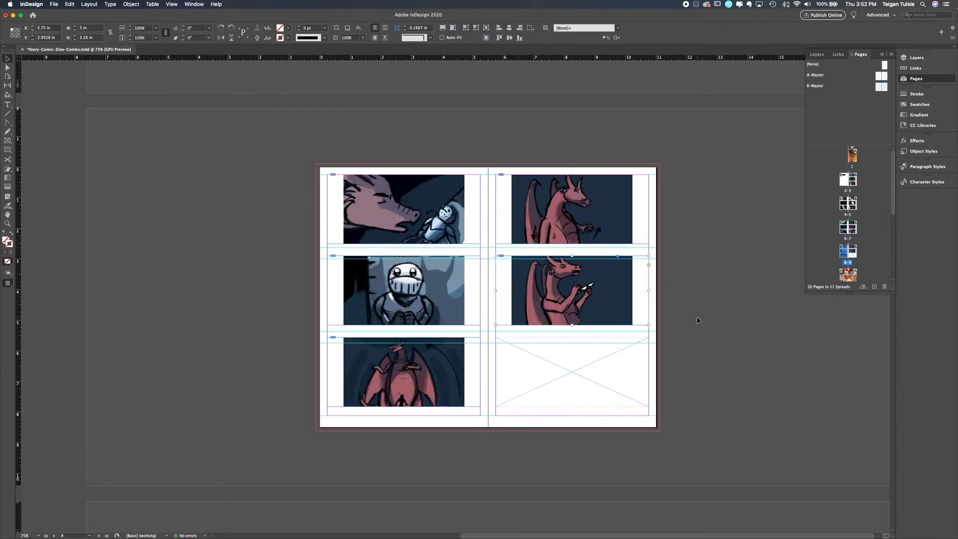
Add a two-page spread after page 9 and load the next run of storyboard images for placing
click(874, 287)
key(super+d)
click(352, 212)
click(352, 226)
drag(359, 69, 313, 62)
click(295, 225)
click(324, 232)
click(325, 239)
click(326, 233)
shift+click(325, 259)
click(641, 373)
key(alt+Page_Down)
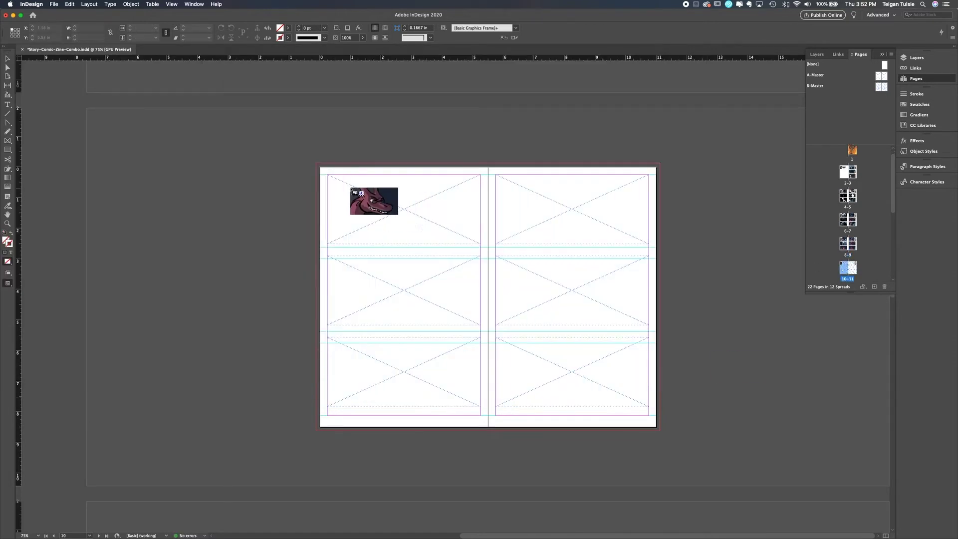
Place the dragon close-up, dark torch and lit torch panels into page 10's three frames
click(354, 189)
click(353, 259)
click(360, 371)
click(529, 190)
key(super+z)
Place K+P_Storyboard_V1_24.jpg through V1_26.jpg into page 11's three frames and preview the spread
key(super+d)
click(360, 252)
click(359, 258)
click(358, 265)
shift+click(358, 278)
click(687, 379)
click(527, 185)
click(515, 281)
click(521, 314)
click(521, 371)
key(w)
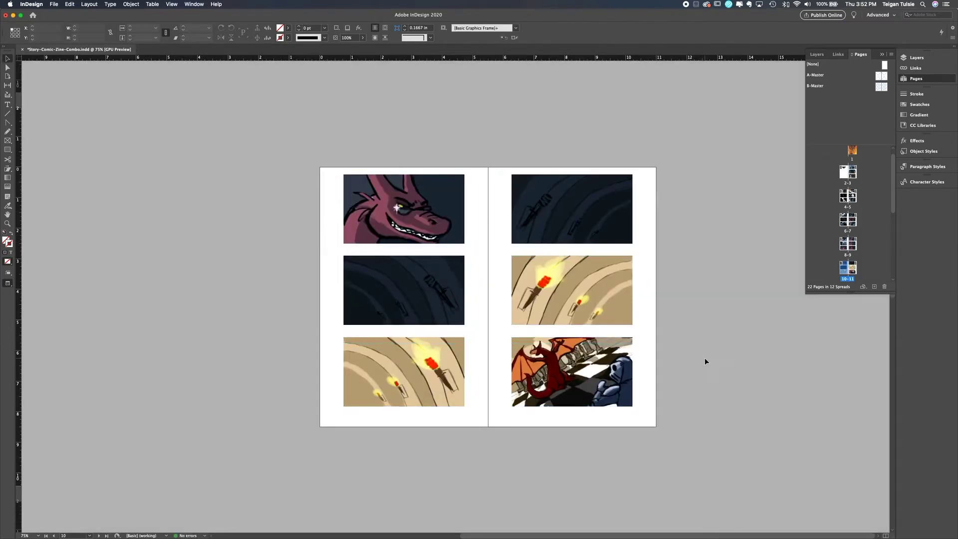
Insert two blank pages between page 21 and the back cover page
scroll(848, 232, down, 3)
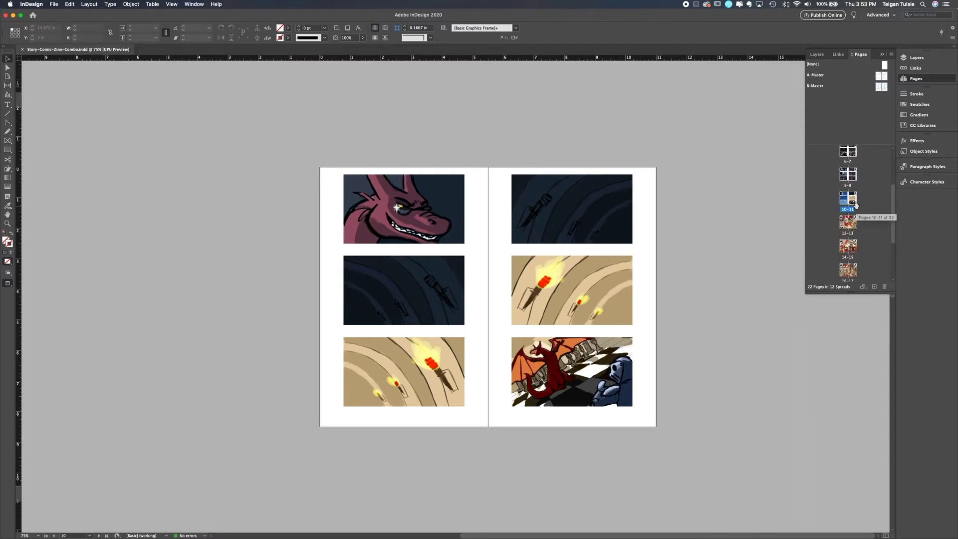
scroll(854, 211, down, 3)
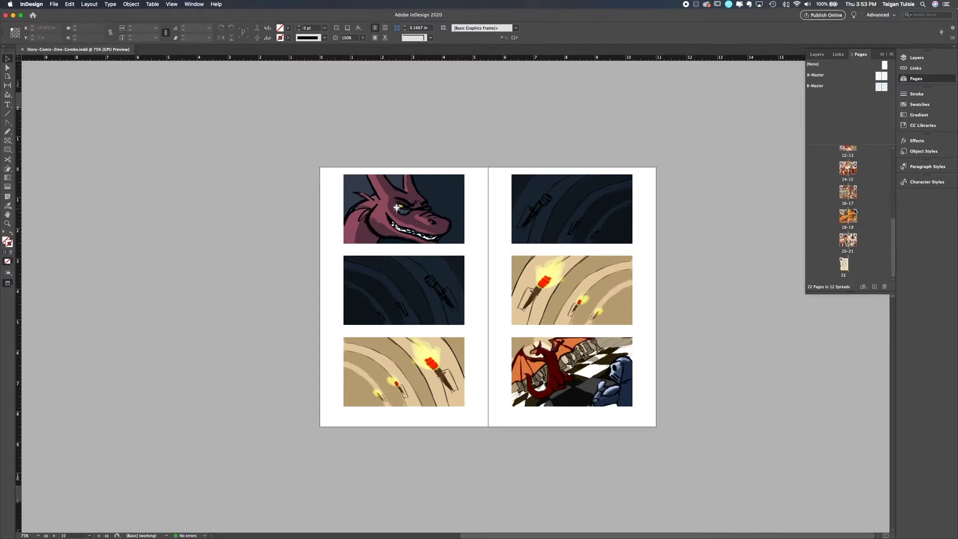
click(875, 289)
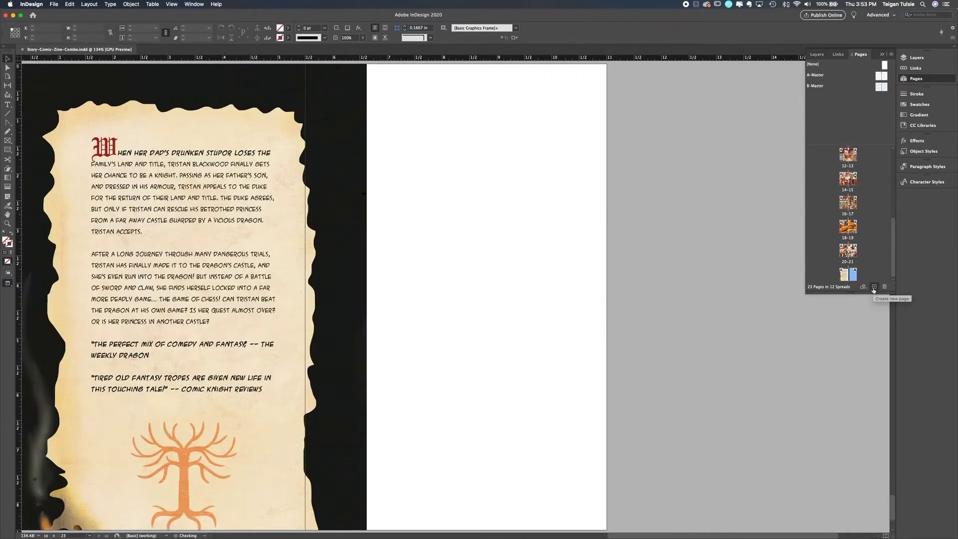
key(super+z)
double_click(852, 251)
click(874, 287)
click(875, 287)
key(super+minus)
key(super+minus)
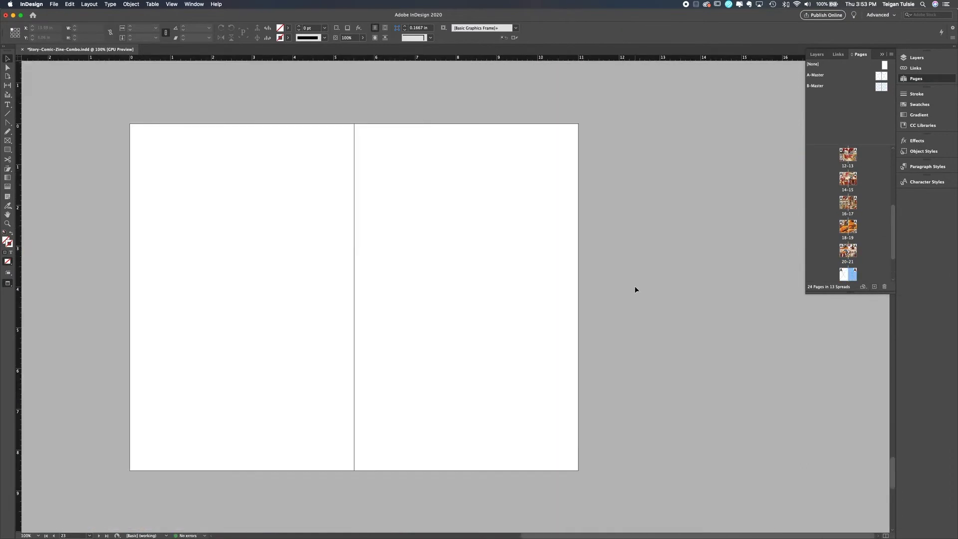
Scale the comic artwork inside page 12's oversized frame down to fit the page bleed
scroll(604, 285, up, 10)
scroll(479, 446, up, 10)
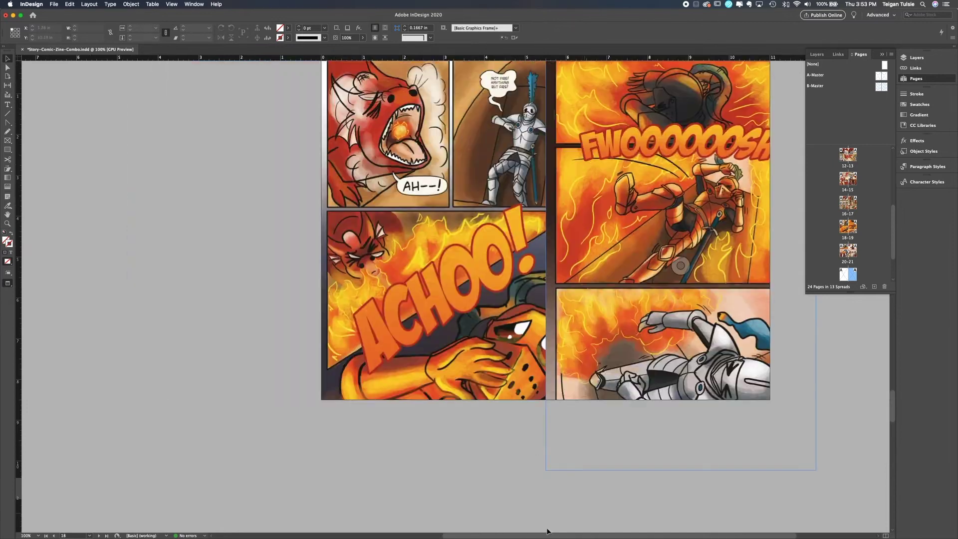
scroll(566, 459, right, 3)
scroll(566, 459, down, 20)
scroll(566, 463, up, 20)
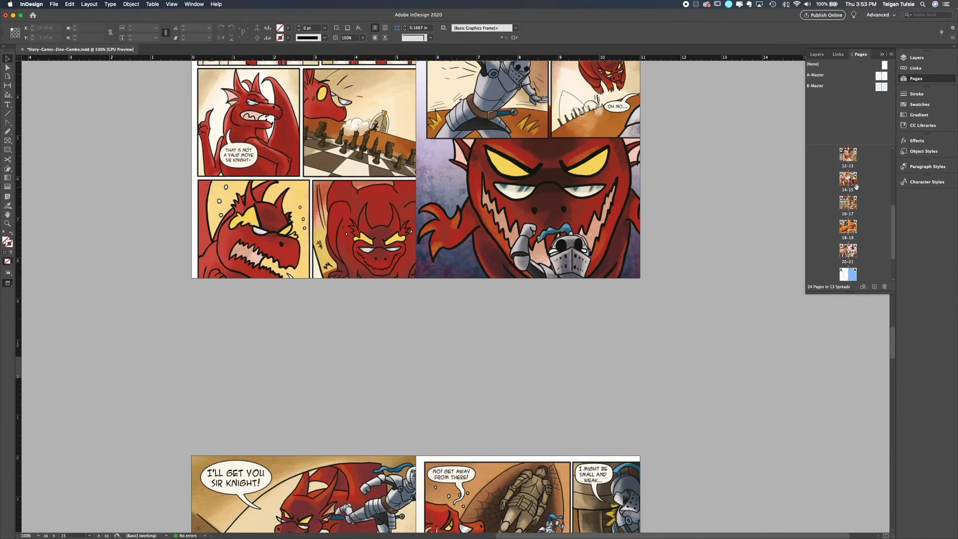
scroll(846, 184, up, 2)
double_click(846, 184)
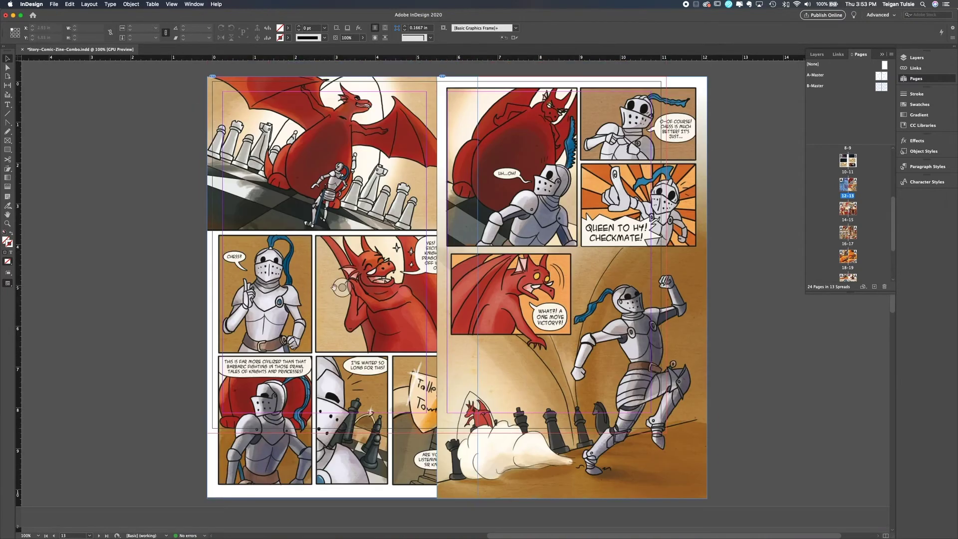
click(341, 287)
drag(733, 487, 655, 434)
click(779, 439)
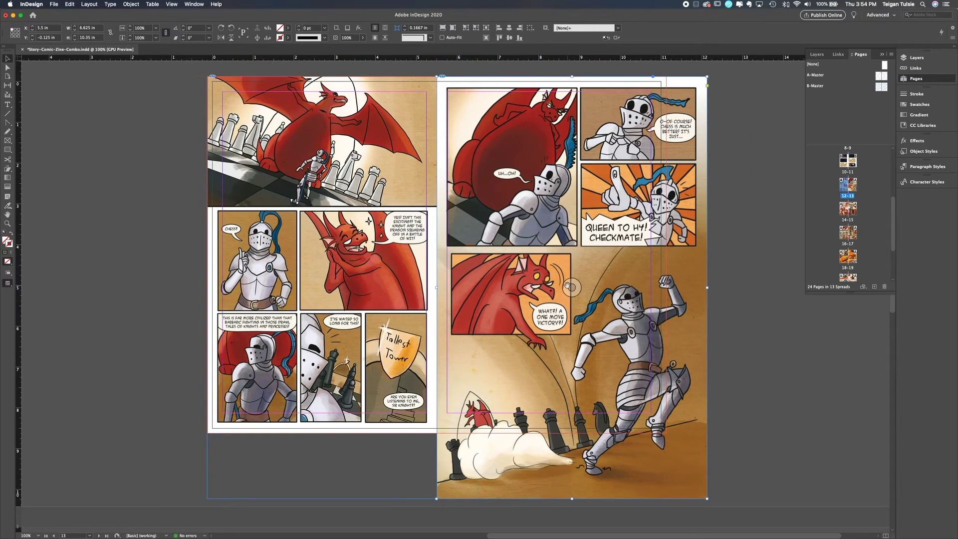
Scale page 13's comic artwork down to the bleed and trim the spread's image frames to the bleed edge
click(526, 494)
drag(707, 498, 666, 465)
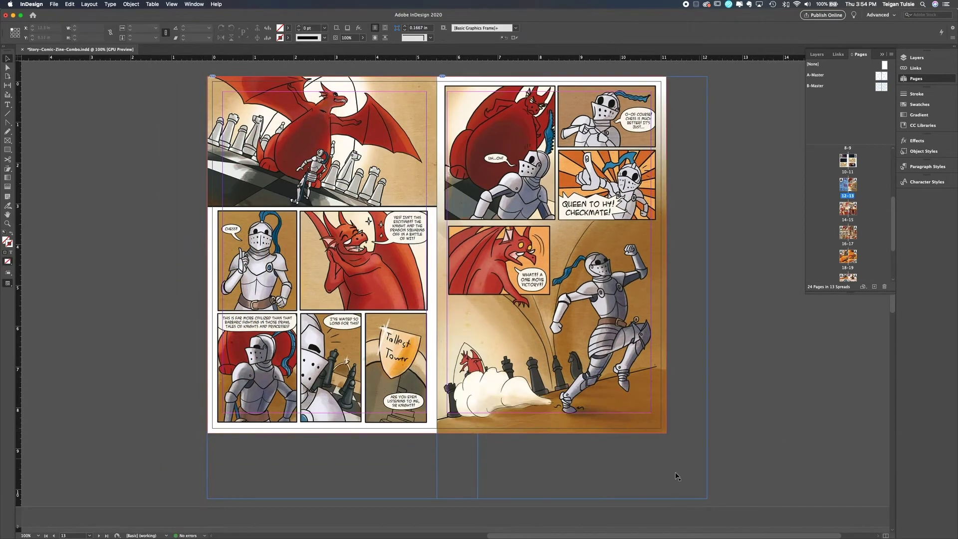
click(477, 28)
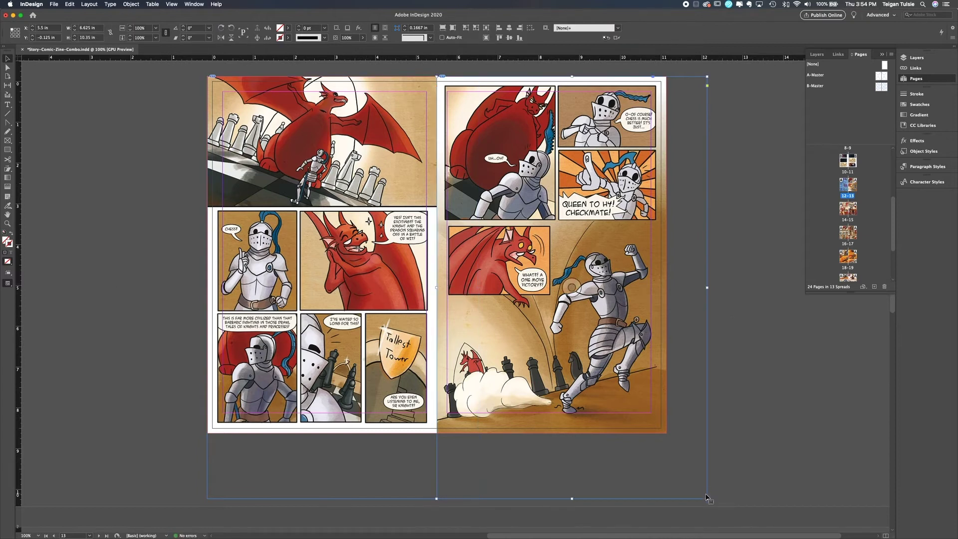
drag(311, 433, 310, 433)
click(152, 429)
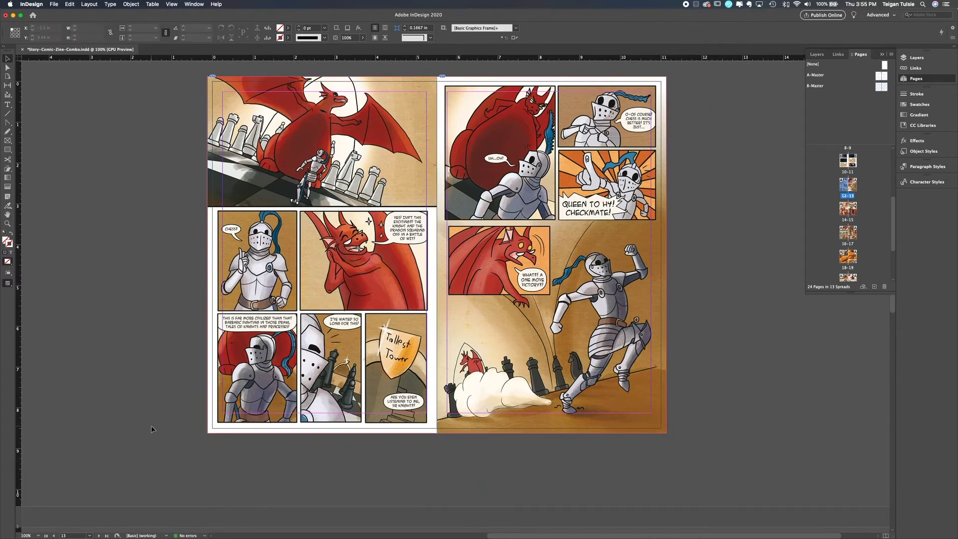
Crop the image frames on pages 14 and 15 to the bleed edges, 8.75 in high
double_click(844, 215)
click(501, 283)
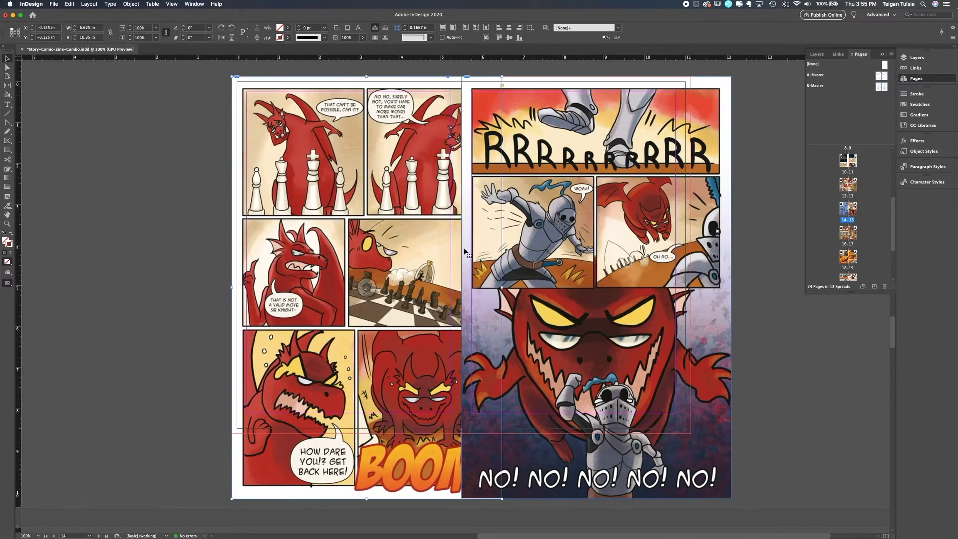
click(501, 294)
drag(473, 290, 473, 288)
click(770, 379)
click(352, 288)
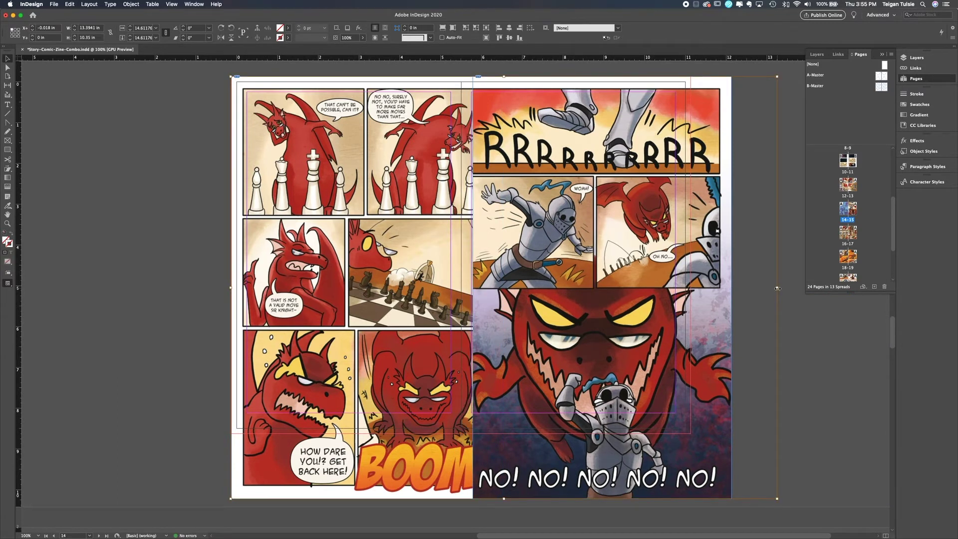
click(605, 495)
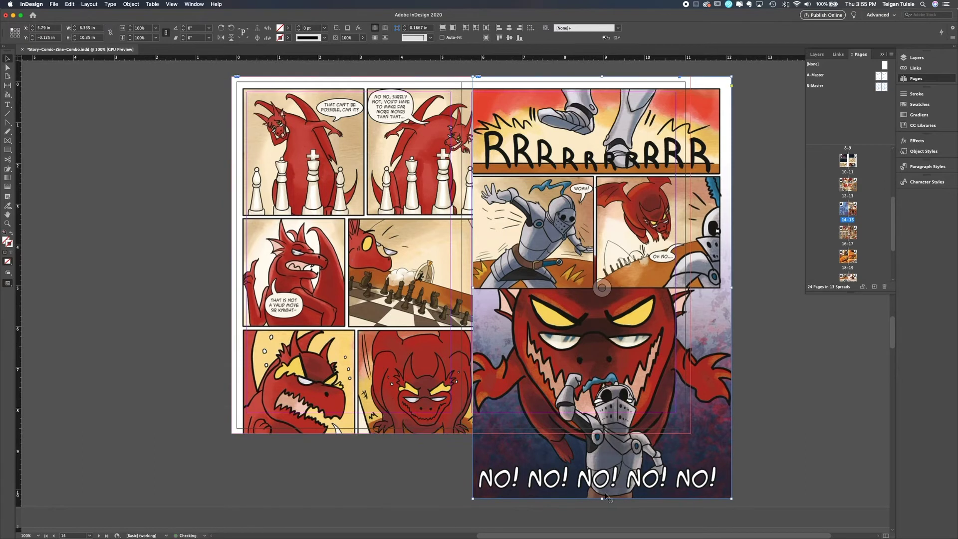
click(382, 232)
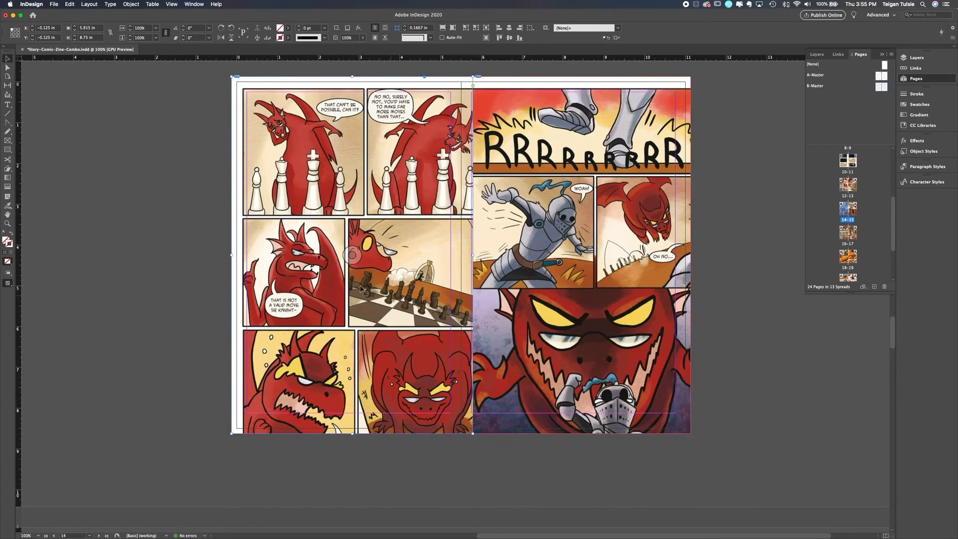
Scale page 14's artwork to about 12.35% to fit its cropped frame and bring page 15's inner frame edge to the spine
drag(777, 498, 691, 433)
click(724, 399)
click(519, 300)
key(super+z)
drag(460, 260, 461, 256)
click(763, 349)
Scale page 15's artwork down to fit its cropped frame and preview the spread
click(487, 231)
drag(732, 498, 691, 439)
drag(187, 466, 232, 433)
click(464, 493)
key(w)
key(w)
key(w)
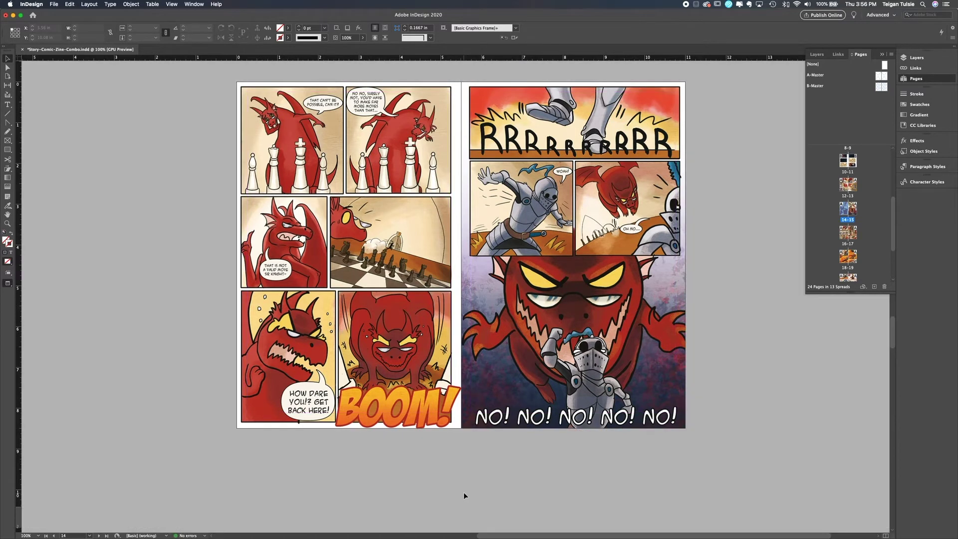
Nudge page 14's artwork slightly right and page 15's artwork slightly left within their frames, and preview the spread
key(w)
click(359, 255)
key(Right)
key(Right)
key(Right)
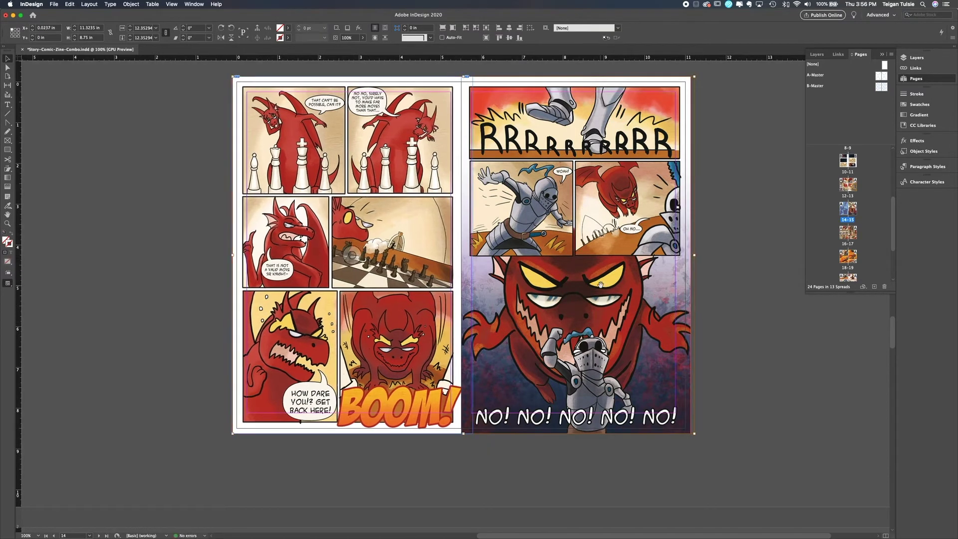
click(621, 341)
click(575, 255)
key(Left)
key(Left)
key(Left)
key(Left)
click(789, 375)
key(w)
Crop the image frames on pages 16 and 17 to the bleed edges, 8.75 in high
scroll(359, 366, up, 10)
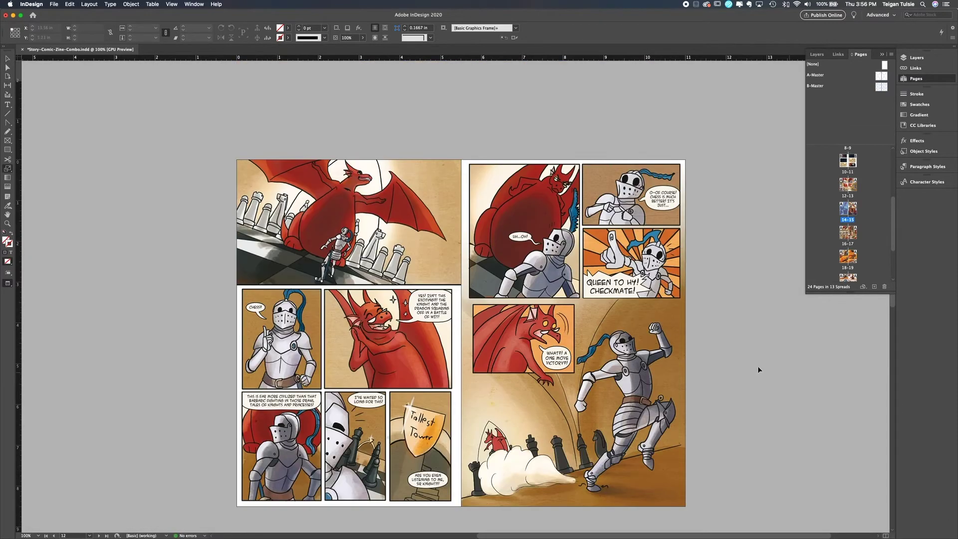
scroll(390, 387, down, 18)
scroll(389, 387, down, 3)
key(w)
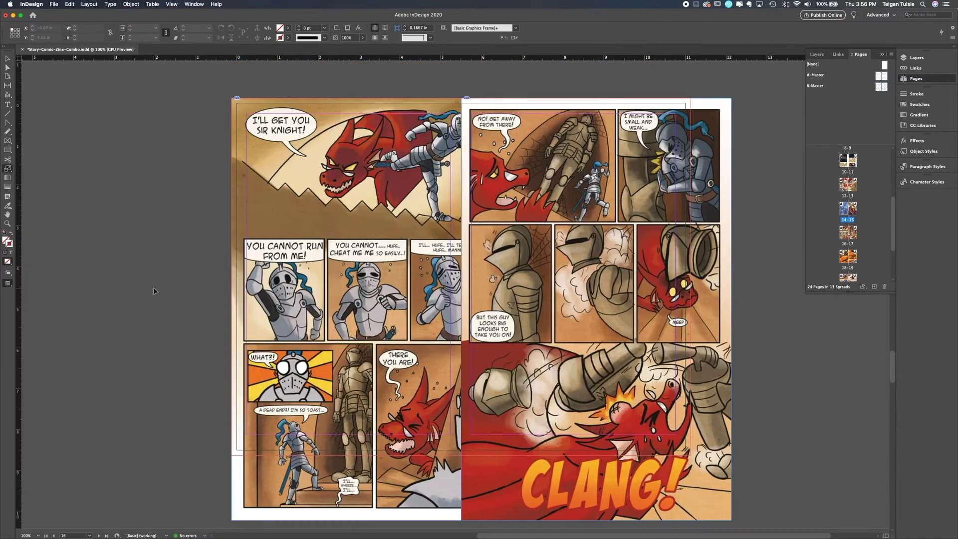
click(280, 379)
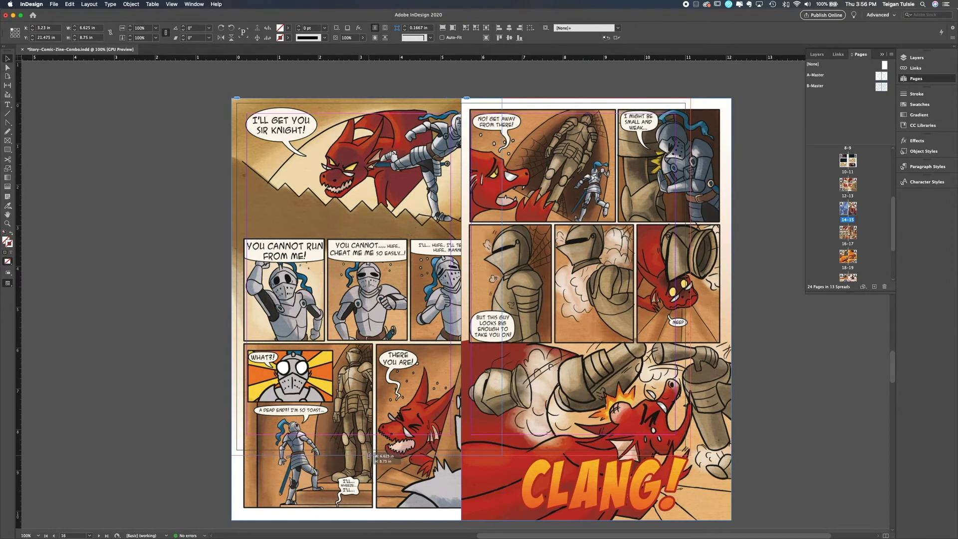
drag(502, 277, 467, 276)
drag(591, 461, 591, 455)
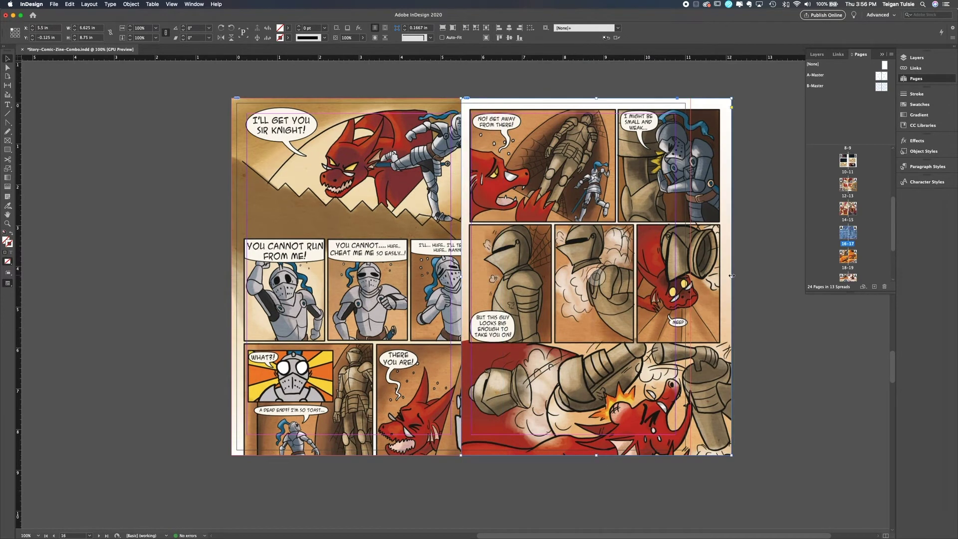
drag(730, 276, 691, 276)
Scale page 16's artwork to about 12.35% and shift it slightly right within its frame
drag(778, 522, 694, 454)
drag(341, 276, 343, 276)
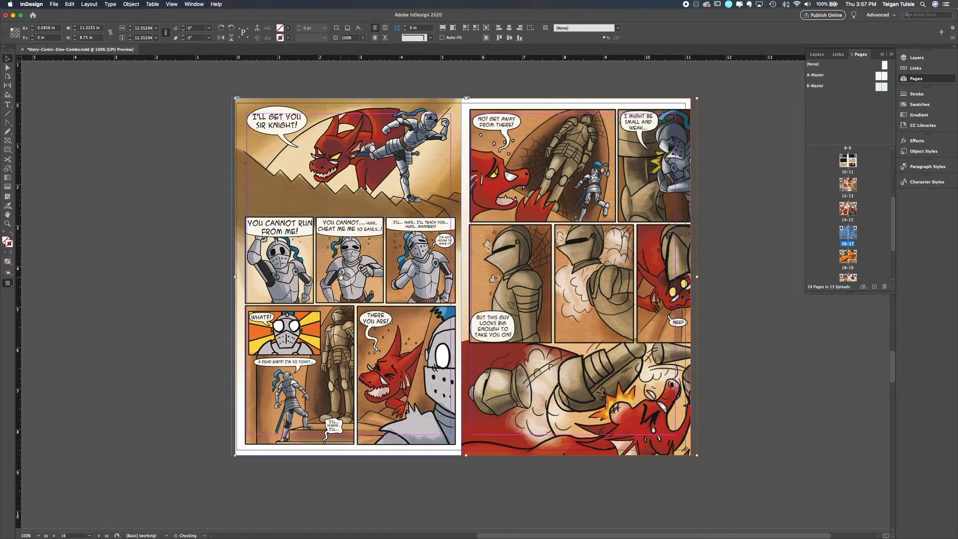
key(super+shift+a)
Scale page 17's artwork down to fit its cropped frame, adjust its position and preview the spread
click(576, 277)
drag(731, 521, 691, 467)
drag(183, 489, 244, 455)
click(798, 413)
key(w)
key(w)
drag(575, 276, 574, 276)
click(753, 337)
key(w)
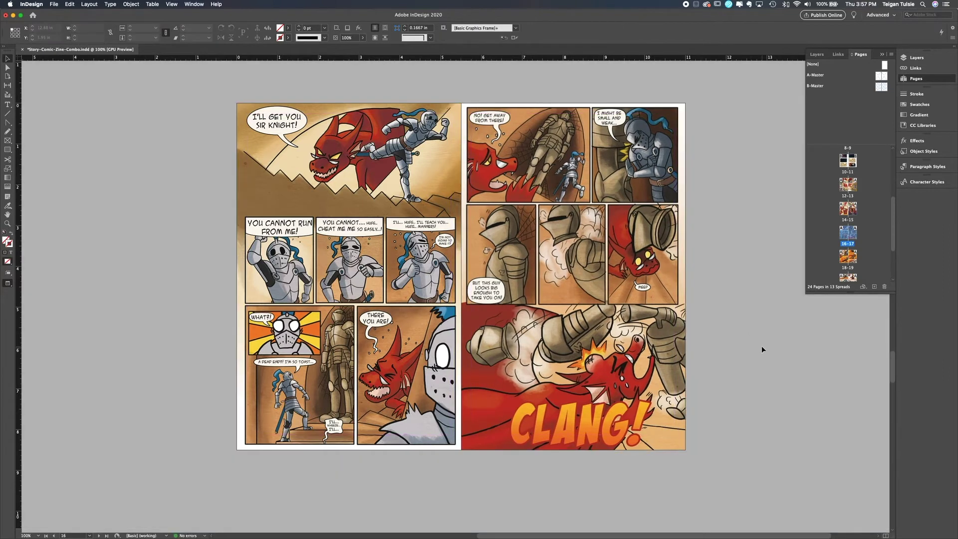
Crop the image frames on pages 18 and 19 to the bleed edges, 8.75 in high
key(alt+Page_Down)
key(w)
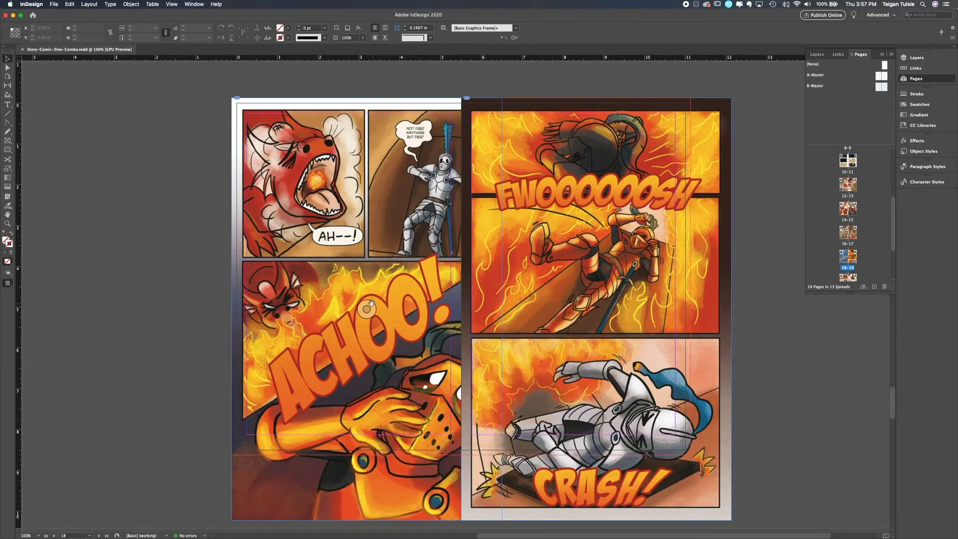
click(505, 523)
key(super+z)
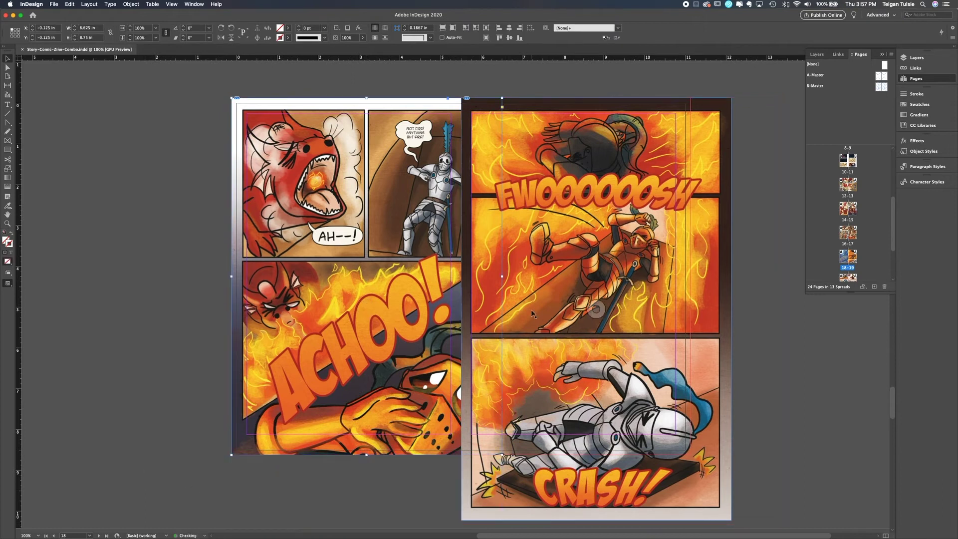
key(super+z)
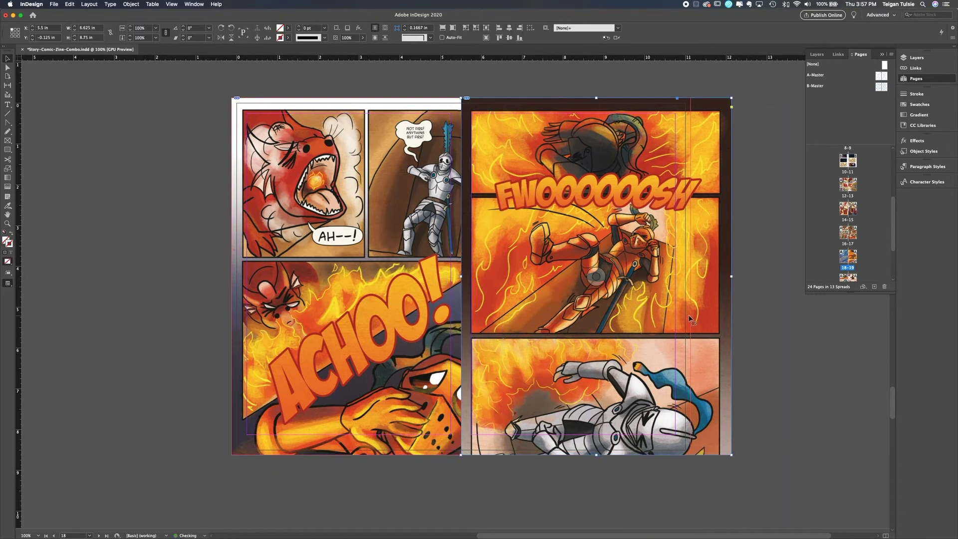
key(super+z)
mouse_move(696, 280)
mouse_down()
mouse_move(719, 277)
mouse_move(691, 277)
mouse_up()
click(728, 278)
click(721, 344)
Scale page 18's artwork down to fit its cropped frame and shift it slightly downward
click(367, 287)
drag(781, 525, 694, 454)
click(352, 277)
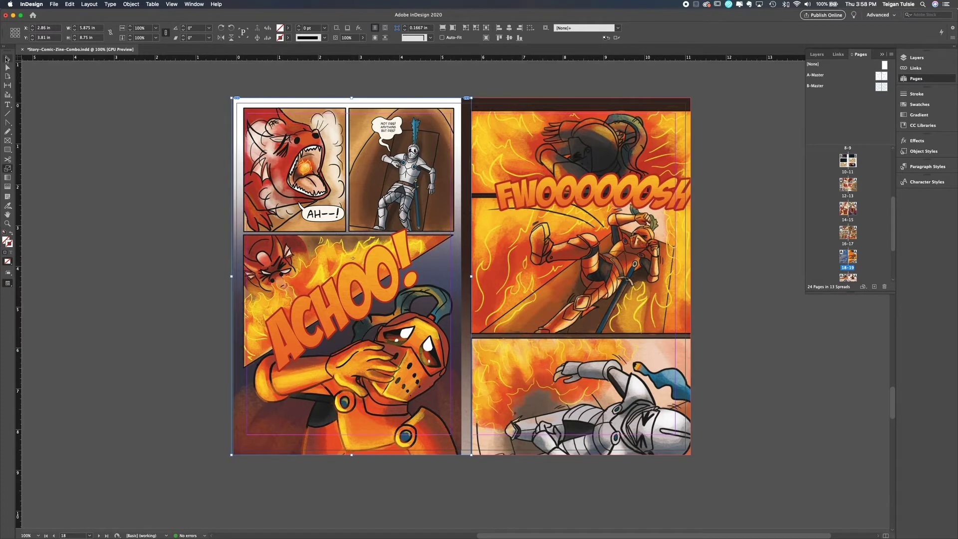
click(8, 59)
drag(397, 264, 397, 266)
click(206, 250)
key(w)
Scale page 19's artwork down to fit its cropped frame and fine-tune its position
click(576, 277)
drag(733, 518, 686, 472)
click(611, 354)
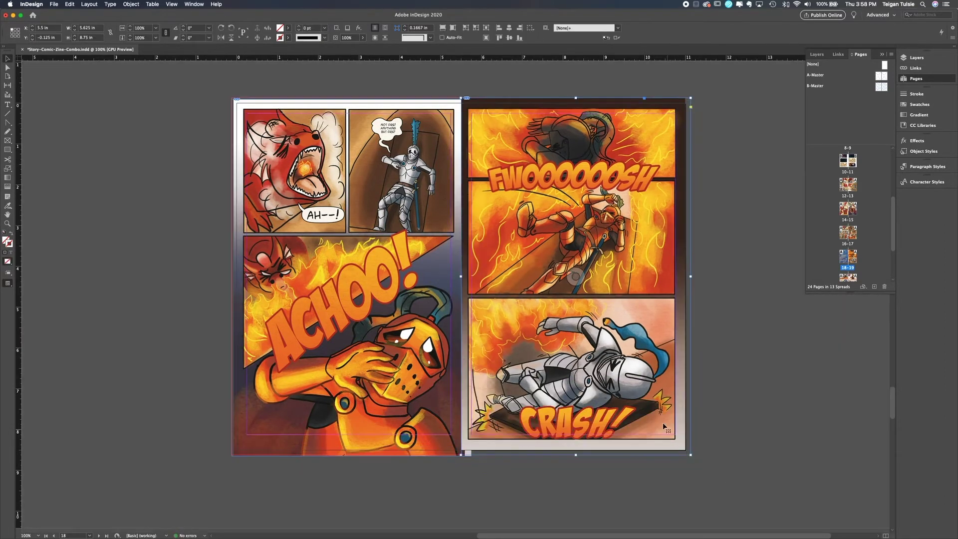
drag(575, 276, 575, 277)
click(787, 323)
Crop the image frames on pages 20 and 21 to the bleed edges
drag(894, 236, 893, 262)
double_click(844, 218)
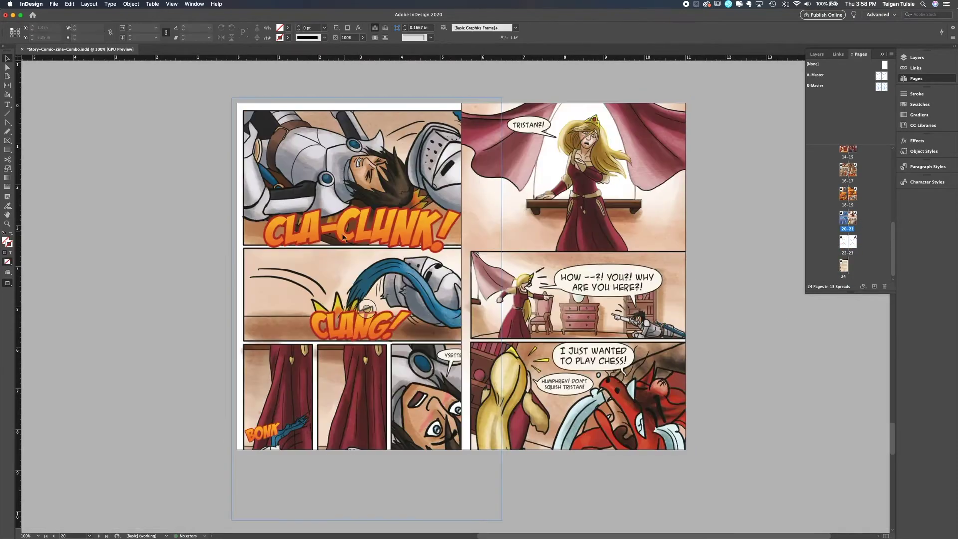
key(w)
click(295, 319)
drag(367, 519, 364, 466)
drag(366, 520, 363, 455)
drag(593, 458, 594, 453)
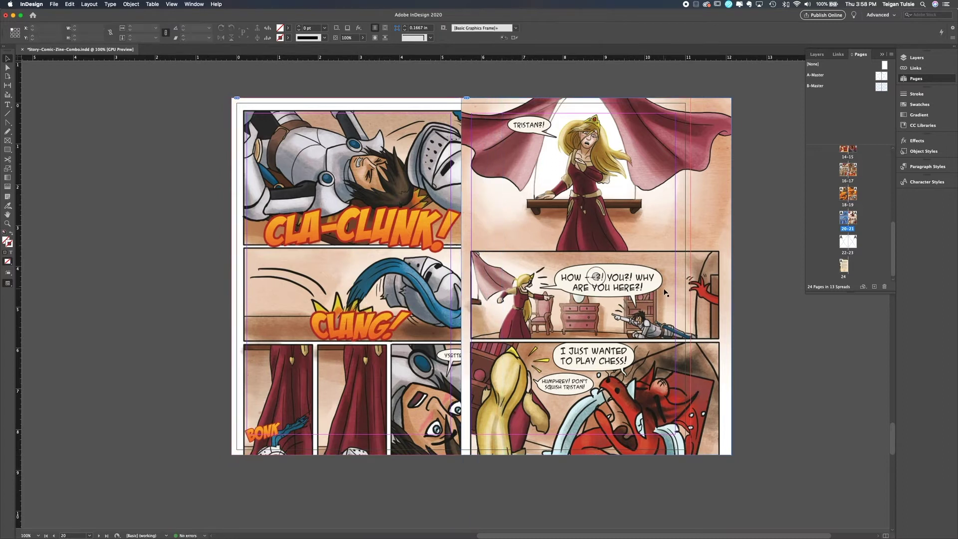
drag(691, 278, 691, 278)
click(753, 280)
Scale page 20's artwork down to about 12.36% to fit its cropped frame and nudge it slightly to the right
click(346, 276)
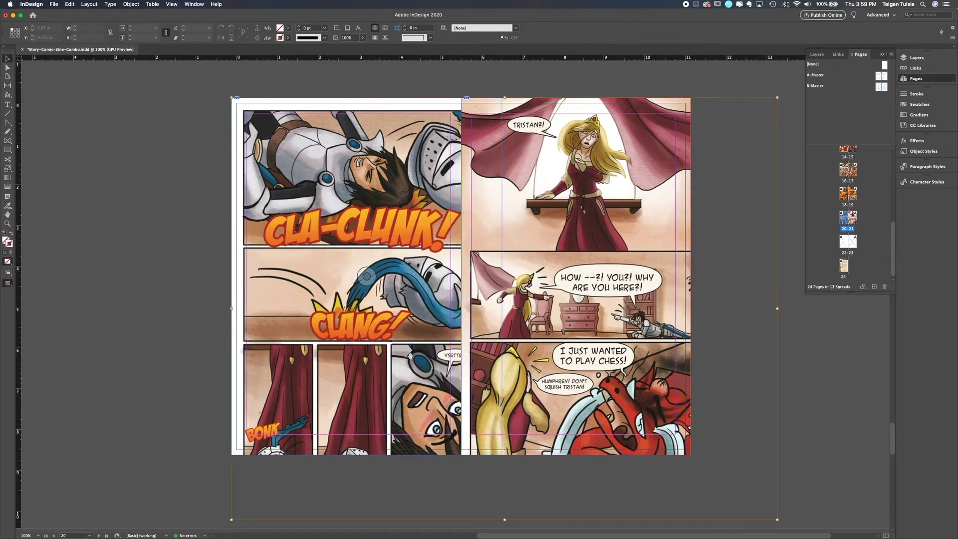
drag(777, 519, 695, 455)
key(Right)
key(Right)
key(Right)
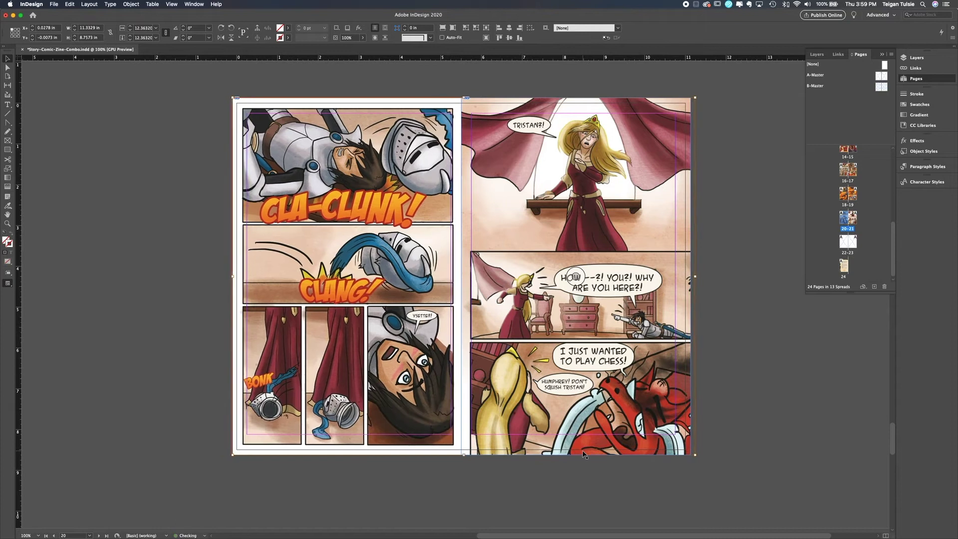
click(854, 462)
Scale page 21's artwork down to fit its cropped frame and nudge it slightly to the left
click(711, 490)
drag(710, 487, 690, 455)
key(Left)
key(Left)
key(Left)
key(Left)
click(765, 352)
Crop page 24's back cover frame to the bleed, scale the artwork down to fit and preview the page
key(alt+Page_Down)
key(alt+Page_Down)
click(369, 308)
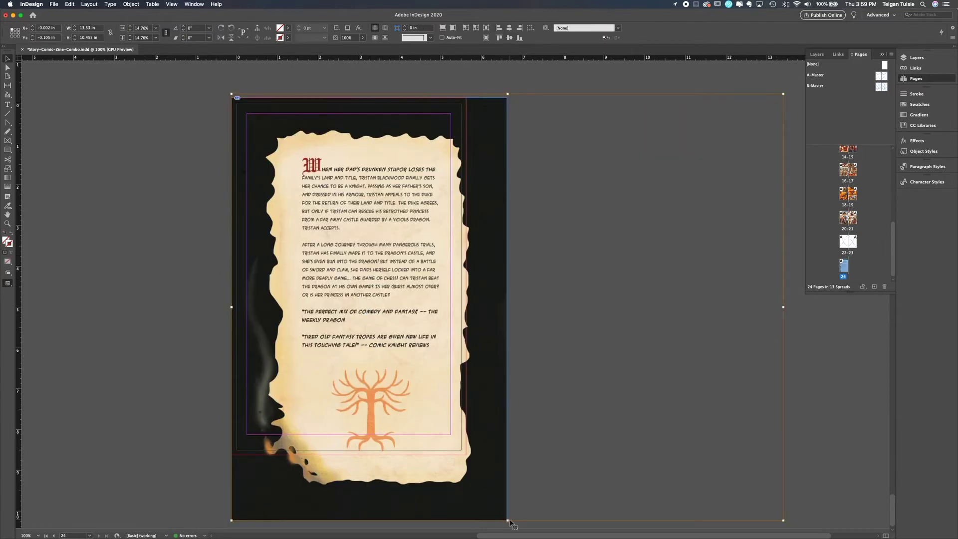
drag(508, 520, 466, 455)
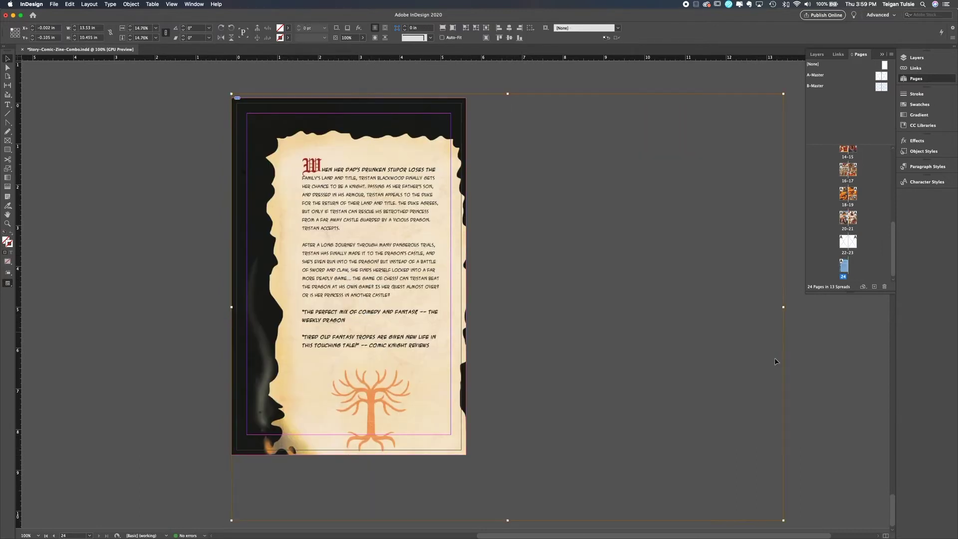
drag(784, 520, 699, 454)
click(645, 430)
key(w)
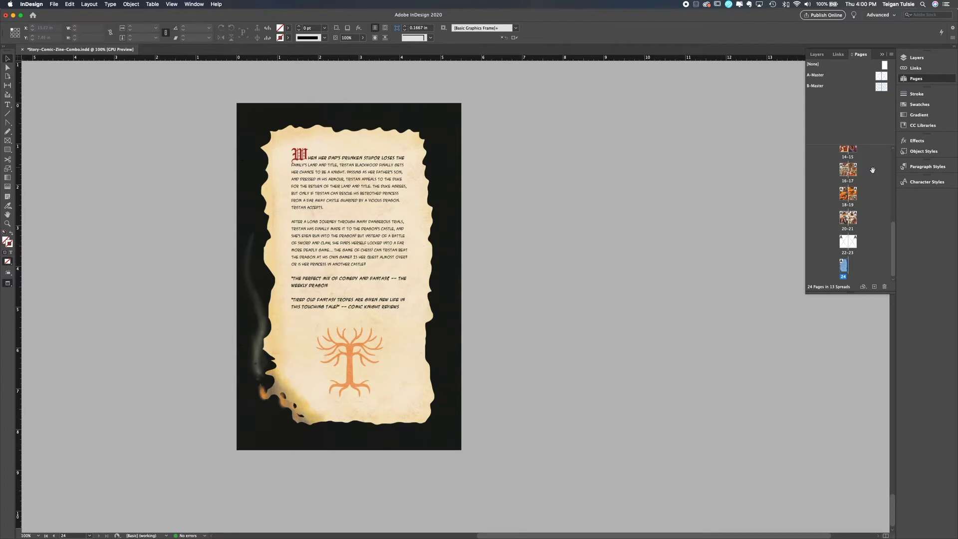
Delete the stray text frames on the pasteboard beside pages 22–23
double_click(847, 242)
key(w)
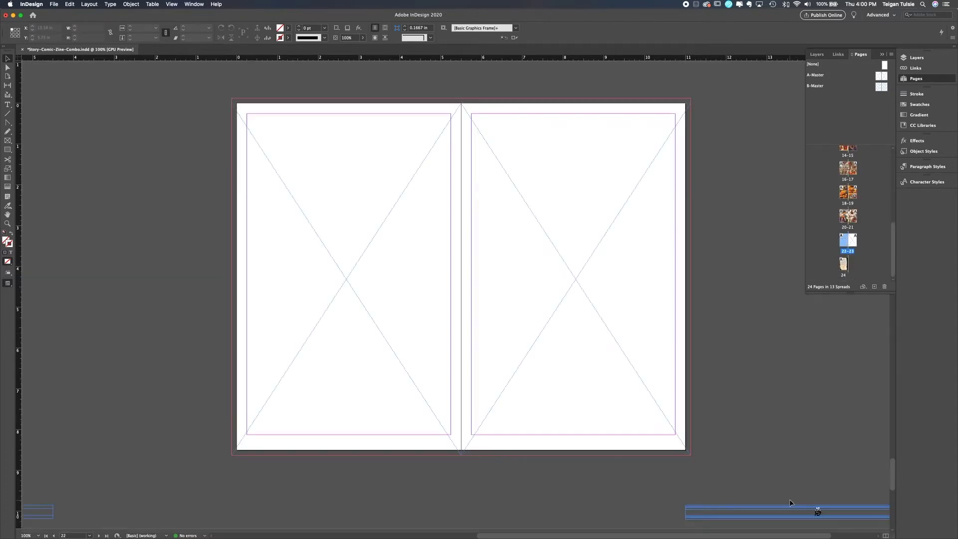
key(Delete)
scroll(165, 489, left, 10)
scroll(165, 489, down, 4)
click(149, 410)
key(Delete)
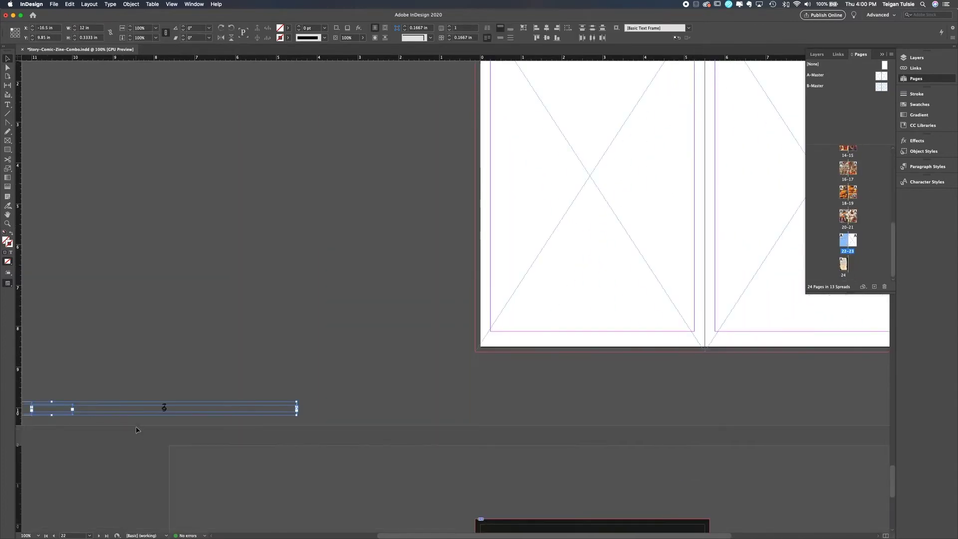
drag(405, 524, 430, 521)
key(super+minus)
key(super+minus)
key(super+minus)
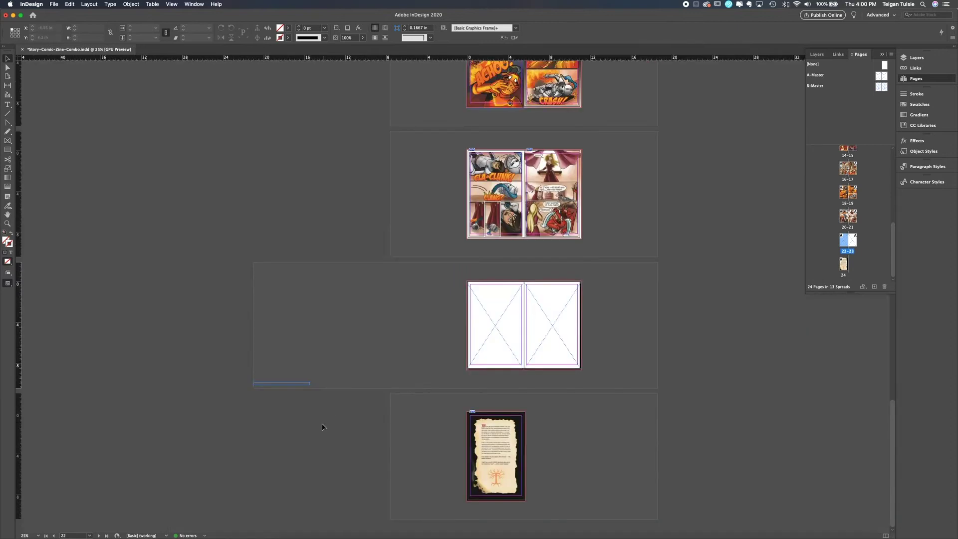
On B-Master, draw a text frame 5 in wide and about 0.225 in high below the left page's first panel
scroll(577, 447, up, 20)
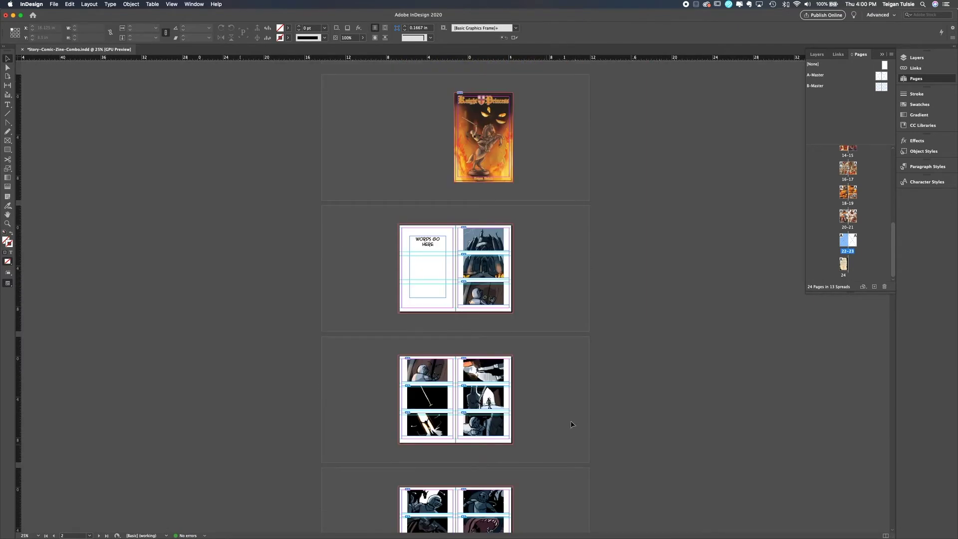
double_click(881, 87)
key(super+1)
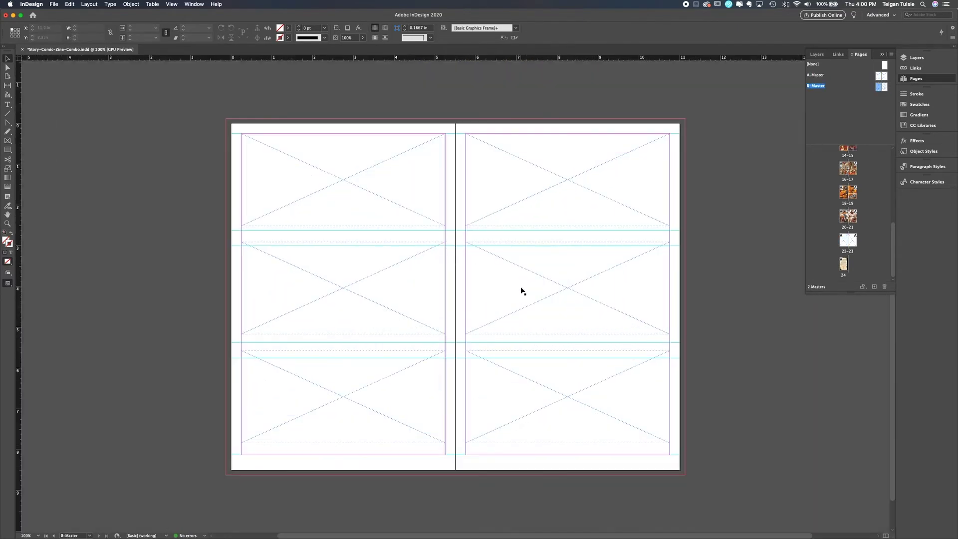
scroll(848, 215, up, 10)
double_click(845, 180)
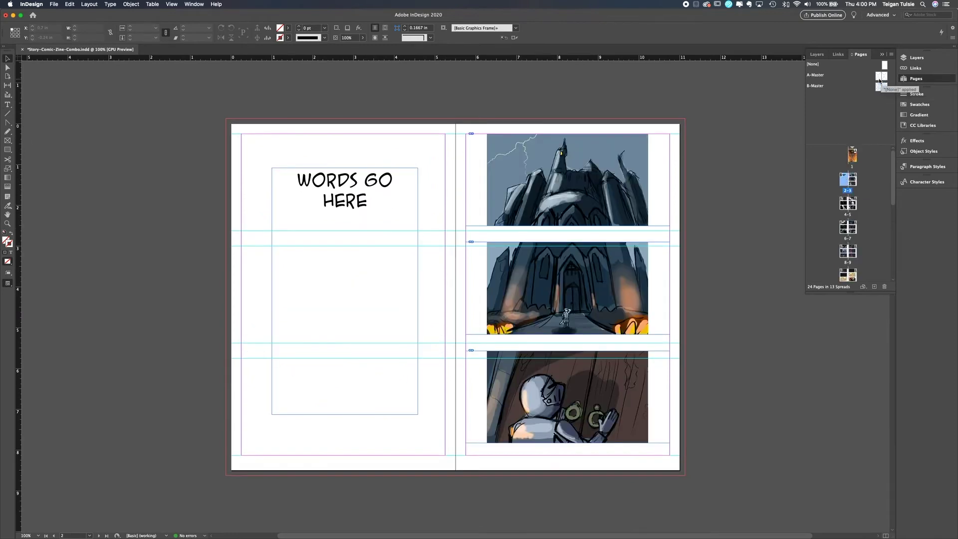
double_click(881, 86)
click(7, 105)
drag(242, 230, 444, 240)
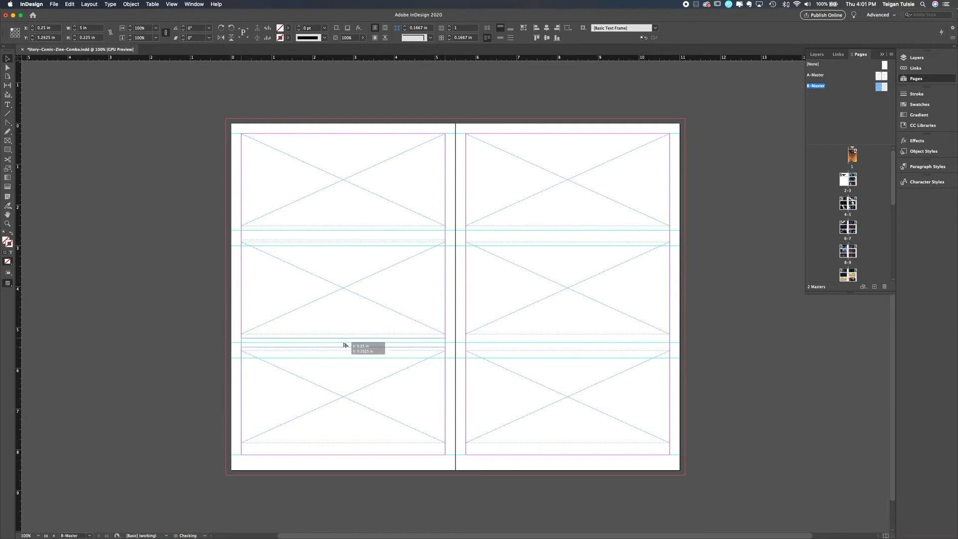
Place copies of the caption text frame below the second and third panels of B-Master's left page
click(203, 346)
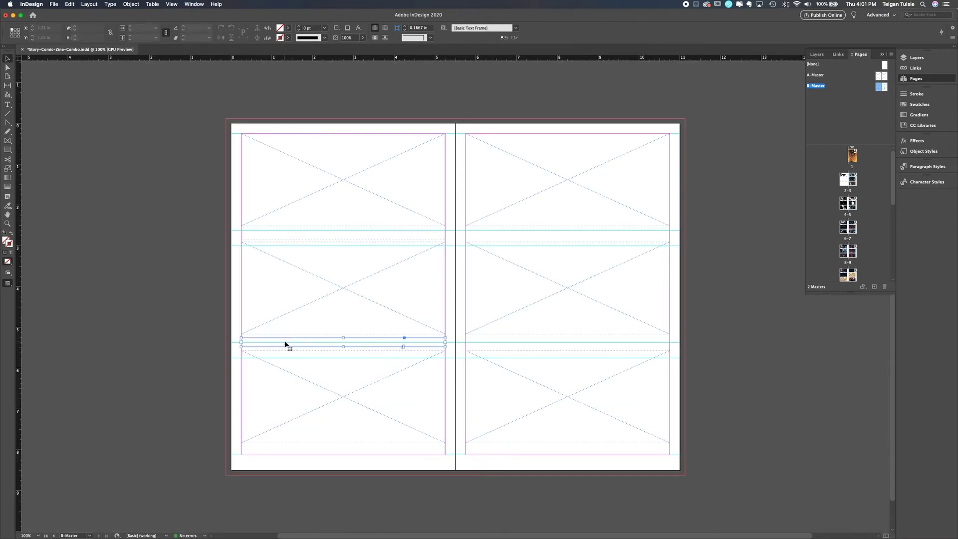
drag(285, 342, 279, 415)
drag(270, 454, 271, 455)
key(super+shift+a)
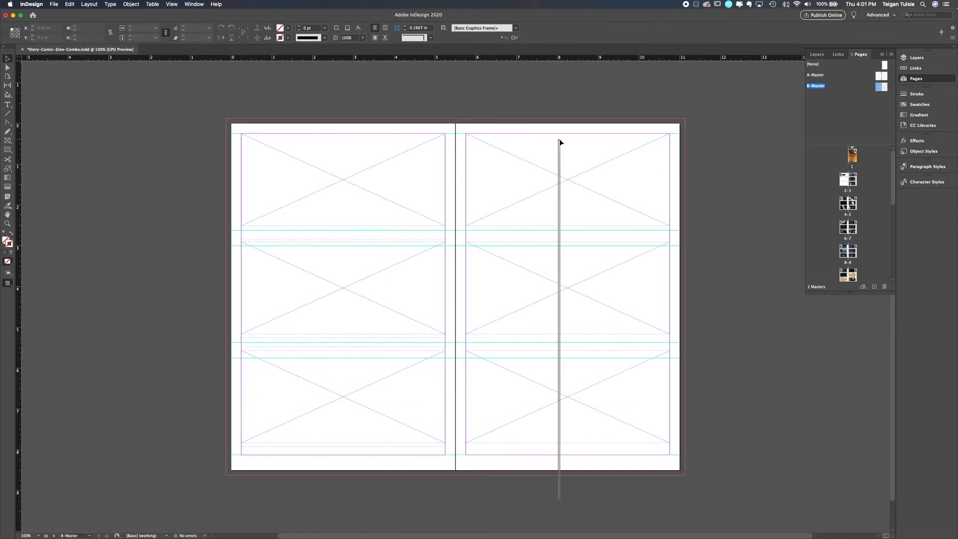
Duplicate the left page's three caption text frames below the matching panels on B-Master's right page
click(378, 235)
shift+click(319, 345)
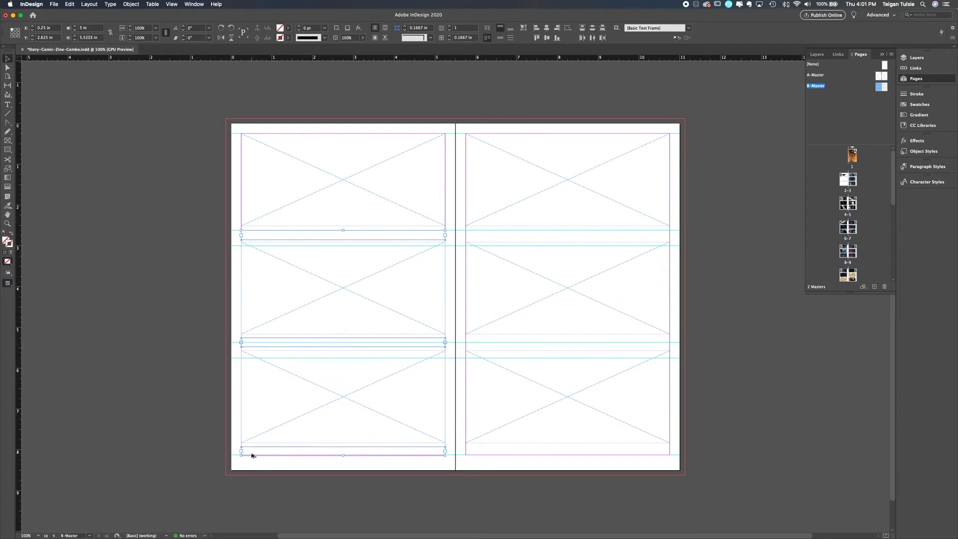
drag(251, 453, 475, 451)
key(shift+super+a)
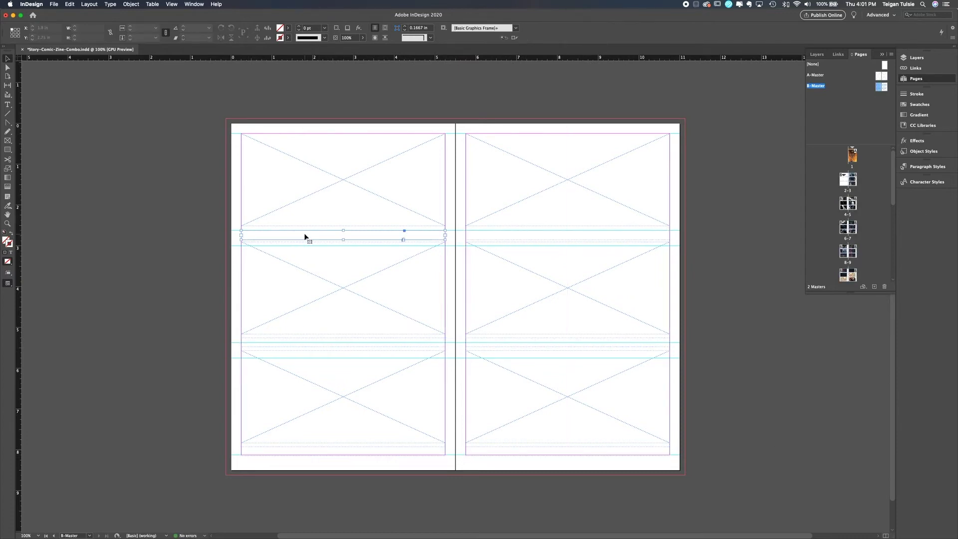
Add a centred page-number frame reading X across the bottom margin of B-Master's left page and duplicate it on the right page
double_click(305, 236)
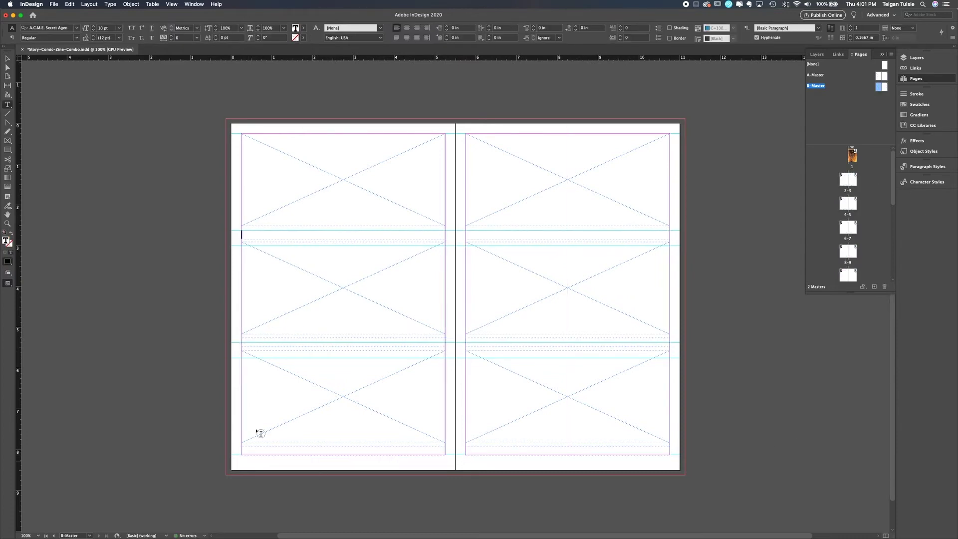
mouse_move(232, 458)
mouse_down()
mouse_move(583, 466)
mouse_move(455, 467)
mouse_up()
click(407, 28)
click(8, 60)
drag(383, 461, 604, 463)
click(757, 468)
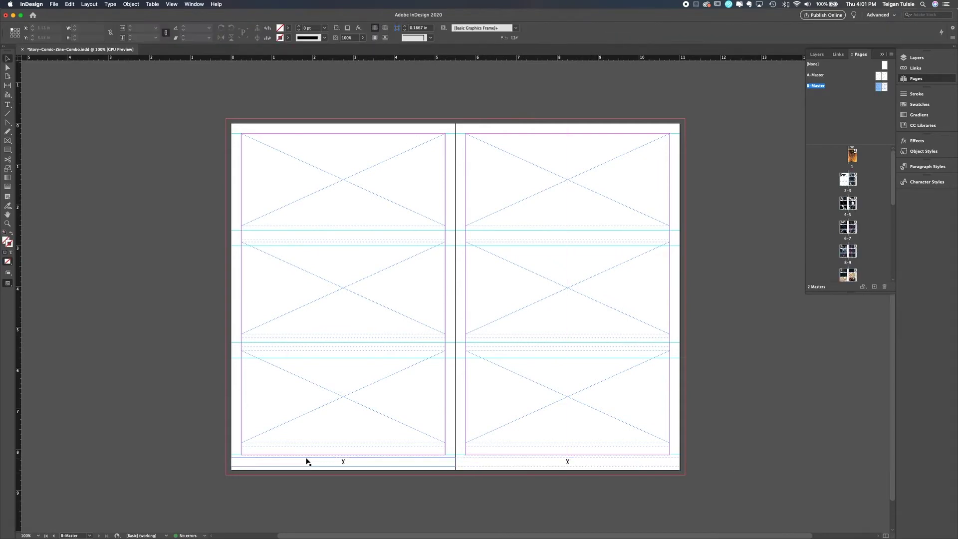
Copy B-Master's page-number frames into the bottom margin of A-Master
click(492, 464)
click(410, 464)
click(500, 465)
double_click(879, 76)
click(378, 464)
key(super+v)
drag(392, 299, 393, 461)
click(738, 379)
double_click(878, 87)
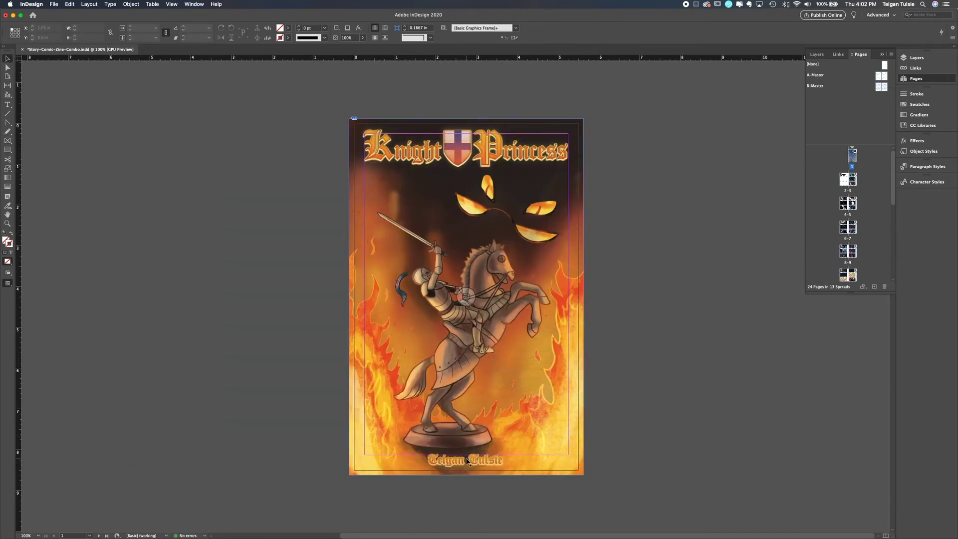
click(533, 286)
drag(466, 475, 466, 426)
key(Delete)
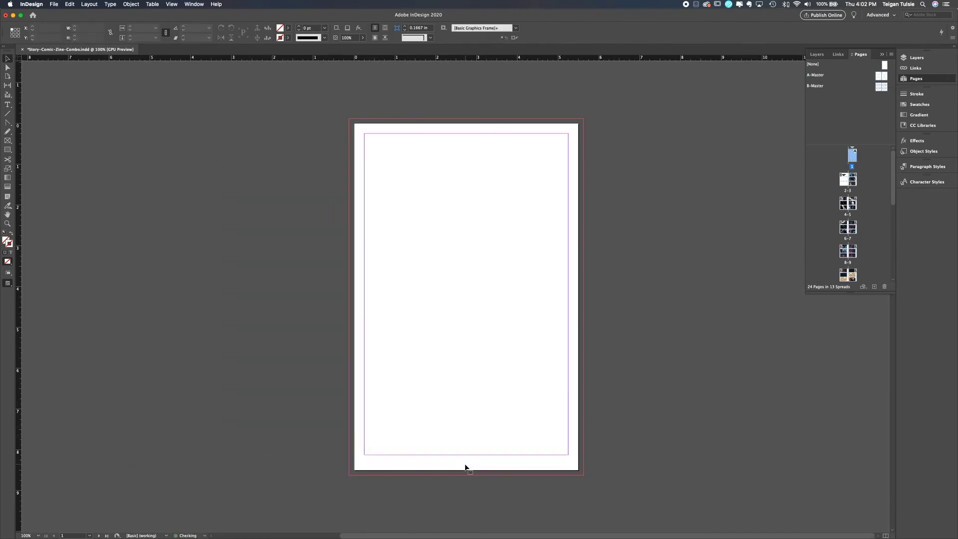
key(super+z)
click(915, 69)
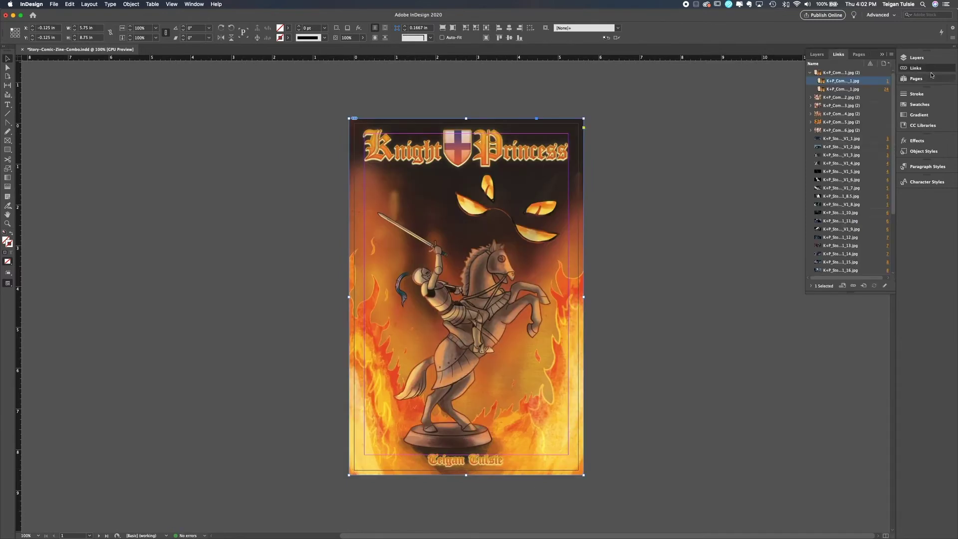
click(917, 58)
click(916, 79)
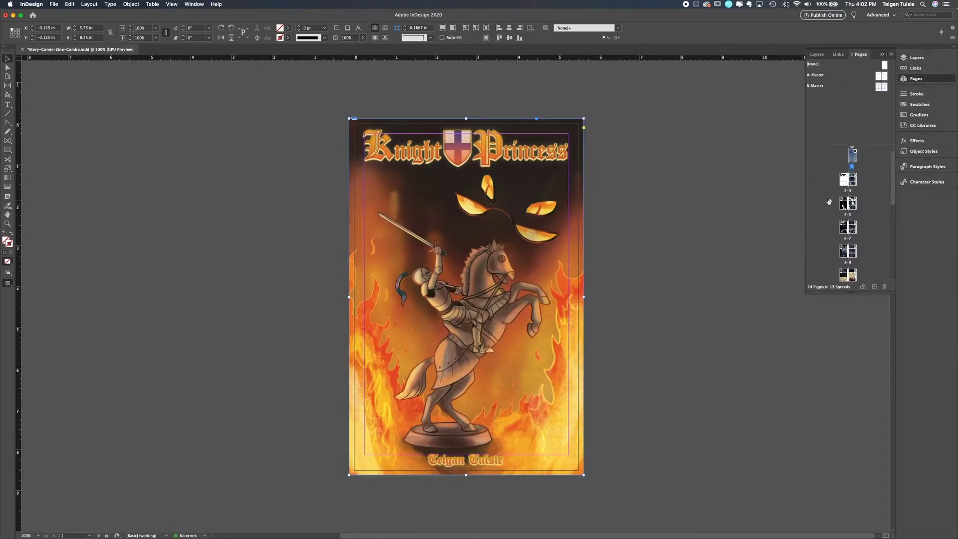
Replace the X page-number placeholders on pages 2 through 5 with the matching page numbers
double_click(848, 180)
double_click(447, 462)
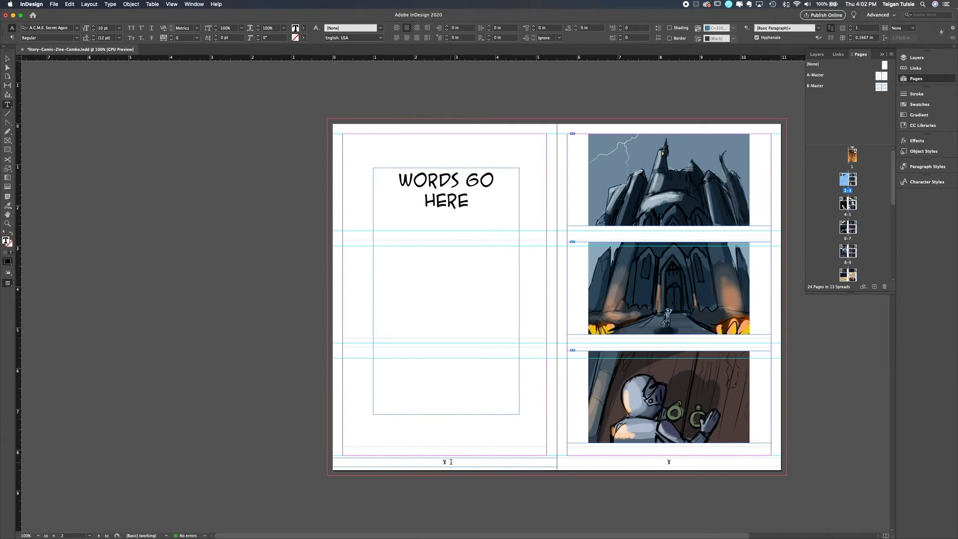
click(673, 463)
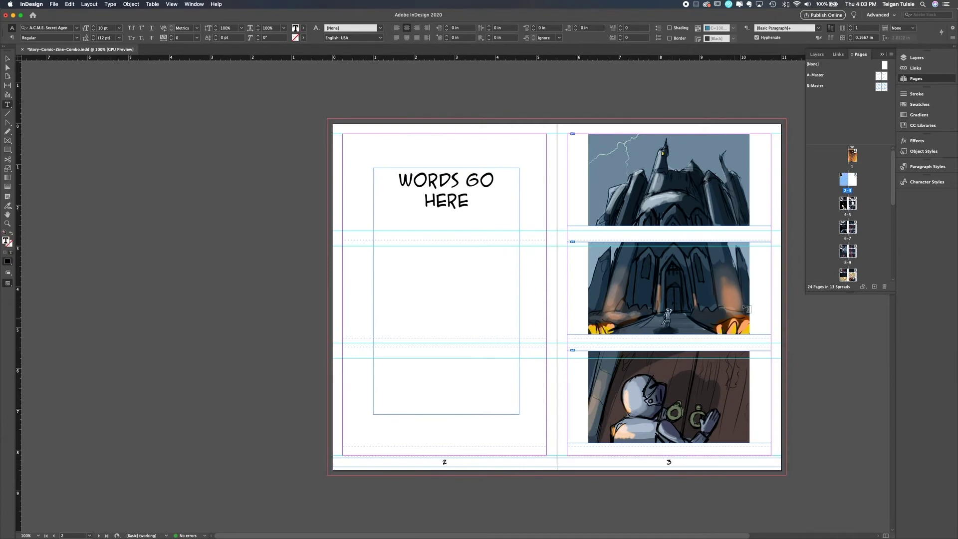
double_click(848, 203)
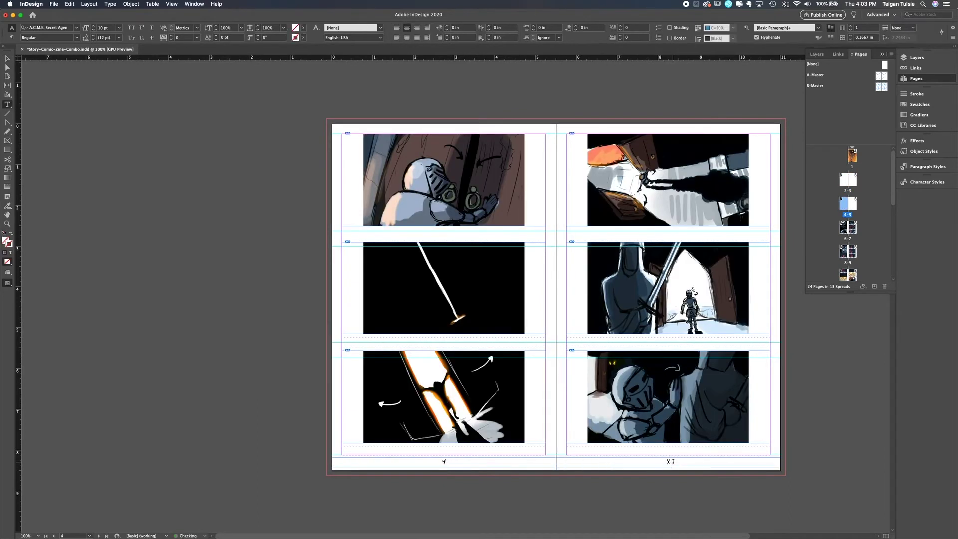
Replace the X page-number placeholders on pages 6 through 9 with 6, 7, 8 and 9
double_click(845, 228)
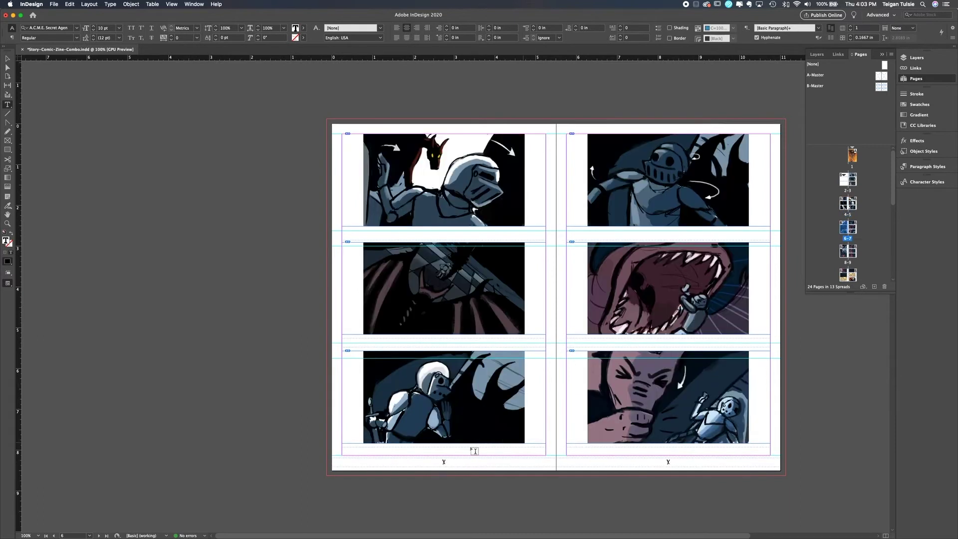
click(492, 462)
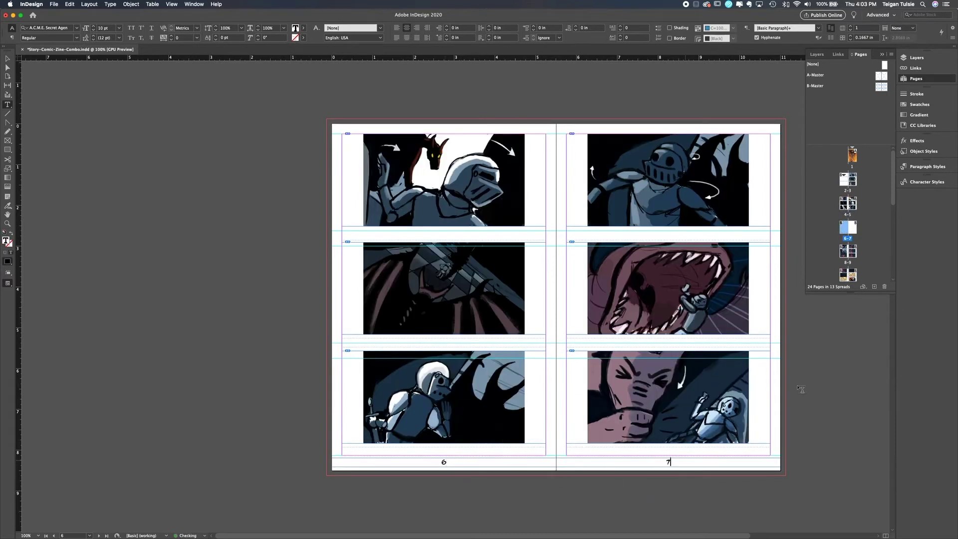
double_click(848, 251)
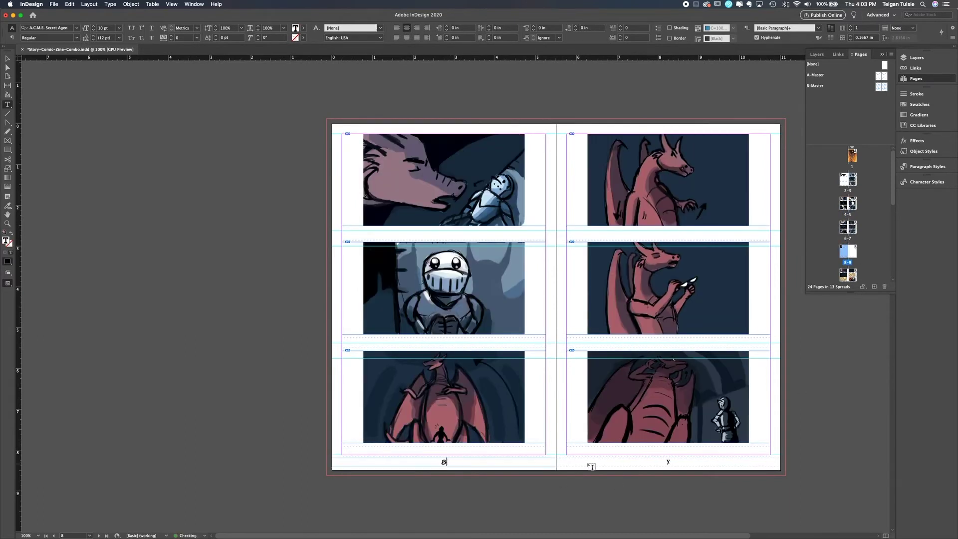
shift+super+click(676, 463)
double_click(676, 464)
text(9)
Replace the X page-number placeholders on pages 10 and 11 with 10 and 11
double_click(848, 274)
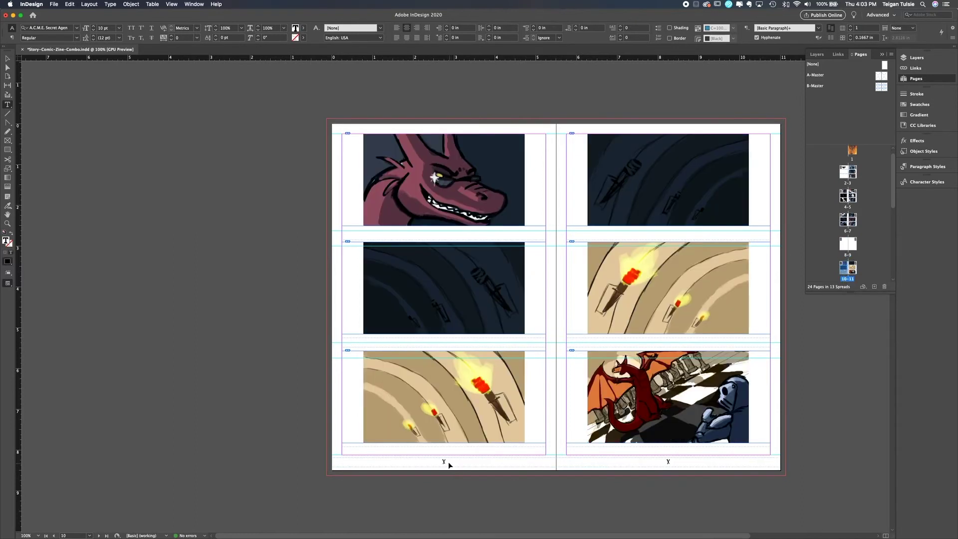
click(445, 461)
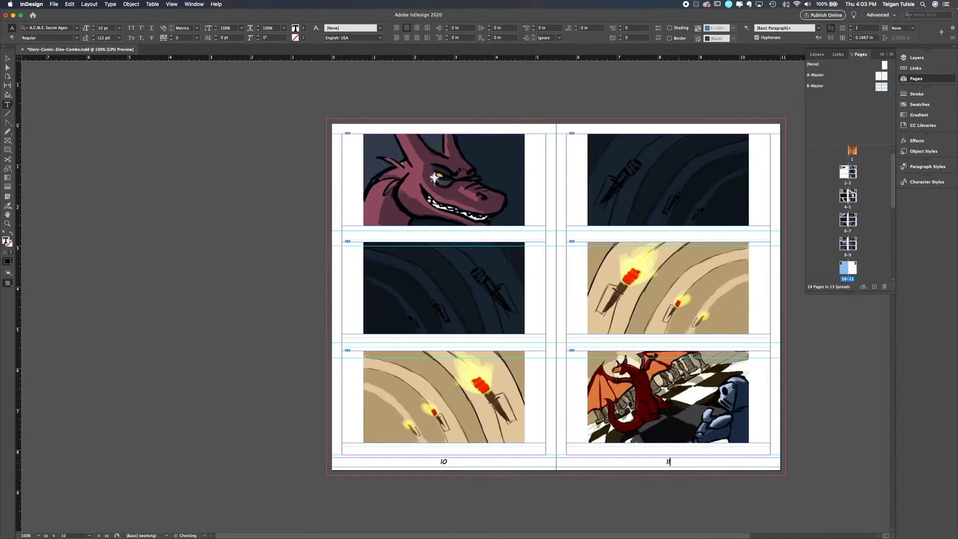
scroll(846, 273, down, 2)
Go to the page 12–13 spread, save the document and list the spread's objects in Layer 1
double_click(845, 273)
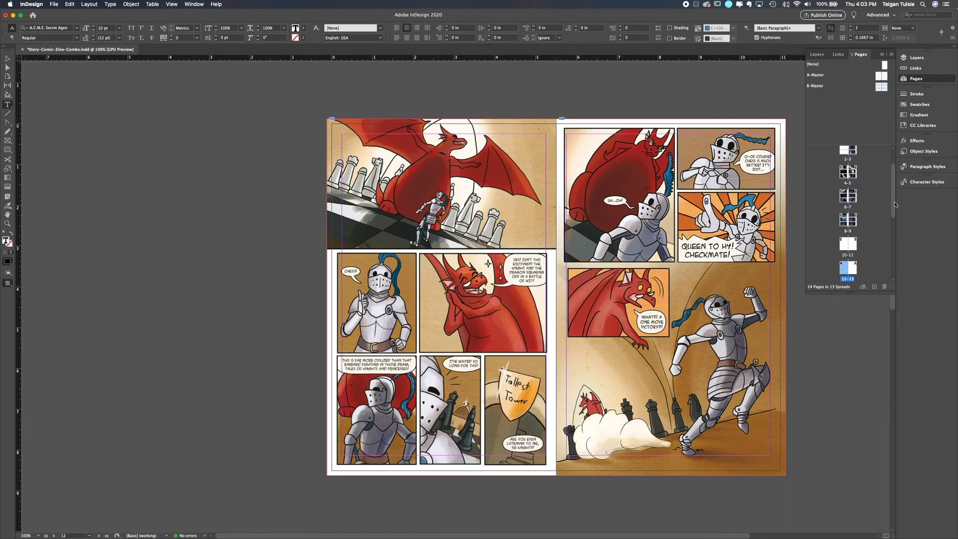
key(super+s)
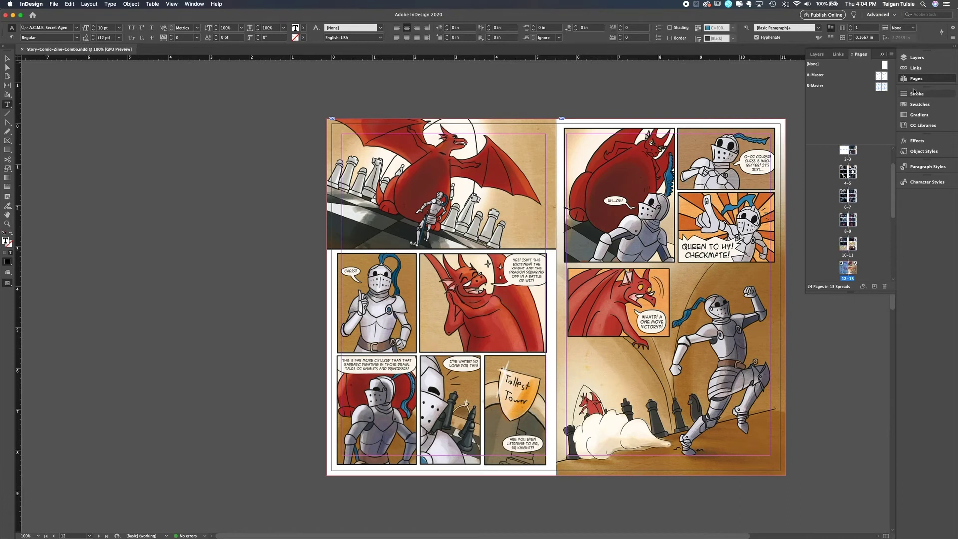
click(914, 58)
click(835, 72)
click(7, 59)
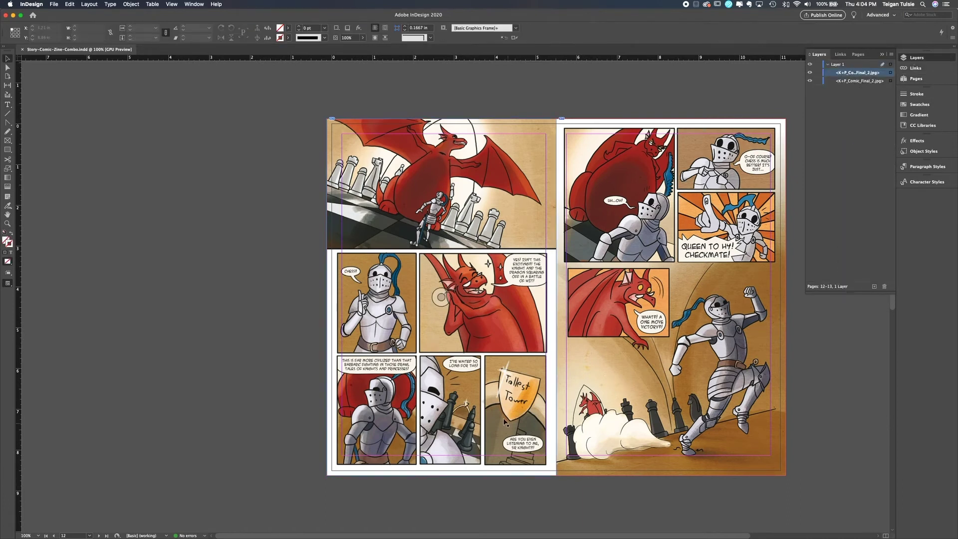
Try to free page 12's page-number frame from the master by shortening the artwork frame from below
click(439, 340)
drag(442, 474, 442, 458)
shift+super+click(439, 465)
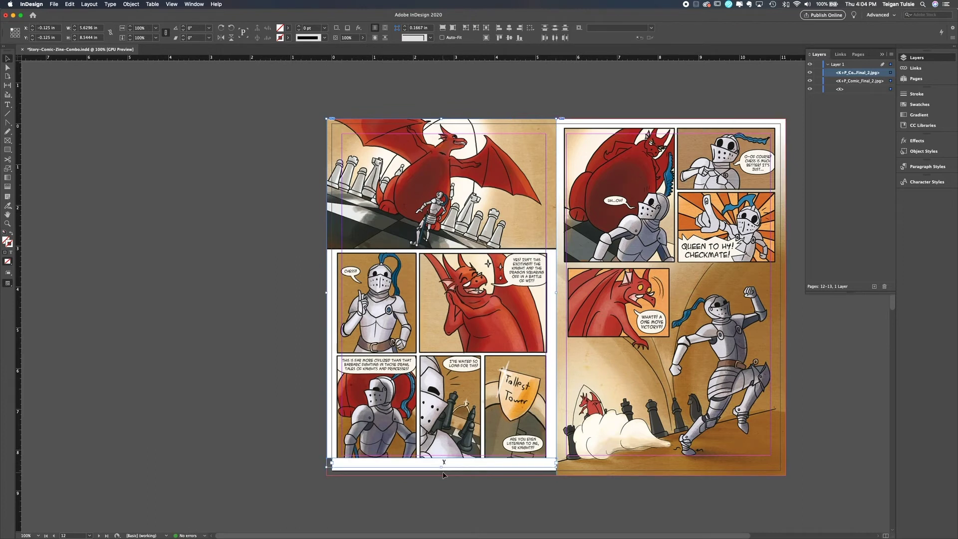
key(Delete)
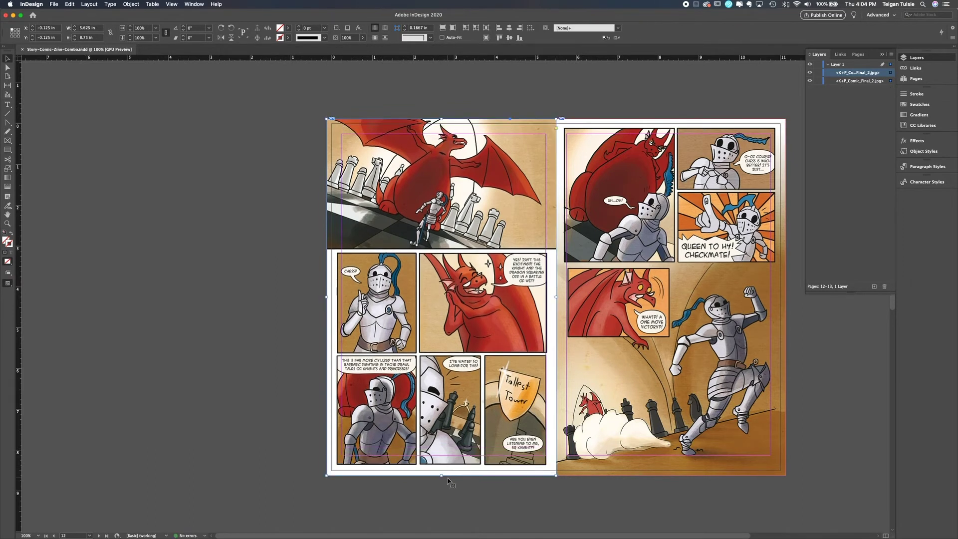
key(super+z)
Bring the page-number frames on pages 12 and 13 in front of the artwork and number them 12 and 13
click(453, 468)
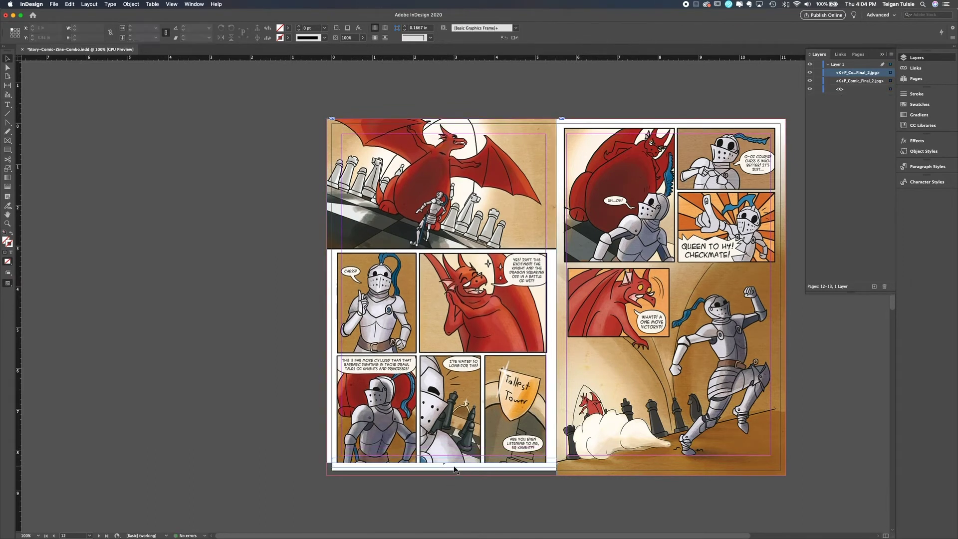
drag(454, 469, 686, 468)
click(452, 449)
click(439, 484)
click(440, 477)
key(shift+super+bracketright)
click(704, 484)
double_click(669, 465)
click(922, 78)
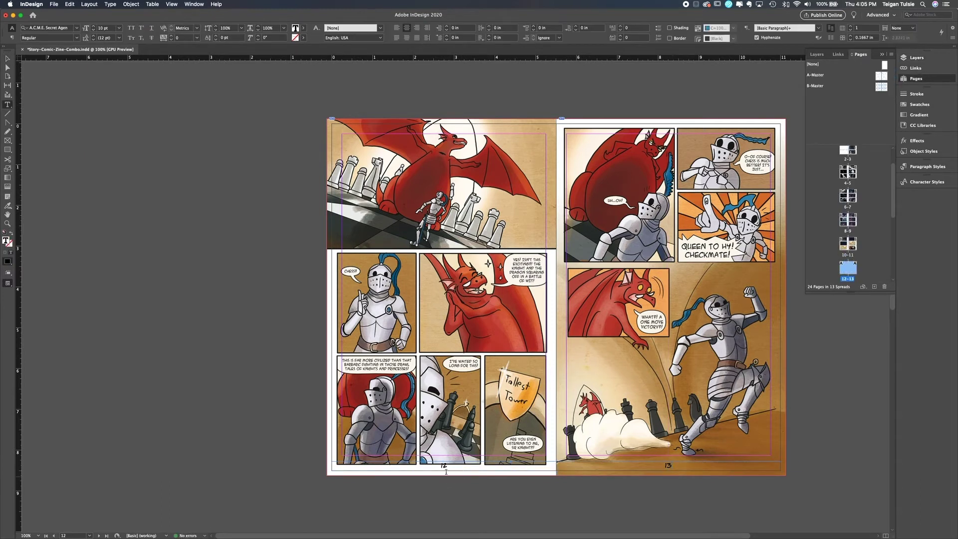
Move the page-number frames on pages 12 and 13 up to Y 8.125 in, and preview the spread
click(8, 59)
drag(470, 466, 470, 459)
drag(654, 466, 653, 460)
click(487, 488)
key(w)
key(w)
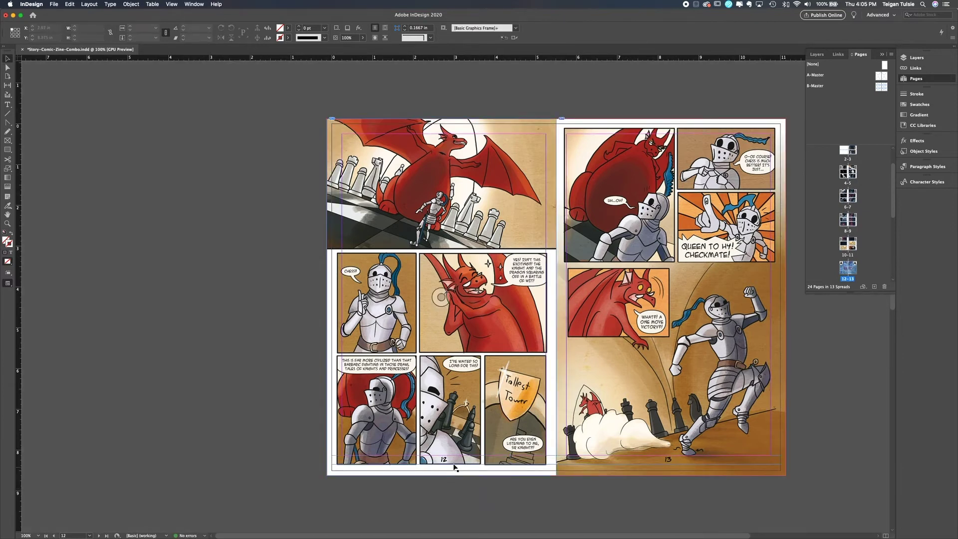
Copy the number frames from pages 12 and 13, and delete both X page-number frames from A-Master
click(618, 463)
shift+click(477, 461)
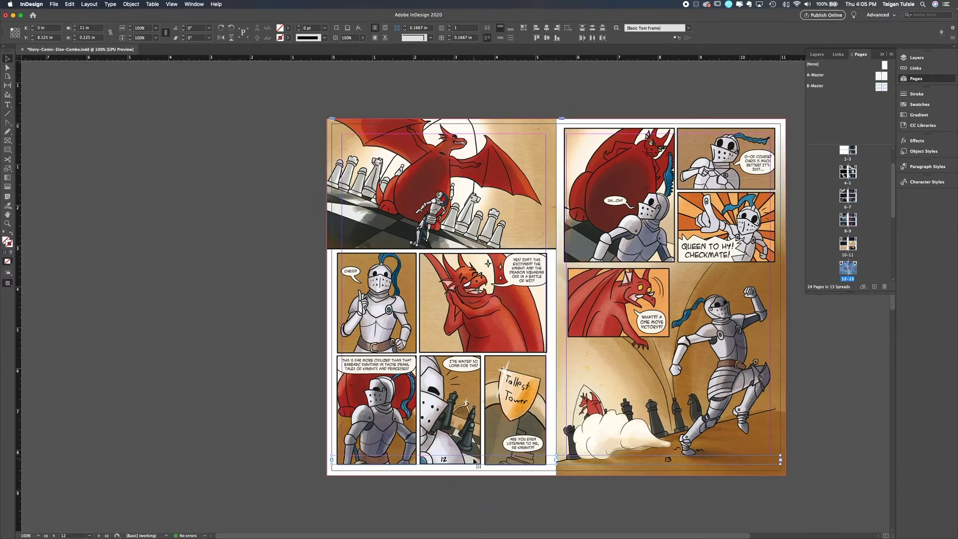
scroll(848, 224, down, 3)
double_click(879, 79)
click(449, 463)
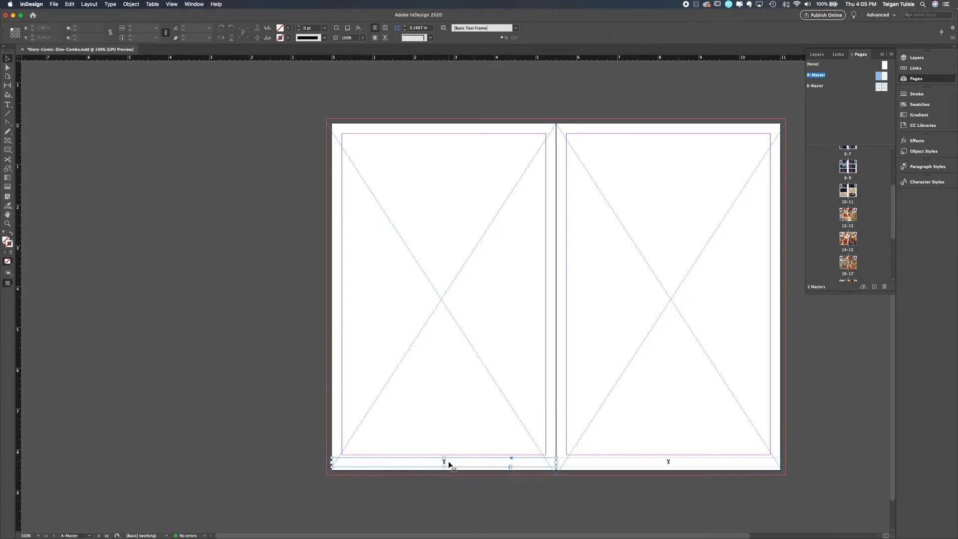
key(Delete)
click(682, 463)
key(Delete)
Paste the page-number frames near the bottom of pages 14 and 15 and renumber them to match the pages
double_click(847, 191)
double_click(846, 217)
double_click(847, 240)
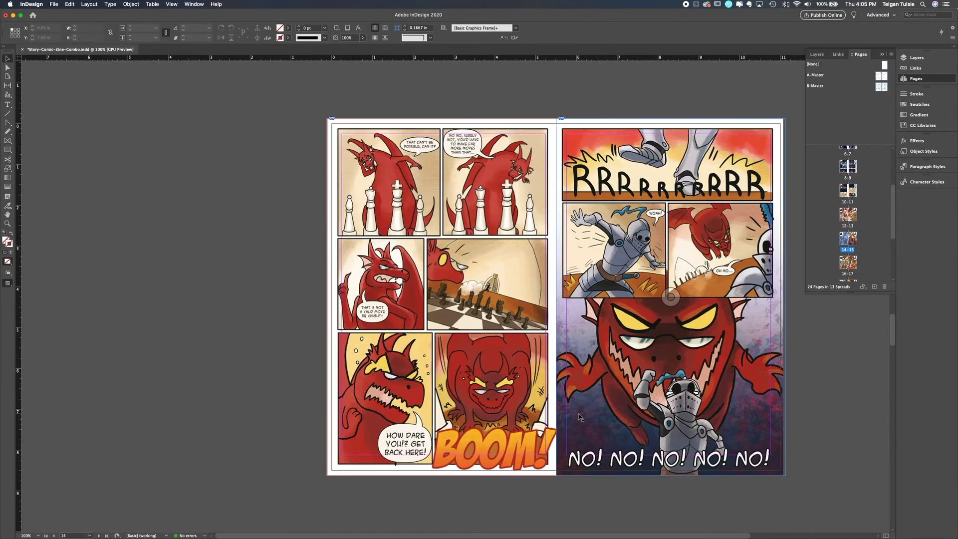
key(super+v)
drag(503, 298, 604, 460)
double_click(449, 460)
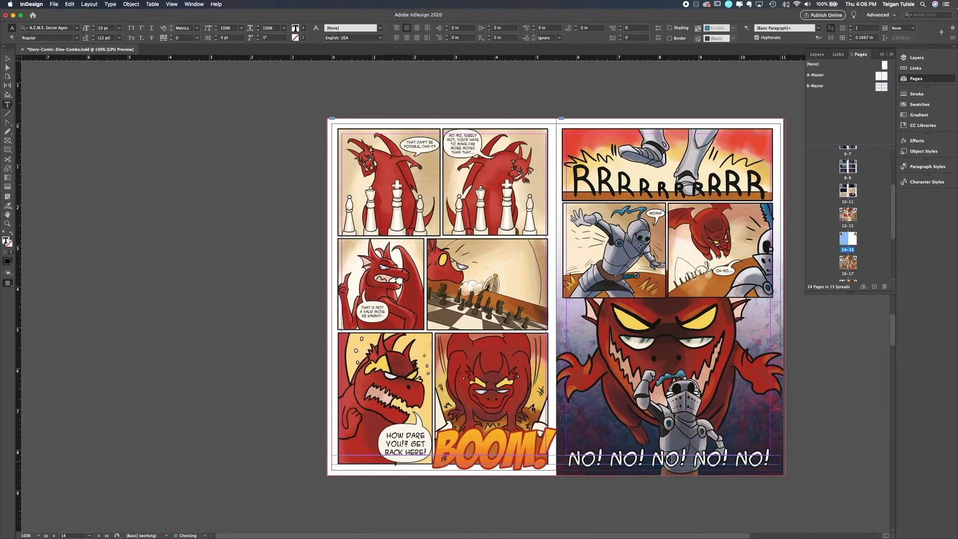
key(Escape)
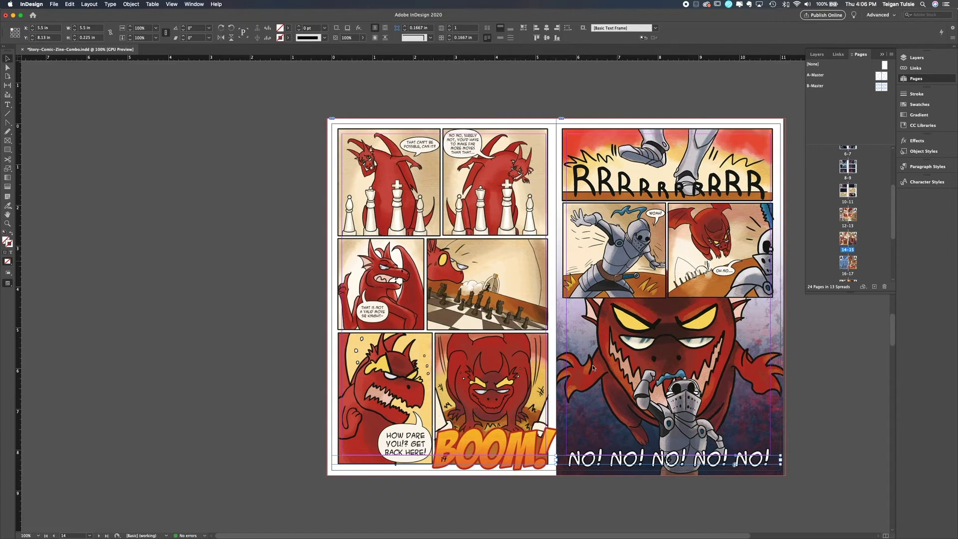
Paste the page-number frames near the bottom of pages 16 and 17 and renumber them to match the pages
key(alt+Page_Down)
key(super+v)
drag(533, 298, 632, 459)
double_click(509, 459)
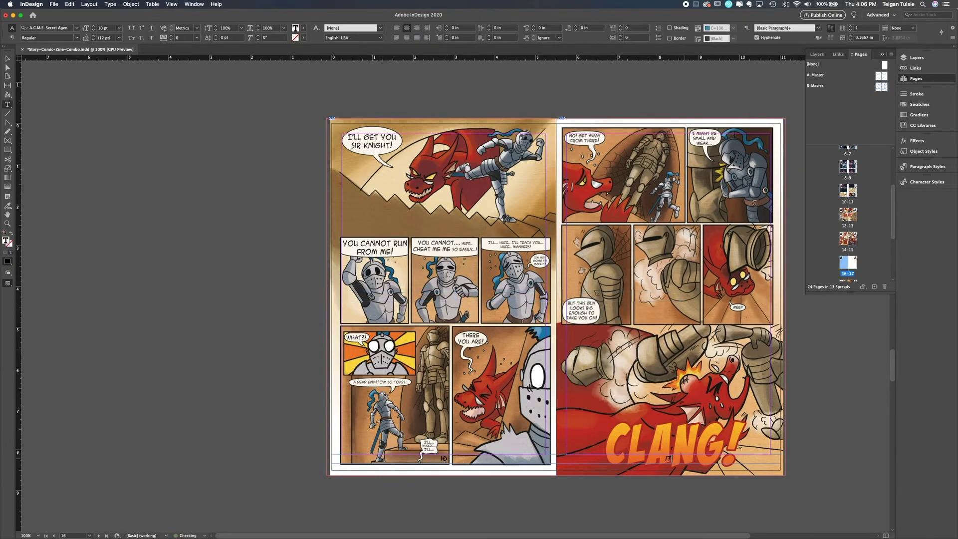
Paste the page-number frames near the bottom of pages 18 and 19 and renumber them to match the pages
scroll(843, 204, down, 4)
double_click(841, 203)
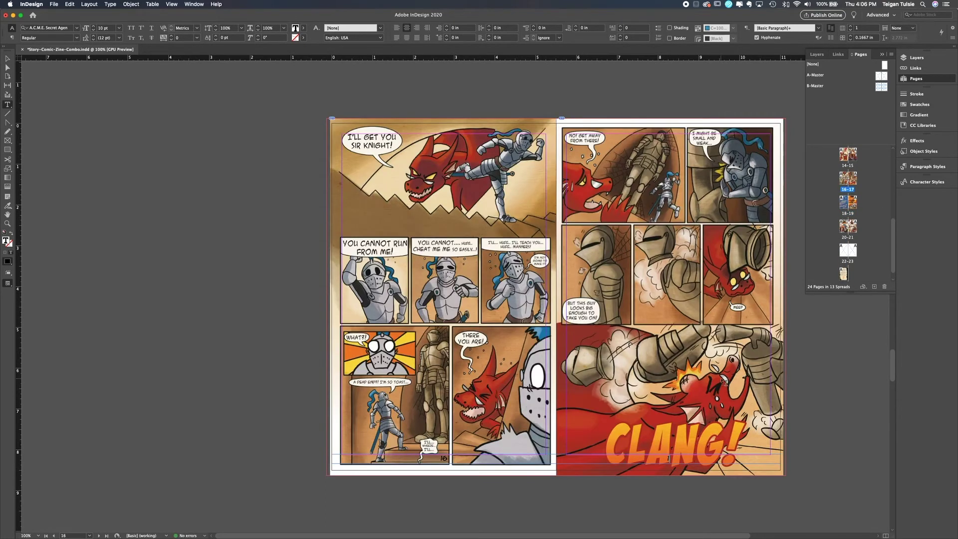
double_click(844, 203)
key(super+v)
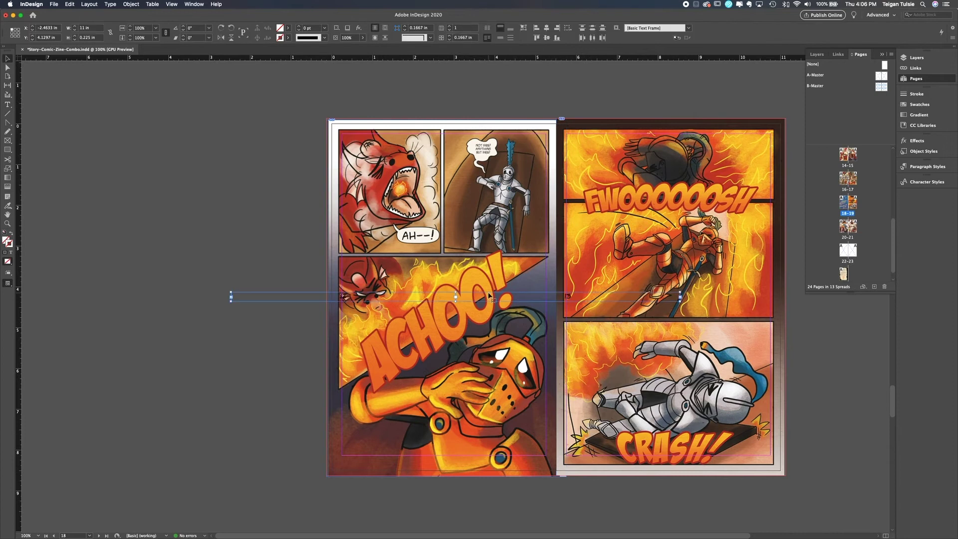
drag(489, 298, 589, 459)
double_click(458, 459)
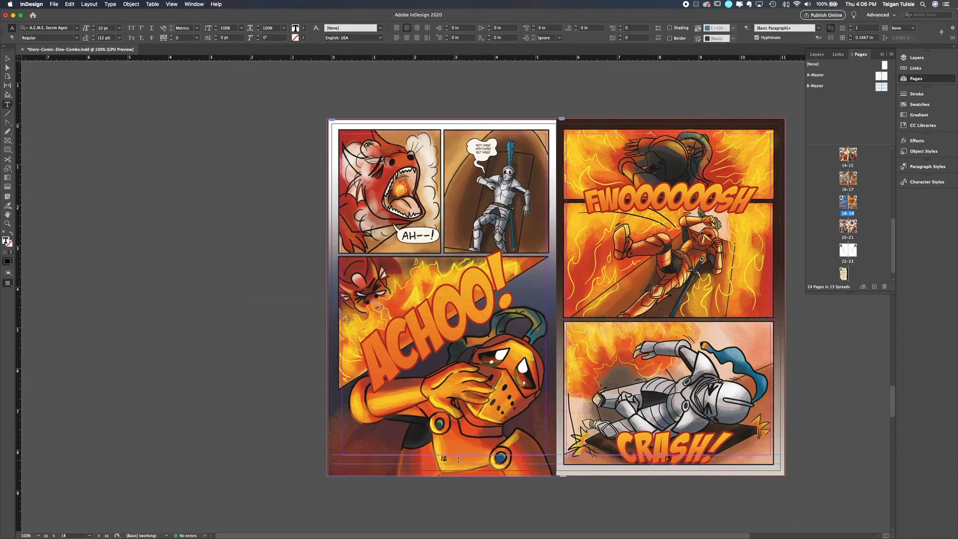
Paste the page-number frames in place on spreads 20–21 and 22–23 and renumber them to match the pages
key(alt+Page_Down)
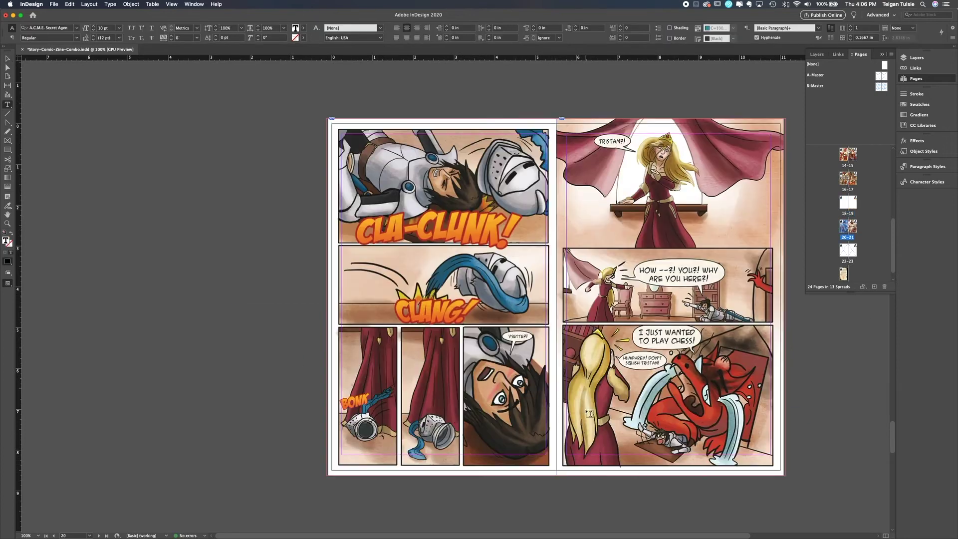
key(super+alt+shift+v)
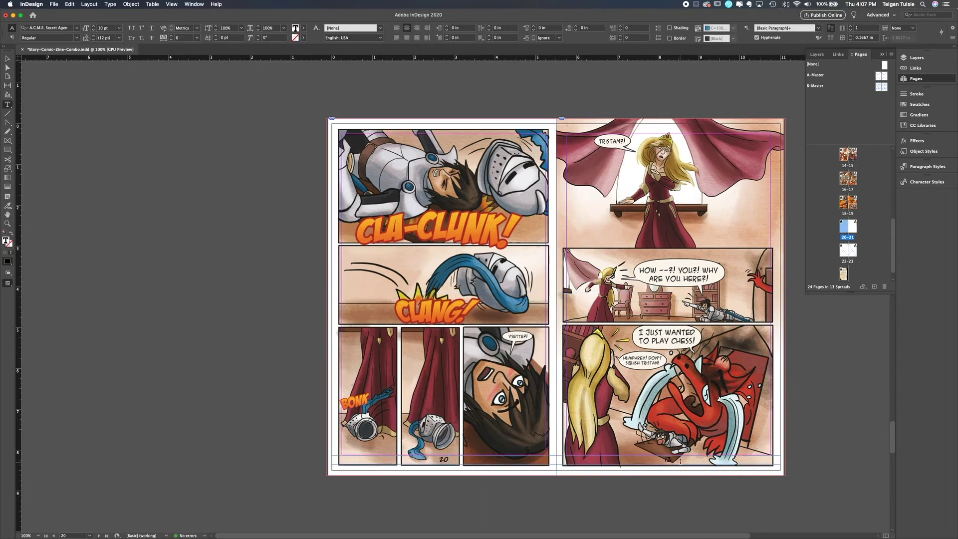
double_click(842, 256)
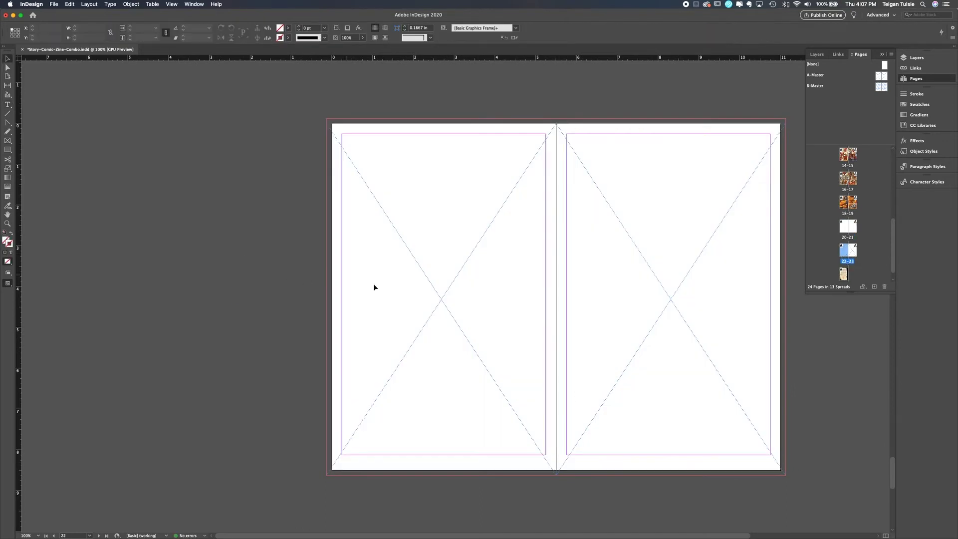
key(super+alt+shift+v)
click(453, 459)
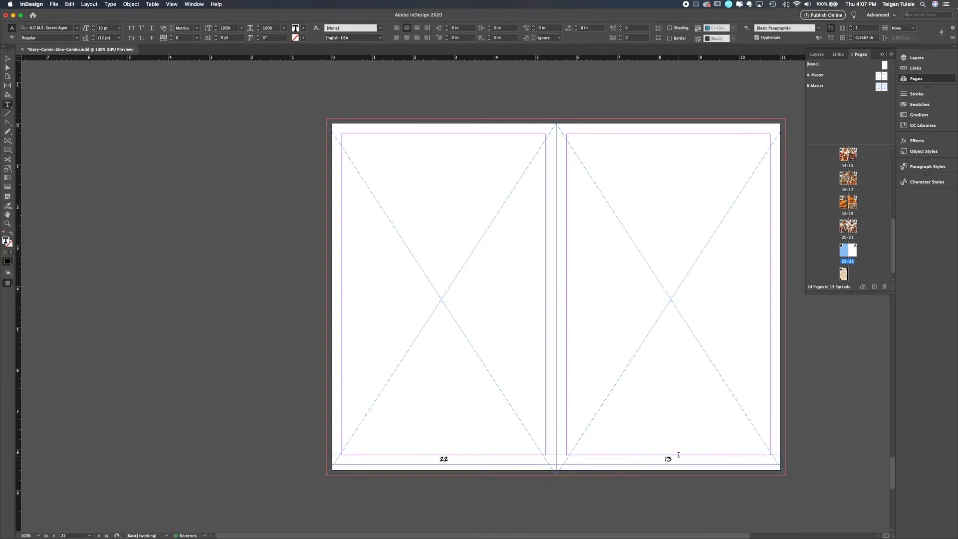
Review the page numbers from the last page back to the page 12–13 spread
double_click(843, 274)
double_click(847, 229)
double_click(847, 206)
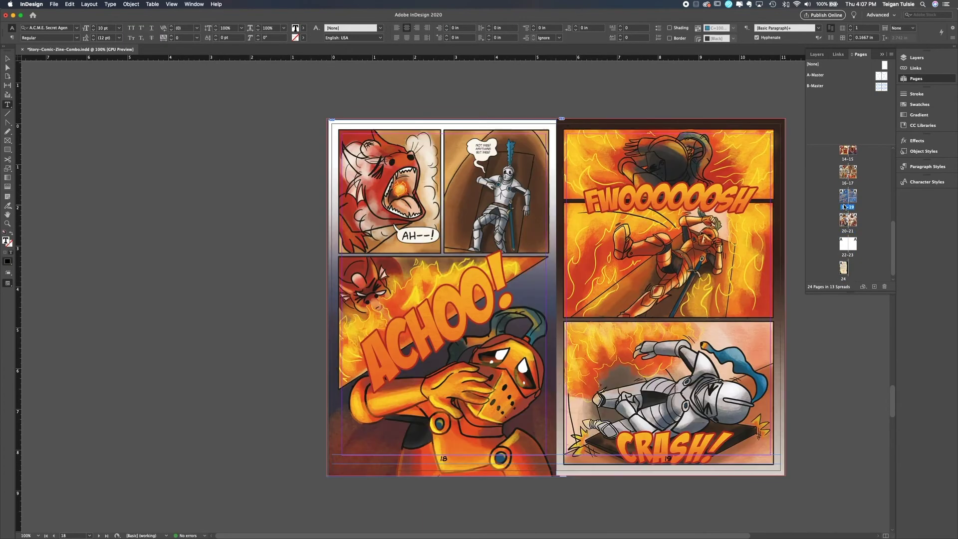
click(8, 59)
key(alt+Page_Up)
key(alt+Page_Up)
key(alt+Page_Up)
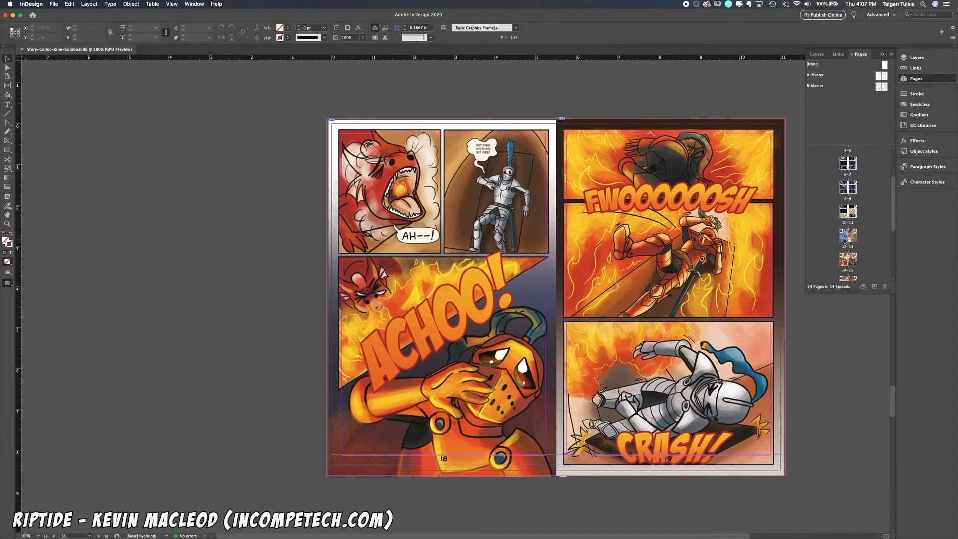
Try left-aligning page 12's number with its frame starting at X 0.14 in, previewing and saving the spread
click(332, 463)
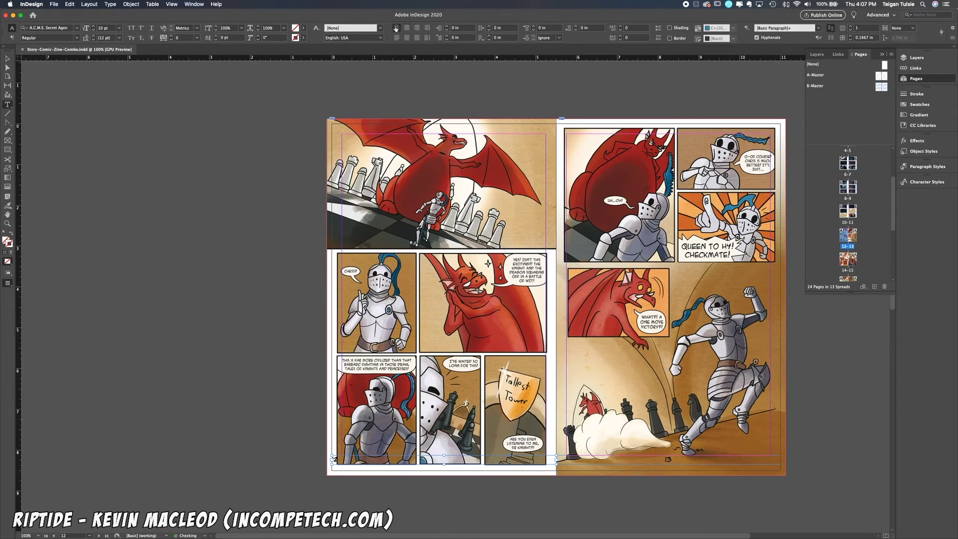
drag(332, 458, 337, 459)
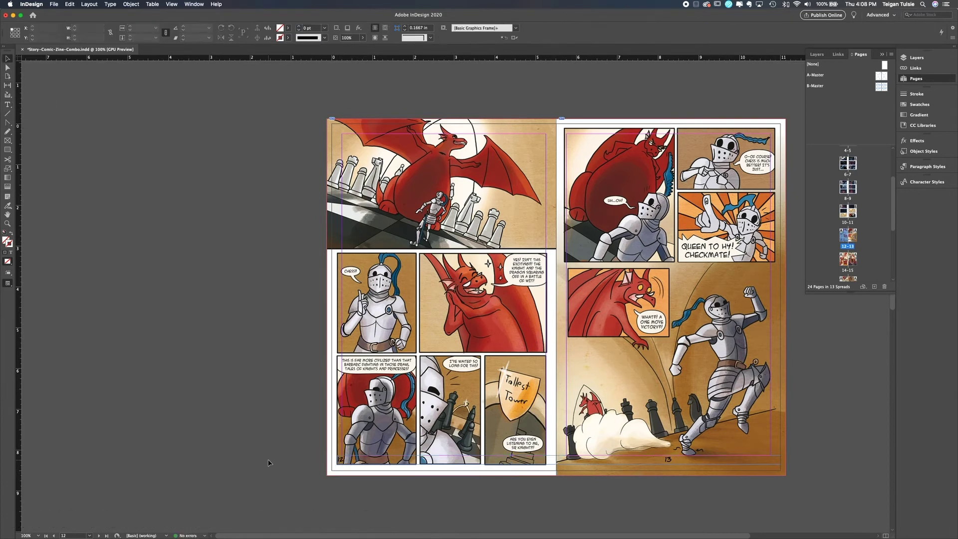
key(w)
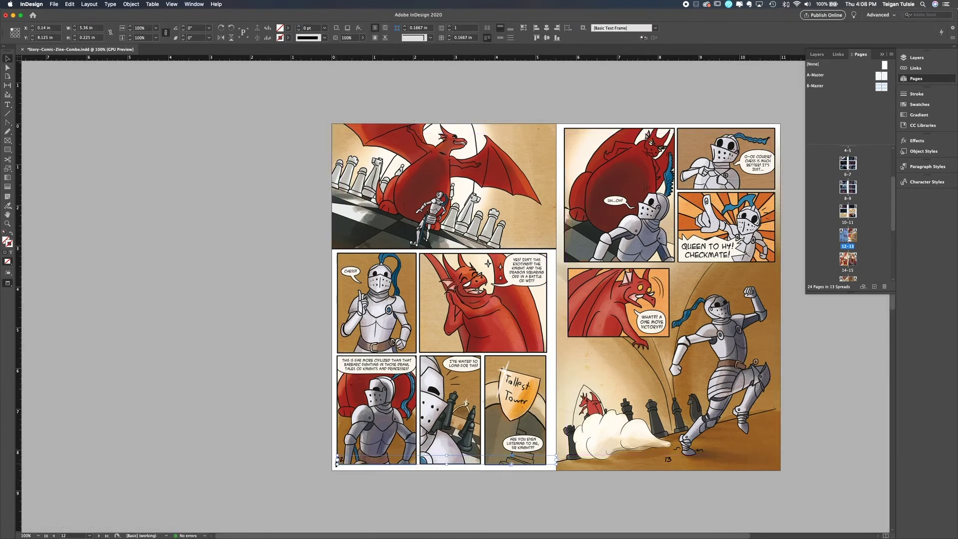
click(327, 508)
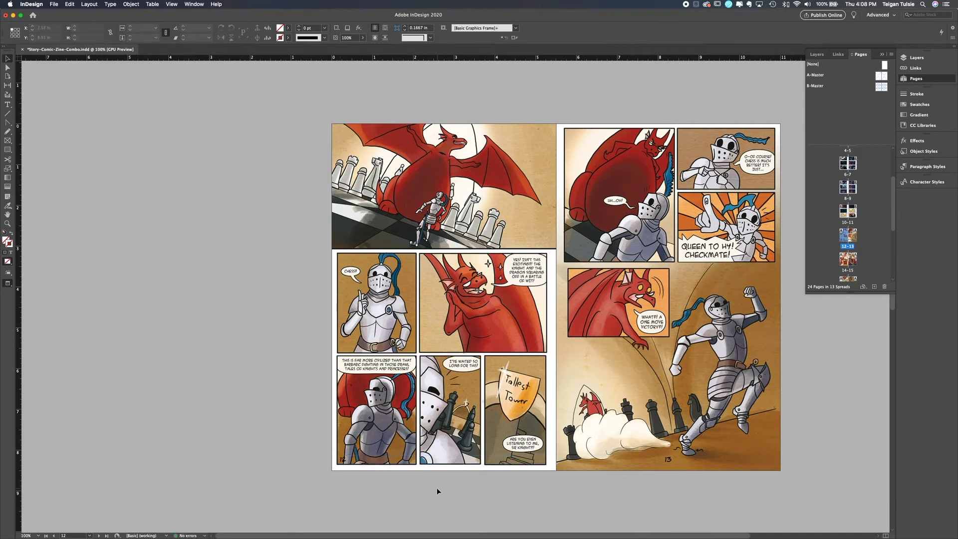
key(super+s)
key(w)
Undo the left alignment of page 12's number and nudge the page 12 artwork up to Y -0.1667 in
click(486, 363)
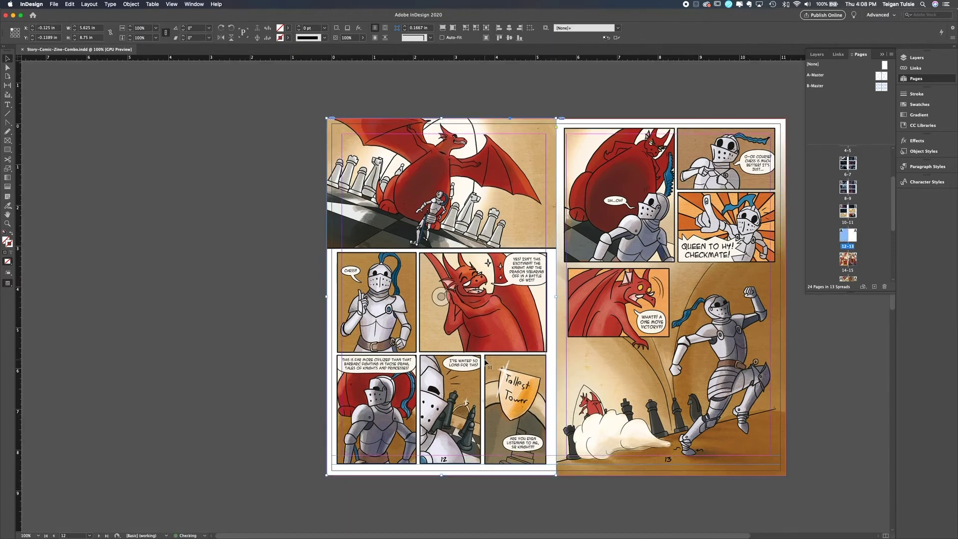
key(Up)
key(Up)
key(Up)
key(super+z)
key(super+z)
key(super+z)
key(super+z)
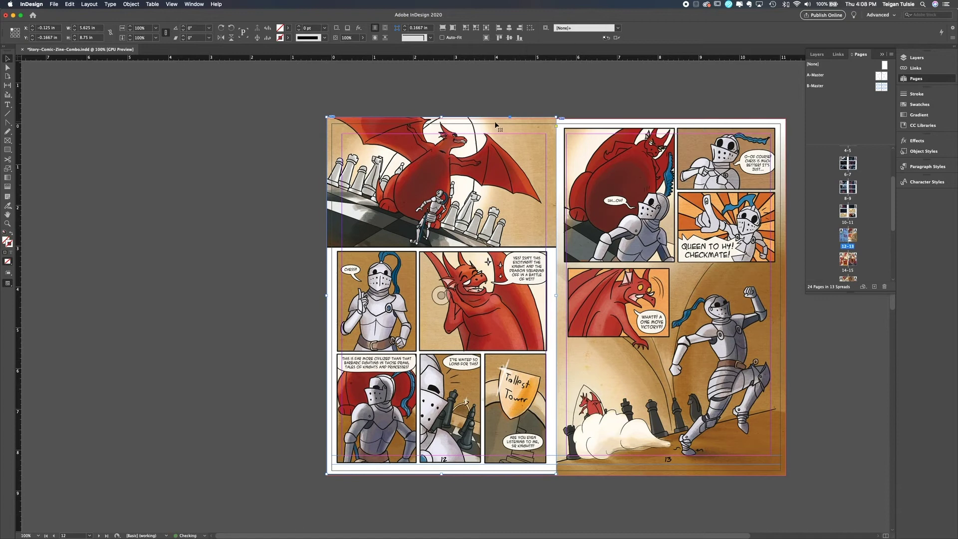
click(631, 520)
Narrow page 14's number frame from its spine side so the number shifts clear of the BOOM! lettering
double_click(842, 257)
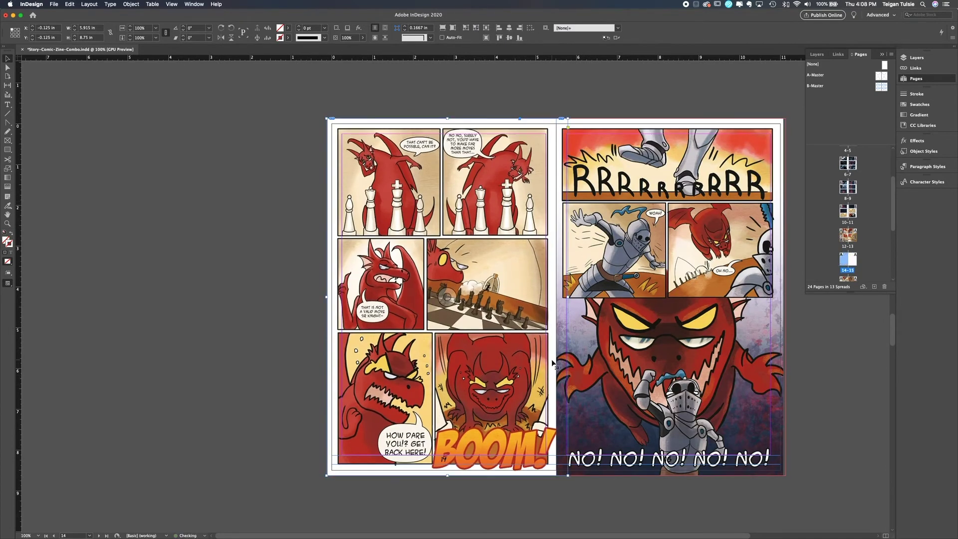
click(443, 459)
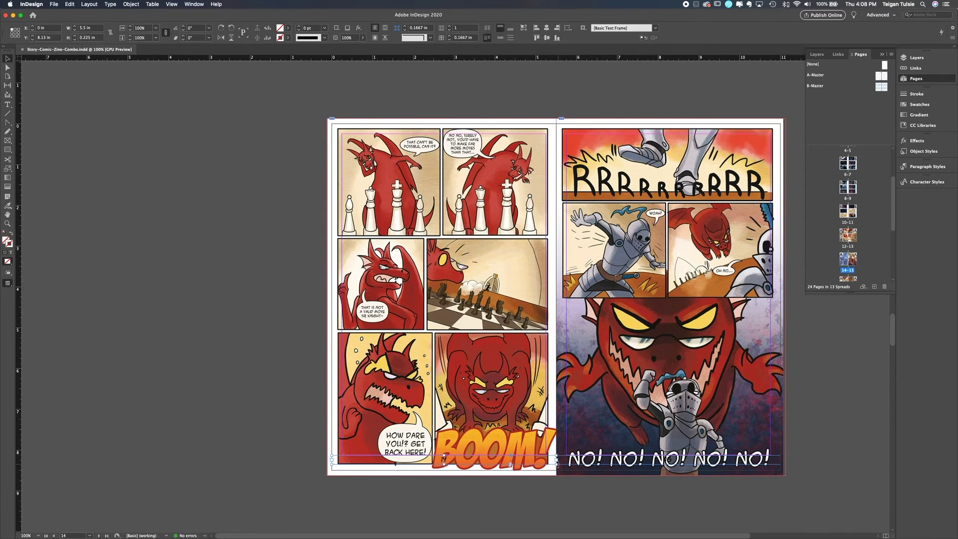
mouse_move(556, 465)
mouse_down()
mouse_move(523, 464)
mouse_move(545, 466)
mouse_up()
Change the text color of page 14's number to white
click(311, 38)
click(457, 462)
double_click(460, 465)
key(super+a)
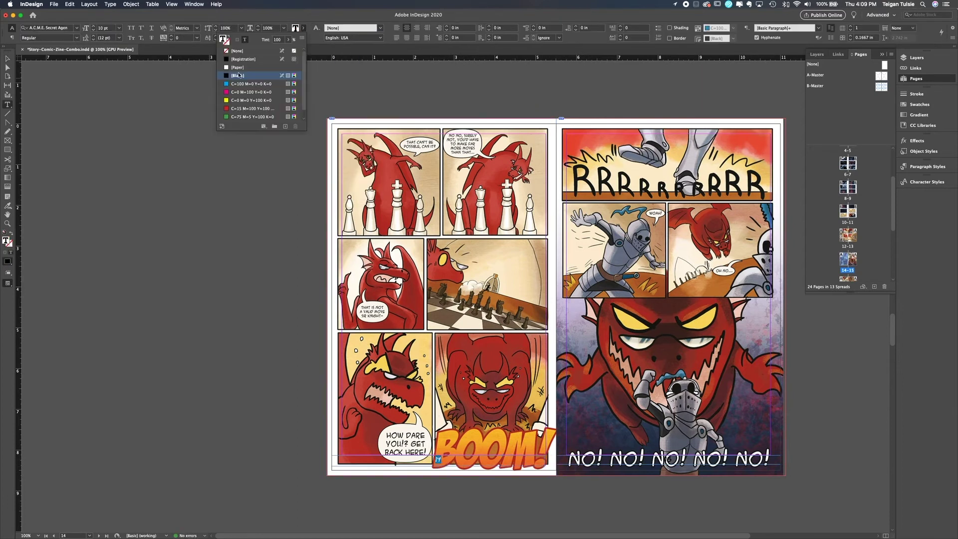
click(223, 39)
scroll(264, 105, up, 1)
key(Escape)
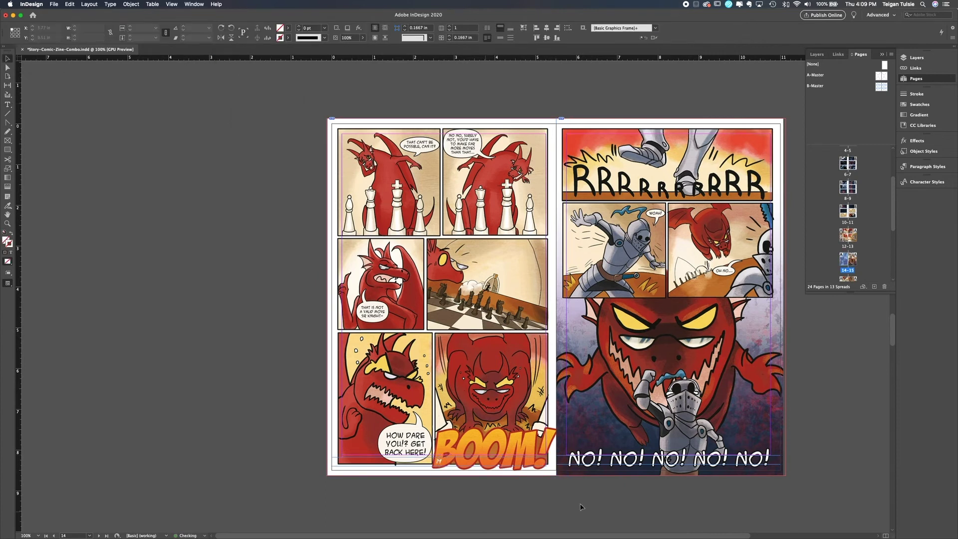
Color page 15's number white and narrow its frame from the spine side to 5.32 in wide at X 5.68 in
double_click(672, 458)
click(303, 28)
key(Escape)
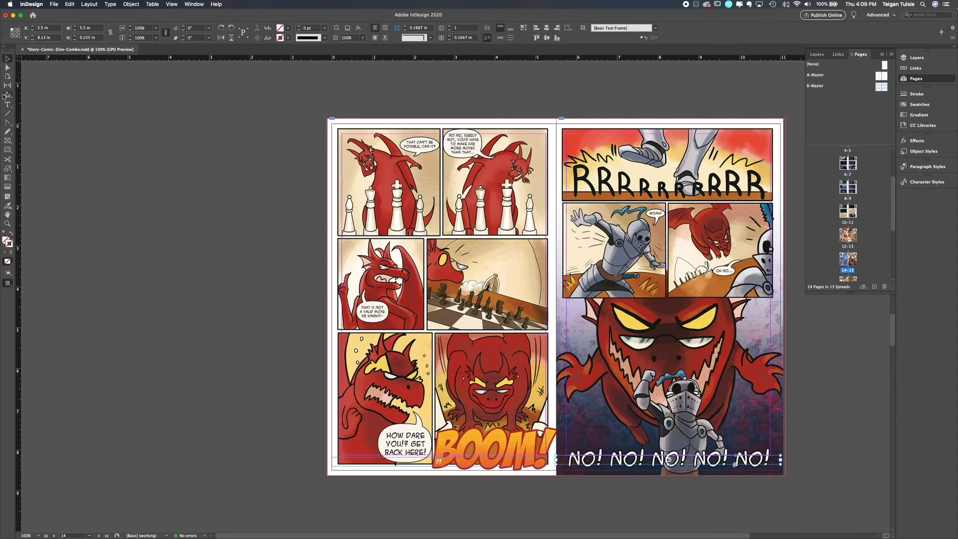
drag(554, 452, 563, 455)
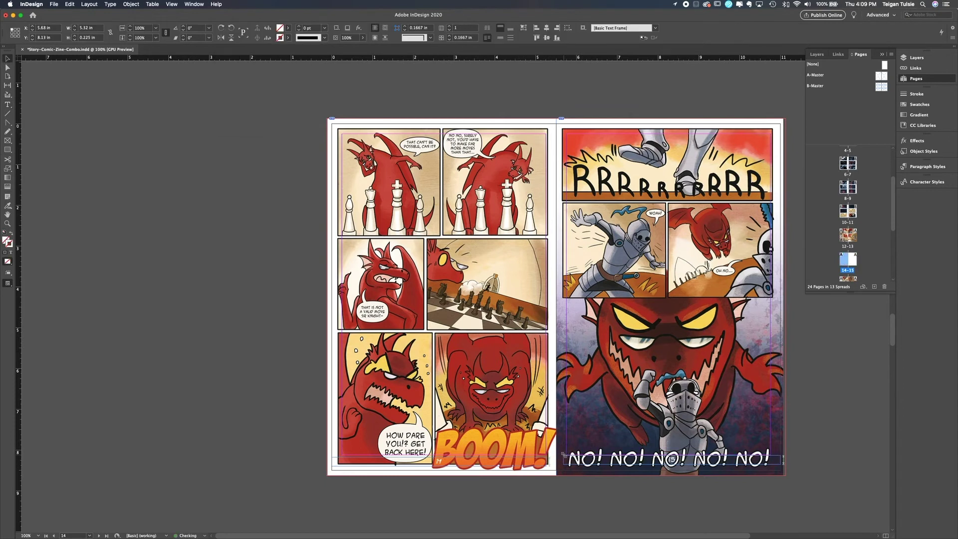
Go to the pages 16–17 spread and narrow page 16's number frame slightly from its spine side to 5.4 in wide
click(752, 526)
key(w)
scroll(844, 227, down, 5)
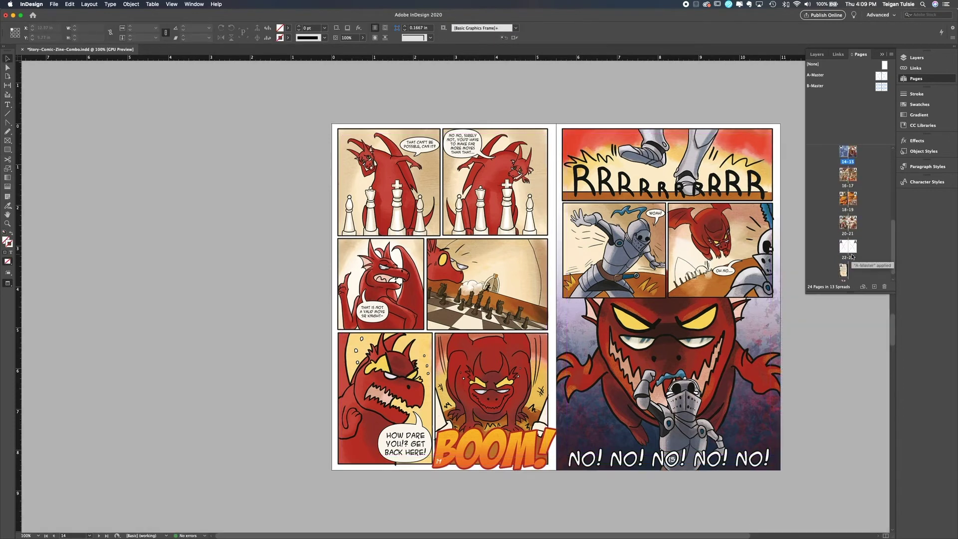
double_click(844, 175)
click(539, 459)
drag(556, 455, 551, 455)
click(537, 493)
Change the text color of page 17's number to white
double_click(668, 457)
click(303, 28)
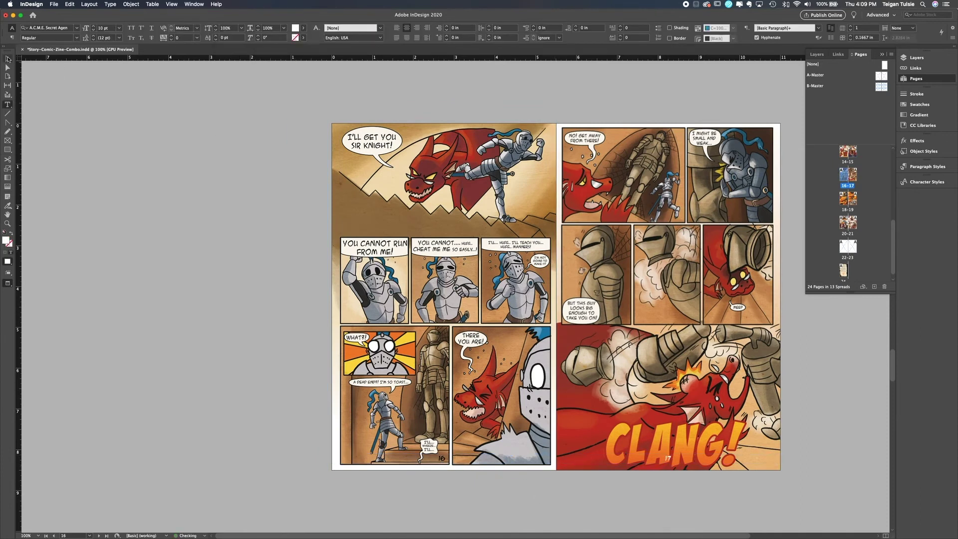
click(241, 67)
key(Escape)
click(824, 449)
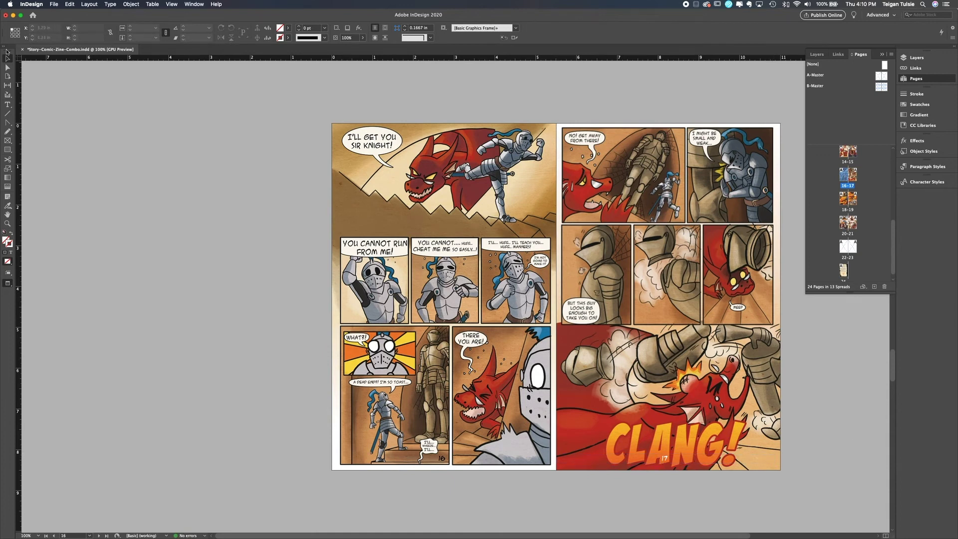
Shift page 17's number to the outer corner, right of the CLANG! lettering, and shrink its frame to about 0.7 in wide within the page
drag(667, 460, 769, 461)
click(804, 474)
key(w)
click(823, 460)
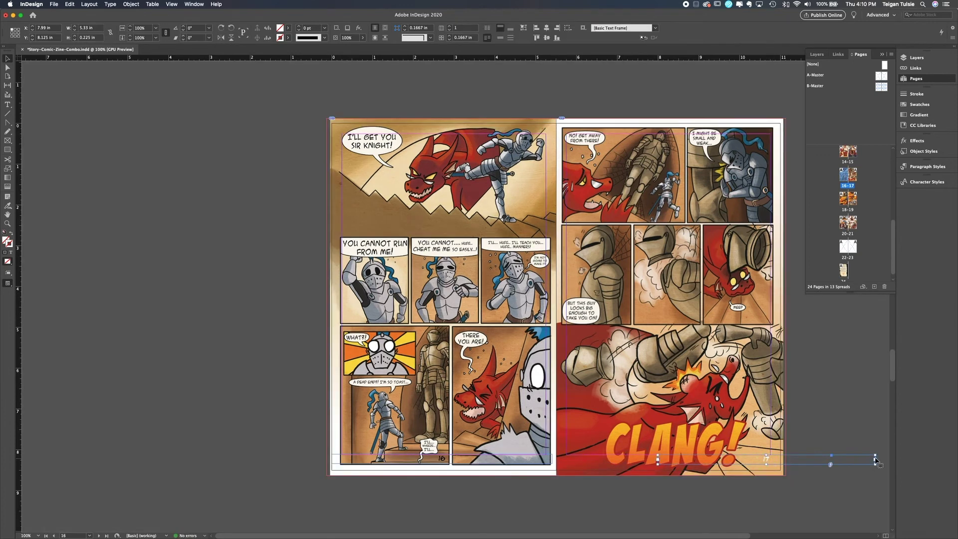
drag(876, 455, 781, 454)
drag(657, 455, 745, 454)
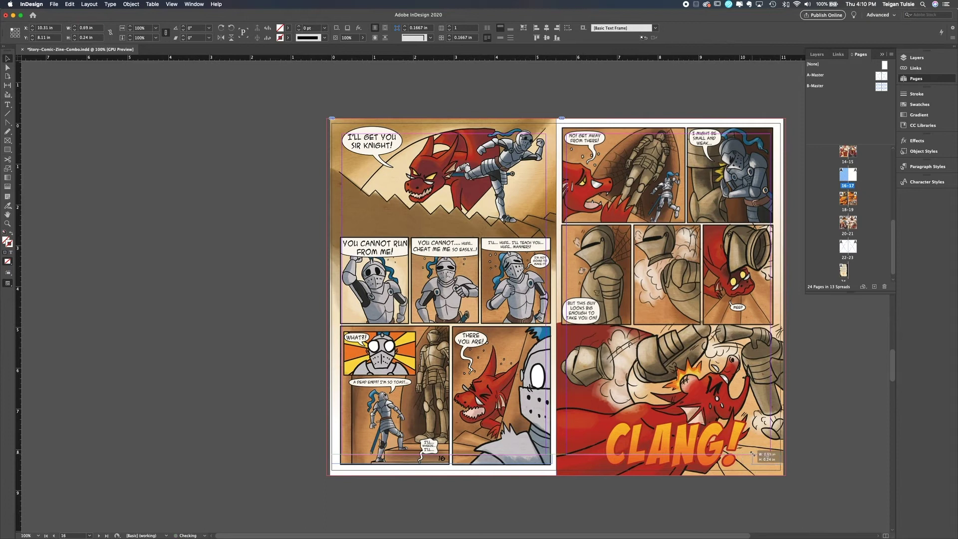
click(855, 456)
Move page 16's number to the page's lower outer corner and shrink its frame from the outer side
key(w)
drag(442, 460, 349, 464)
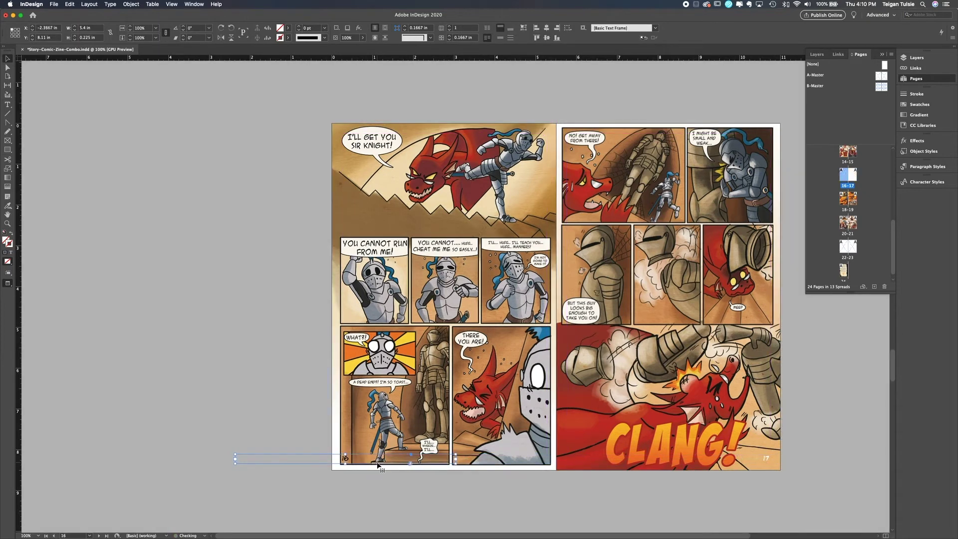
drag(243, 458, 357, 454)
click(402, 492)
Return to the pages 14–15 spread and change page 14's number color to black
key(alt+Page_Up)
click(439, 463)
double_click(439, 461)
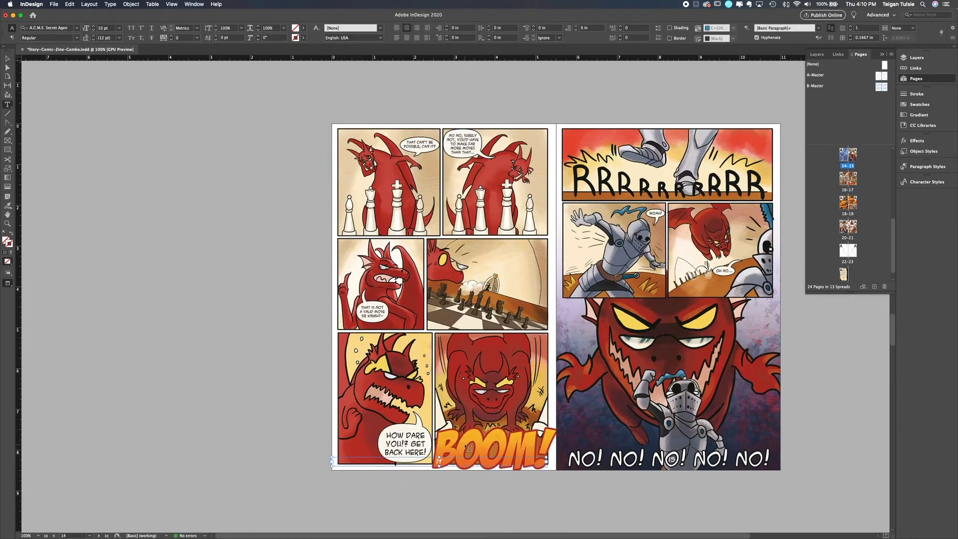
double_click(439, 461)
click(304, 28)
click(234, 67)
key(Escape)
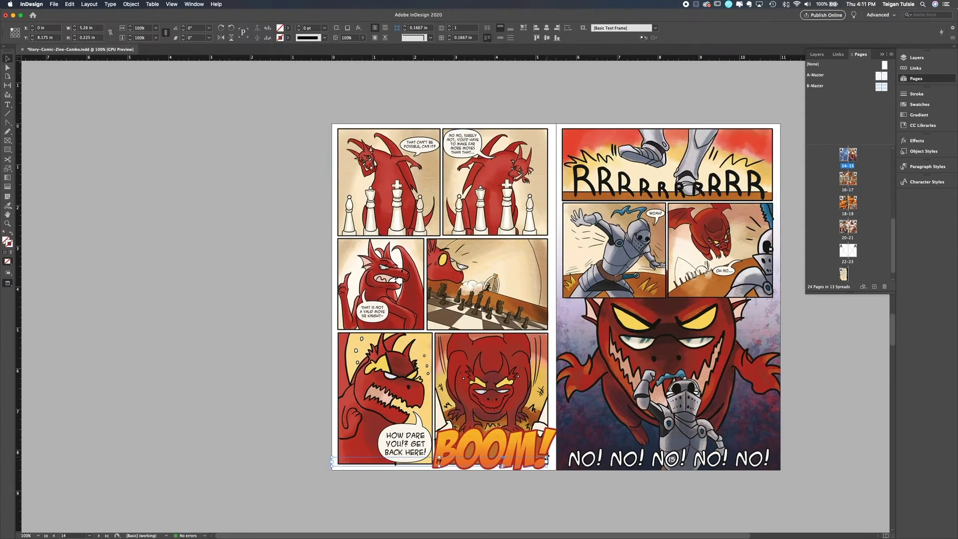
Narrow the number frames on pages 14 and 15 from their spine sides so both numbers sit in the outer corners
drag(547, 457, 358, 457)
click(685, 461)
drag(563, 455, 767, 456)
click(845, 459)
key(w)
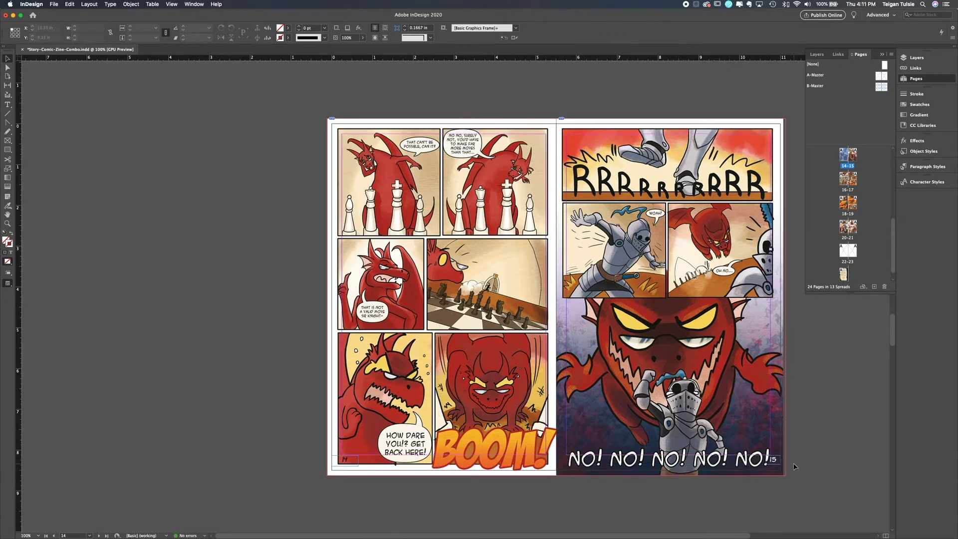
key(w)
On pages 12–13, override the master number frames and narrow them from the spine so the numbers sit in the outer corners
scroll(848, 198, up, 2)
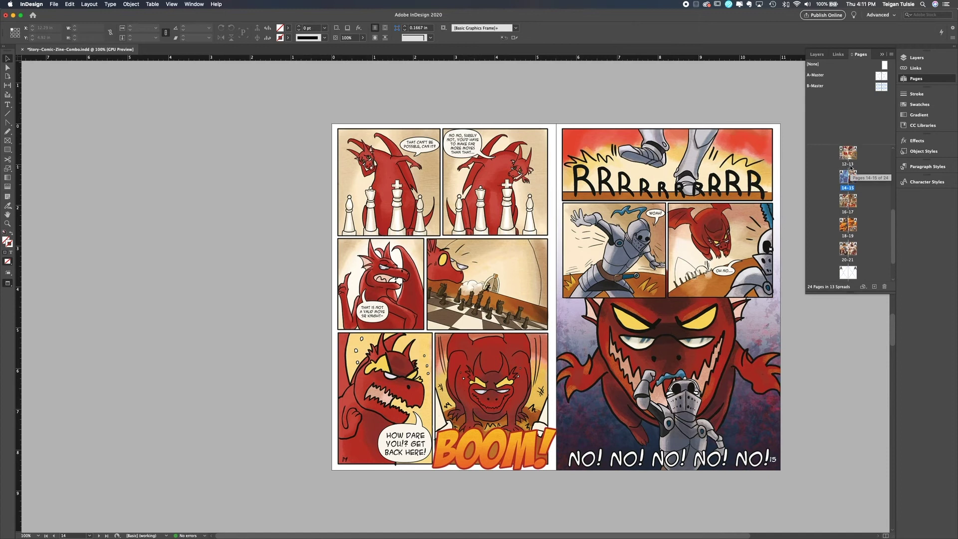
double_click(847, 157)
shift+super+click(668, 460)
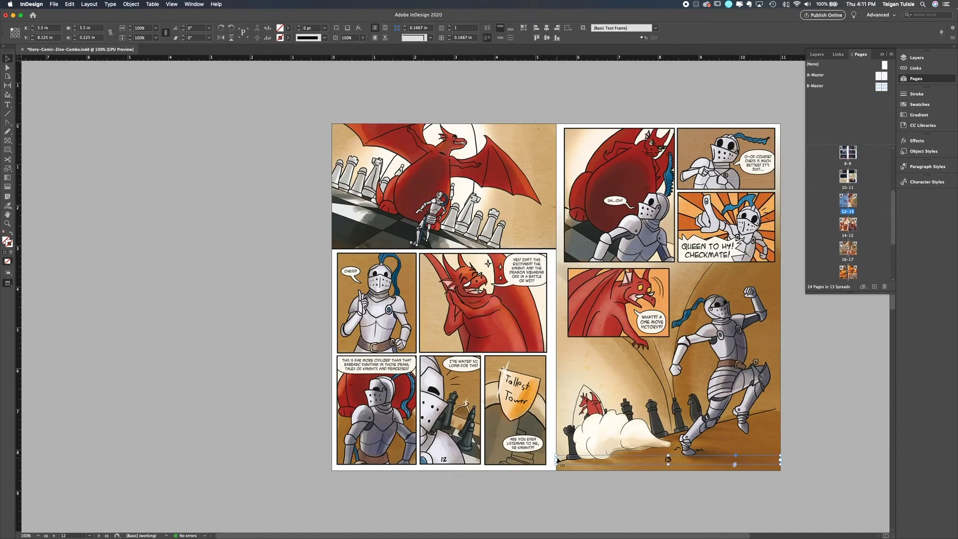
drag(556, 455, 754, 456)
key(w)
click(750, 457)
click(765, 459)
shift+super+click(543, 460)
drag(557, 456, 349, 458)
click(584, 488)
On pages 18–19, narrow both number frames from the spine so the numbers move to the outer corners
double_click(843, 273)
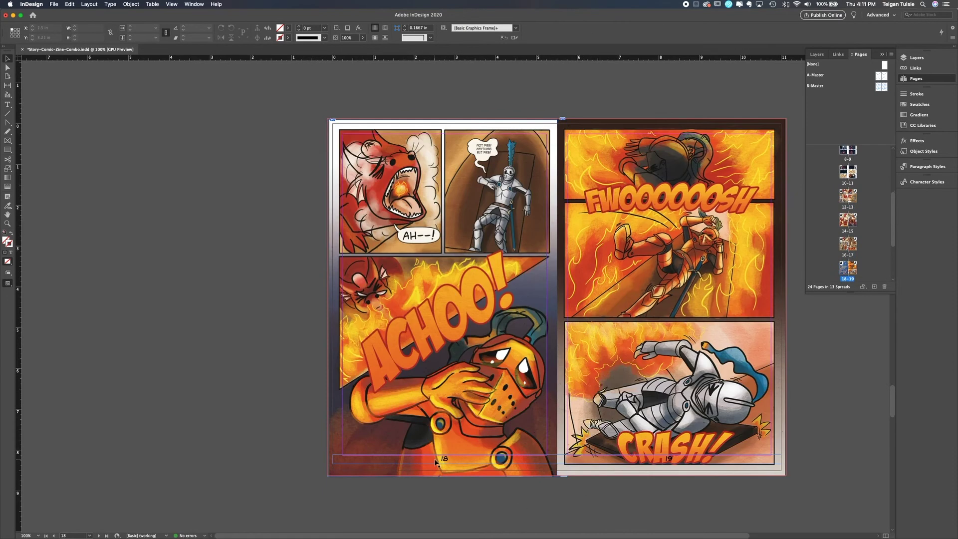
click(554, 458)
drag(555, 459, 356, 455)
click(558, 458)
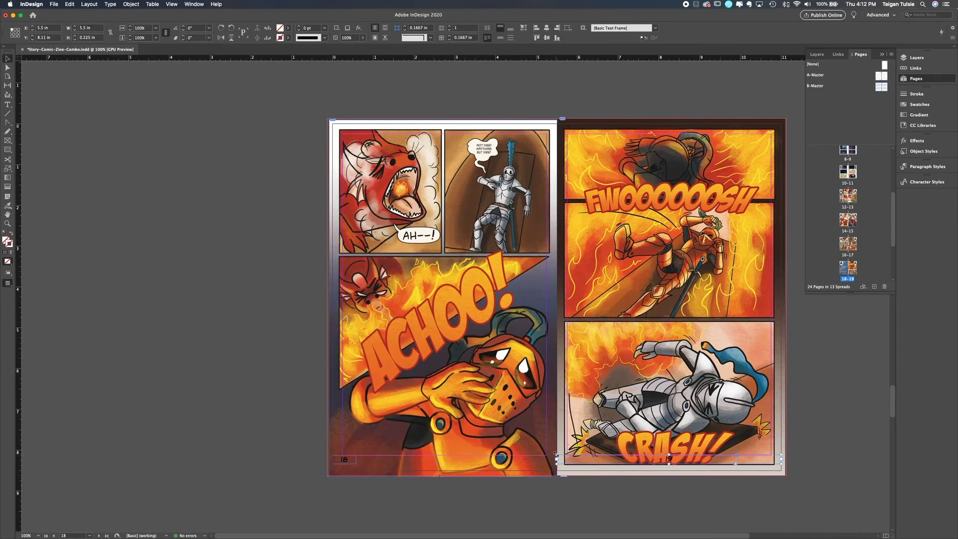
drag(556, 454, 756, 454)
click(825, 389)
On the pages 20–21 spread, narrow page 20's number frame from the spine so its number sits in the outer corner
scroll(844, 234, down, 3)
double_click(843, 228)
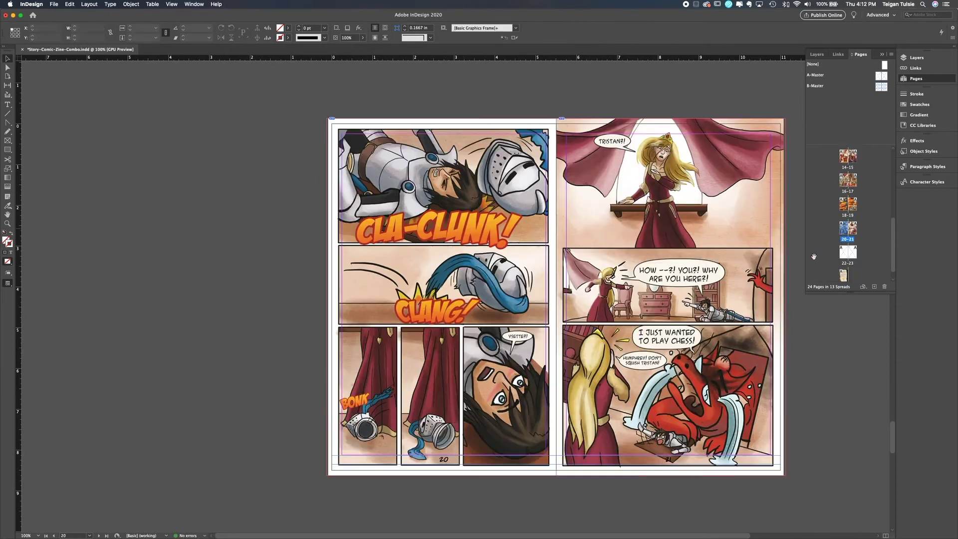
click(557, 456)
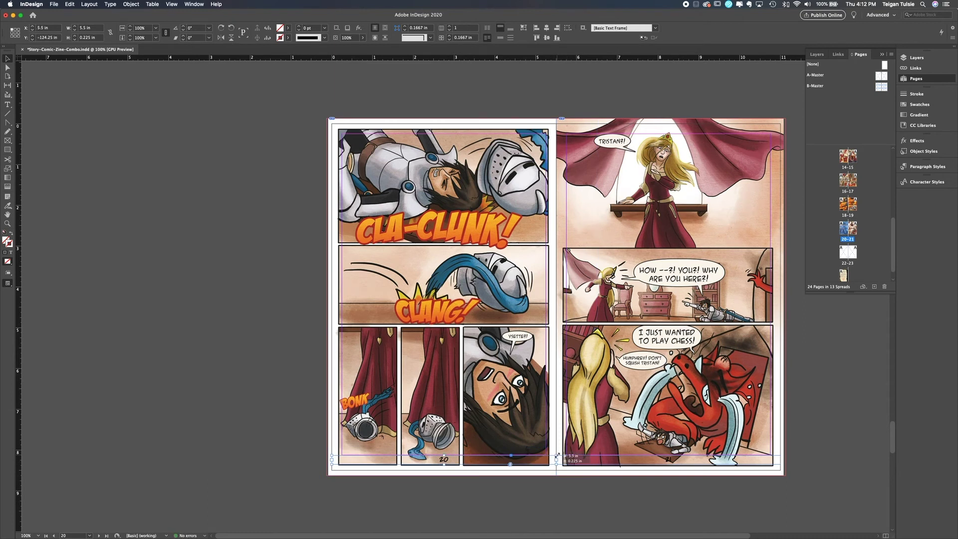
drag(557, 456, 363, 457)
Nudge the page 20 artwork two increments right and one increment down
click(490, 295)
key(Right)
key(Right)
key(Down)
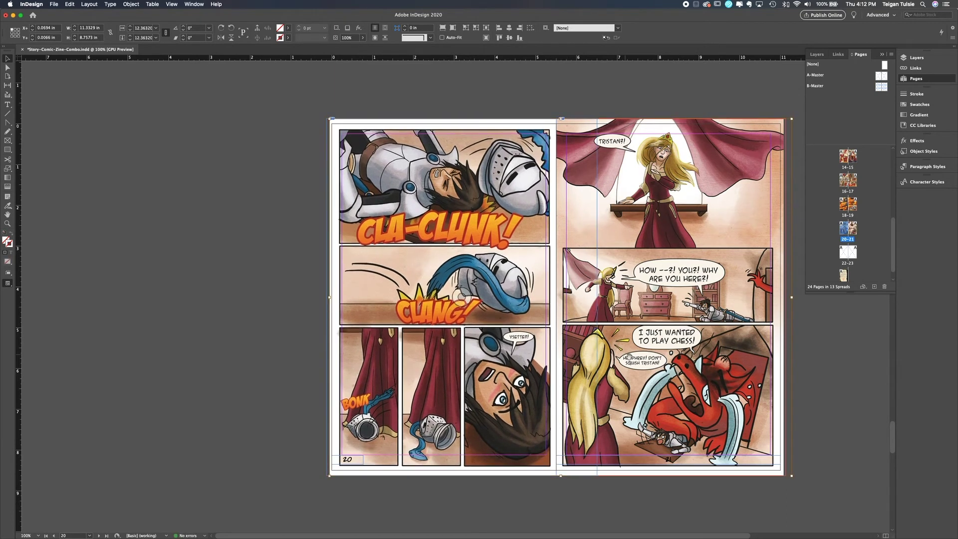
Narrow page 21's number frame from the spine to 1.03 in wide at X 9.97 in and save the document
click(553, 455)
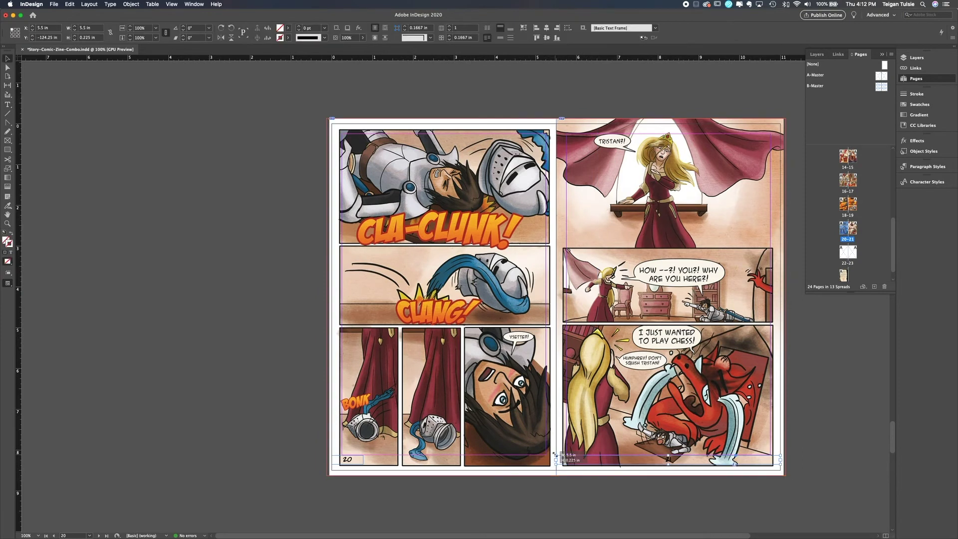
drag(555, 454, 738, 456)
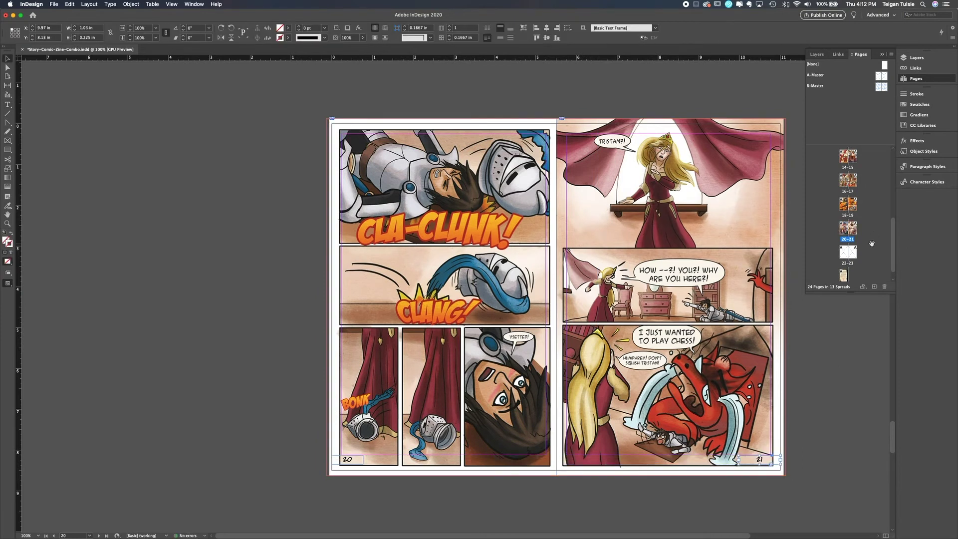
key(super+s)
On page 2, extend the placeholder text to read "WORDS THAT EXPLAIN THIS IS A DERPY OLD PROJECT GO HERE"
double_click(848, 252)
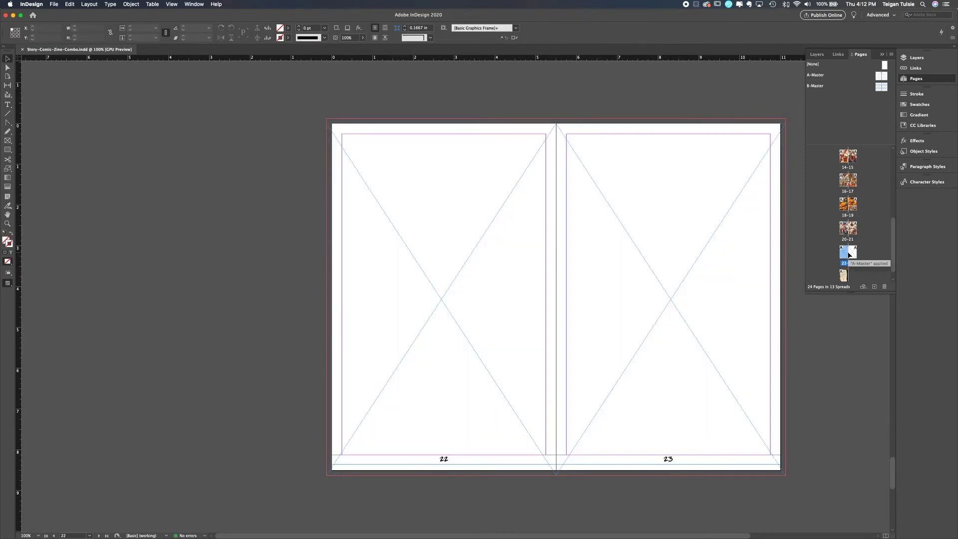
scroll(848, 224, up, 10)
double_click(848, 180)
double_click(466, 182)
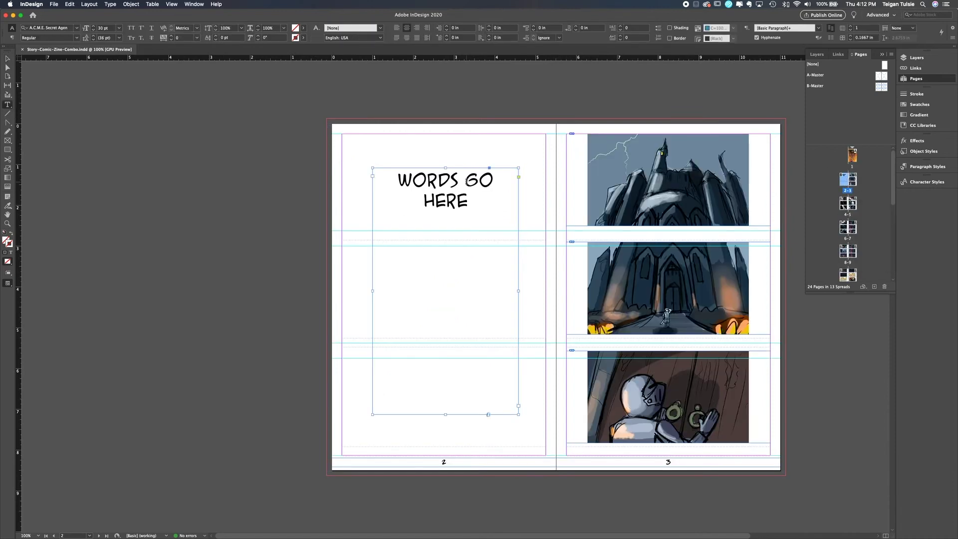
double_click(467, 182)
text(THAT EXPLAIN THIS IS A)
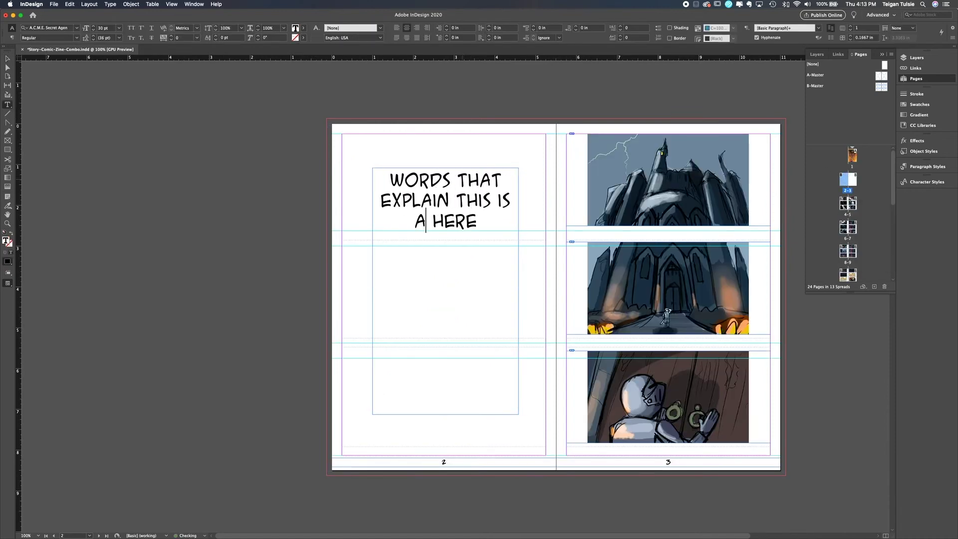
text(N)
key(BackSpace)
text(DERPY OLD PROJECT)
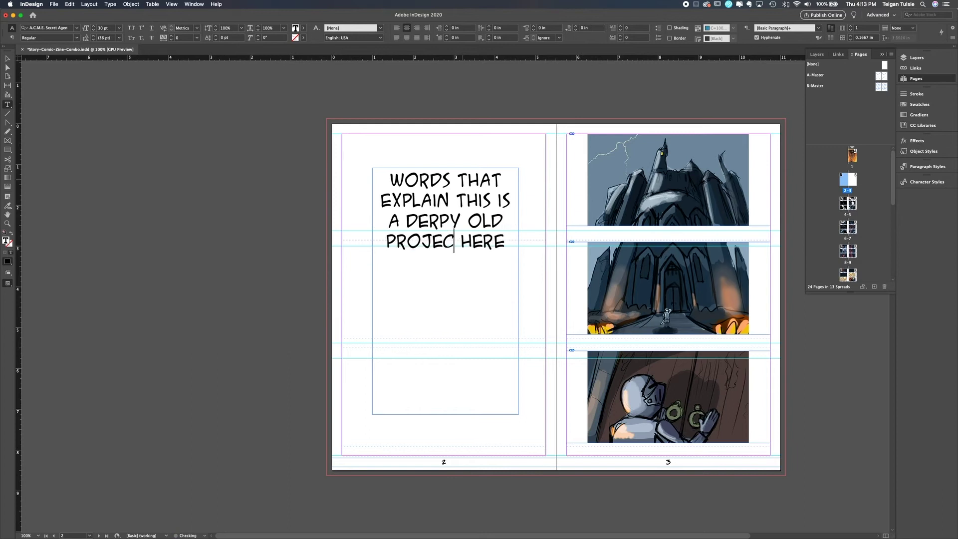
text( GO)
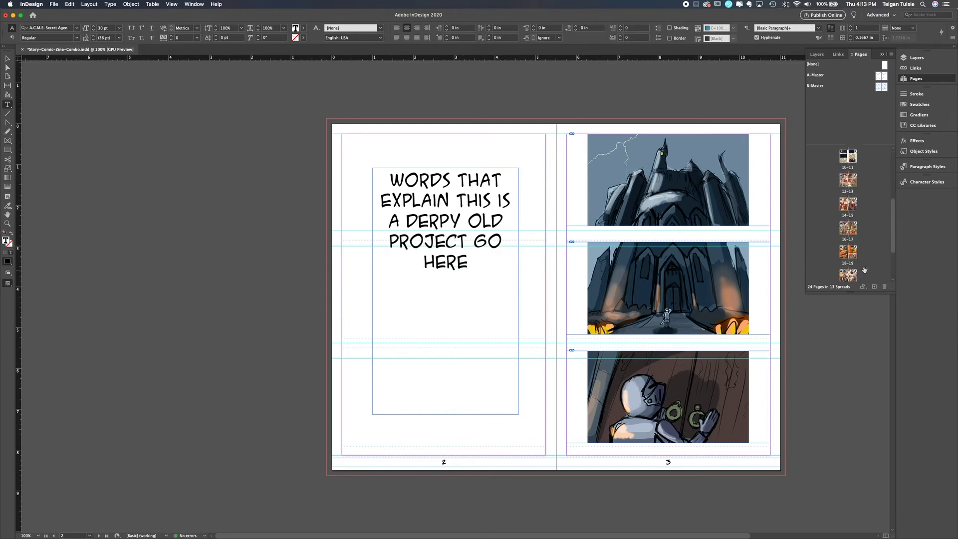
Go to pages 22–23, override page 22's master picture frame and resize it to the page margins
scroll(865, 270, down, 3)
double_click(848, 241)
key(v)
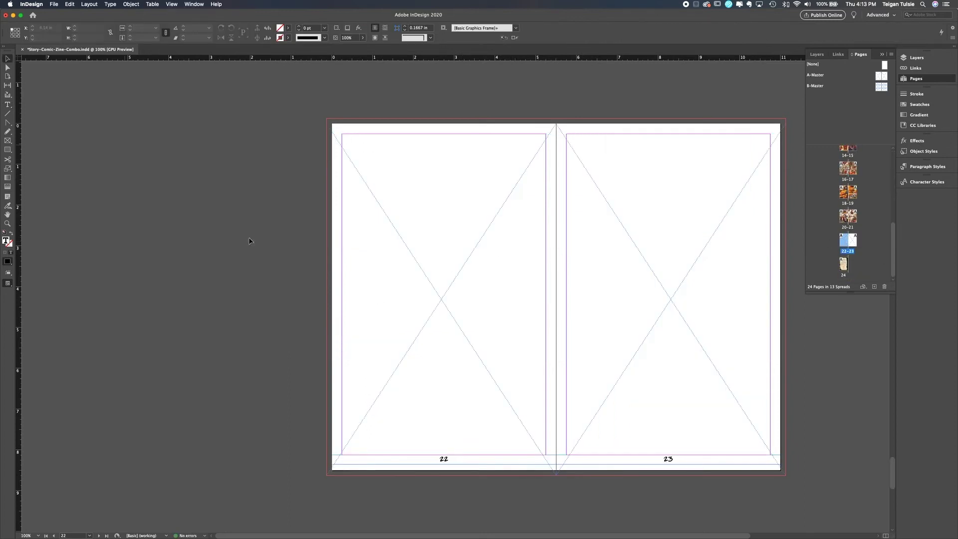
shift+super+click(346, 289)
drag(327, 300, 342, 298)
drag(449, 475, 449, 454)
drag(556, 289, 546, 290)
drag(443, 123, 444, 134)
Override page 23's master picture frame and resize all four sides to the page margins
shift+super+click(609, 196)
drag(671, 123, 671, 134)
drag(556, 299, 566, 299)
drag(670, 475, 671, 454)
drag(785, 322, 770, 322)
Delete page 22's frame and draw a new text frame filling the page margins
key(t)
click(439, 259)
click(8, 58)
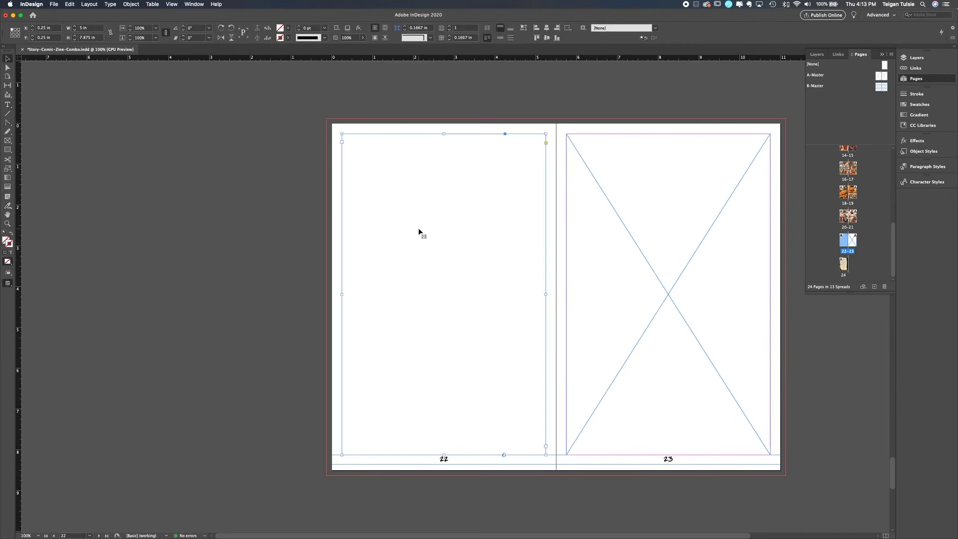
key(Delete)
click(8, 105)
drag(342, 134, 546, 454)
Enter the heading "THAT'S IT FOLKS!" on page 22, centered at 48 pt
text(THAT'S IT FOLKS!)
triple_click(394, 142)
click(407, 28)
click(119, 28)
click(108, 129)
Add 12 pt text below the heading: "THEN THIS BECAME CALASMERE. WANT UPDATES ON THAT? YOU CAN FIND OUT MORE BY FOLLOWING MY SOCIAL MEDIA"
click(512, 187)
click(119, 28)
click(107, 87)
text(THEN THIS BECAME CALASMERE)
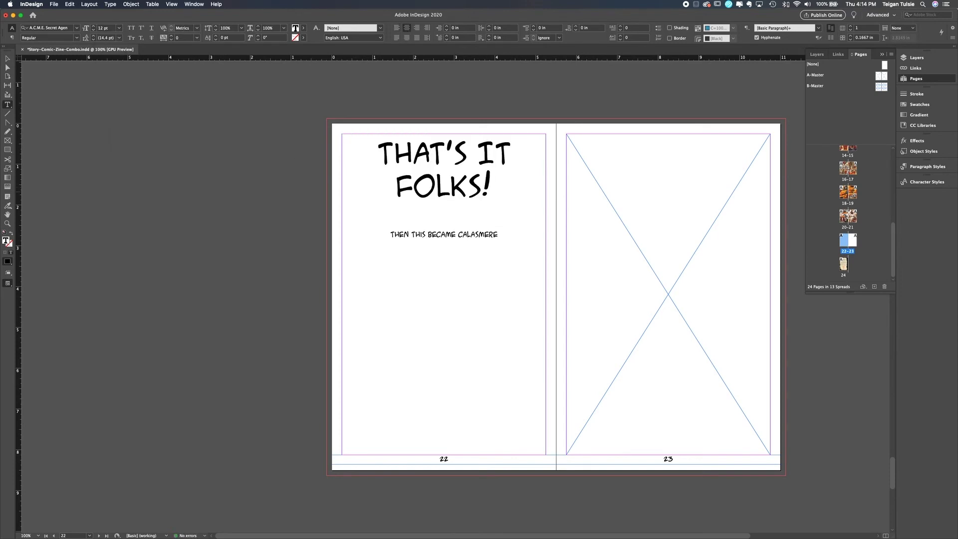
text(. WANT UP)
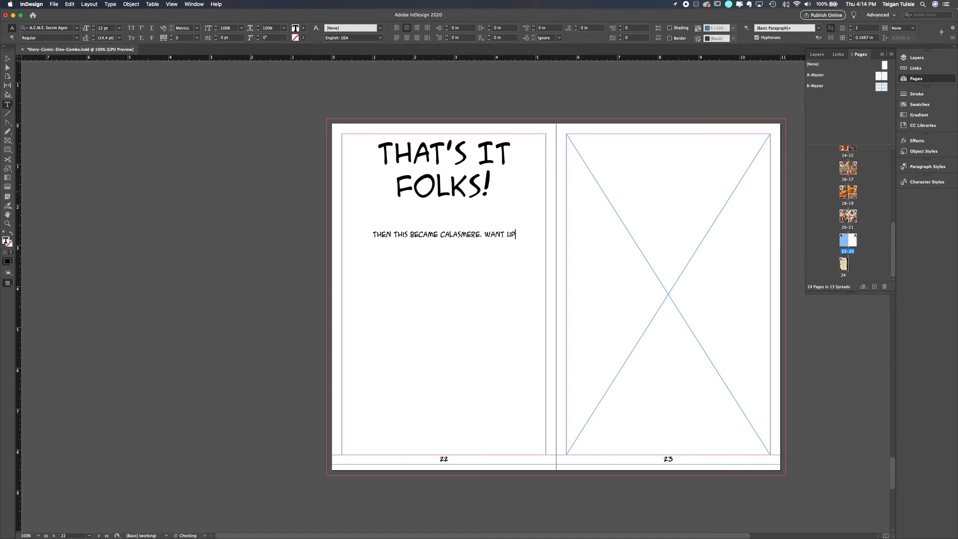
text(DATES ON THAT? YOU CAN FIND OUT MORE BY FOLLOWING MY SOCIA)
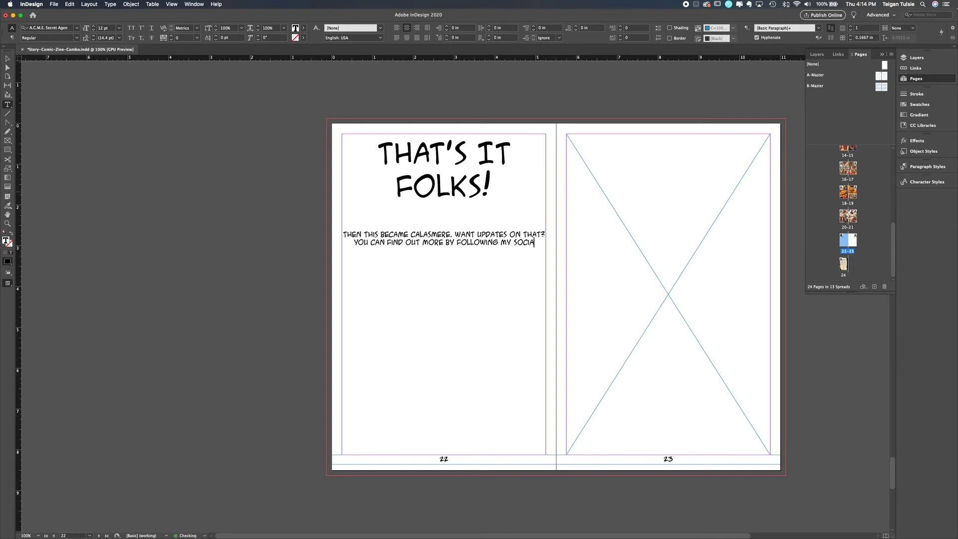
text(L MEDIA)
Set the paragraph's leading to 24 pt with hyphenation off and add the line "(SOCIAL MEDIA STUFF HERE)" below it
triple_click(452, 256)
click(94, 26)
click(94, 30)
click(93, 36)
click(93, 36)
click(756, 37)
click(486, 263)
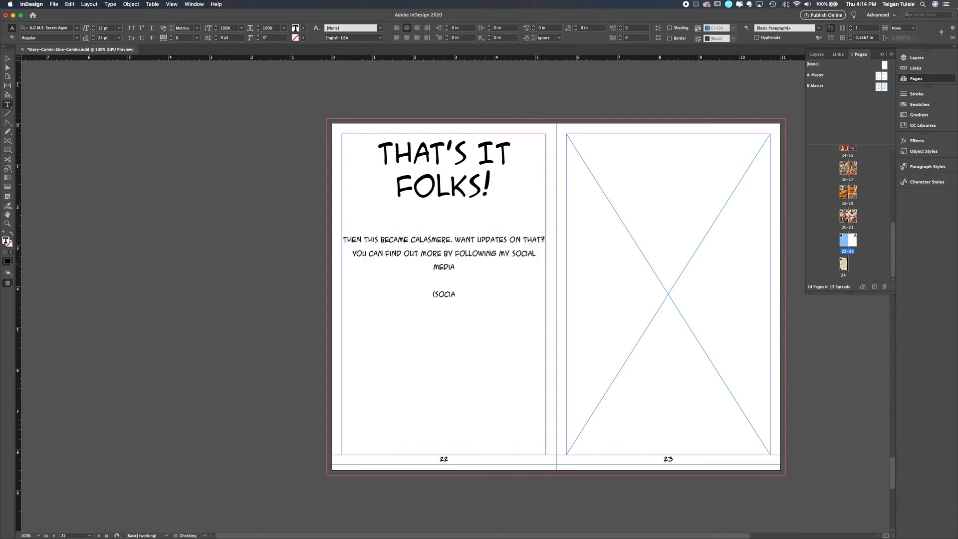
text((SOCIAL MEDIA STUFF HERE))
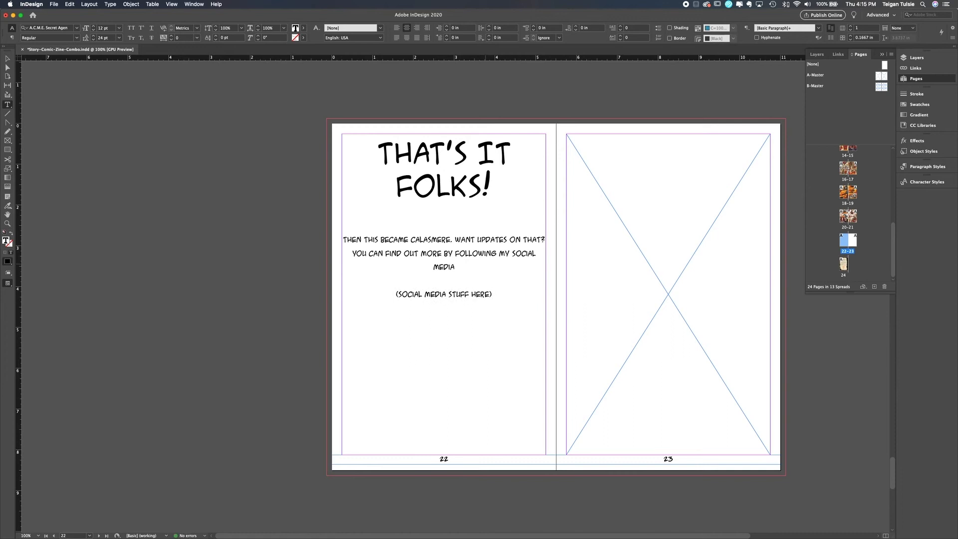
Delete page 23's picture frame and place a copy of page 22's text frame there
click(675, 294)
key(Escape)
key(Delete)
drag(456, 254, 682, 255)
Replace the copied text on page 23 with "THERE WILL BE PICTURES HERE... I THINK"
double_click(681, 255)
key(super+a)
text(THERE WILL BE PICTURERS HERE... I THINK)
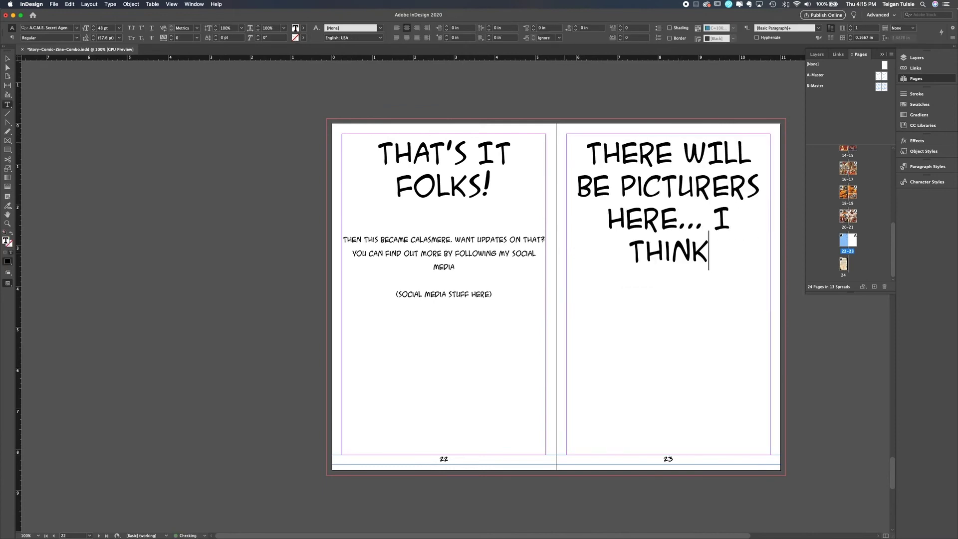
key(Delete)
click(7, 59)
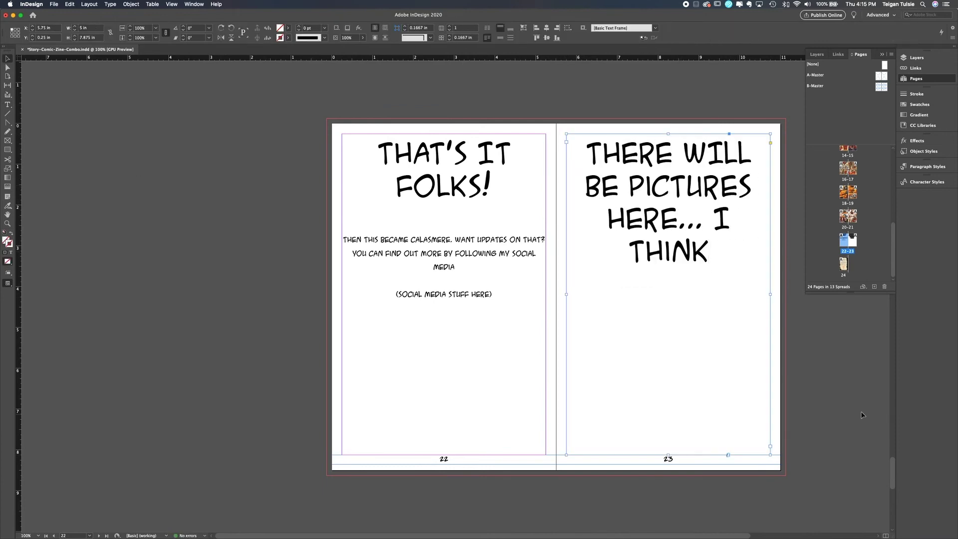
Set up a print of pages 2-3 as spreads on US Letter paper in landscape orientation
double_click(845, 263)
scroll(851, 181, up, 10)
double_click(845, 182)
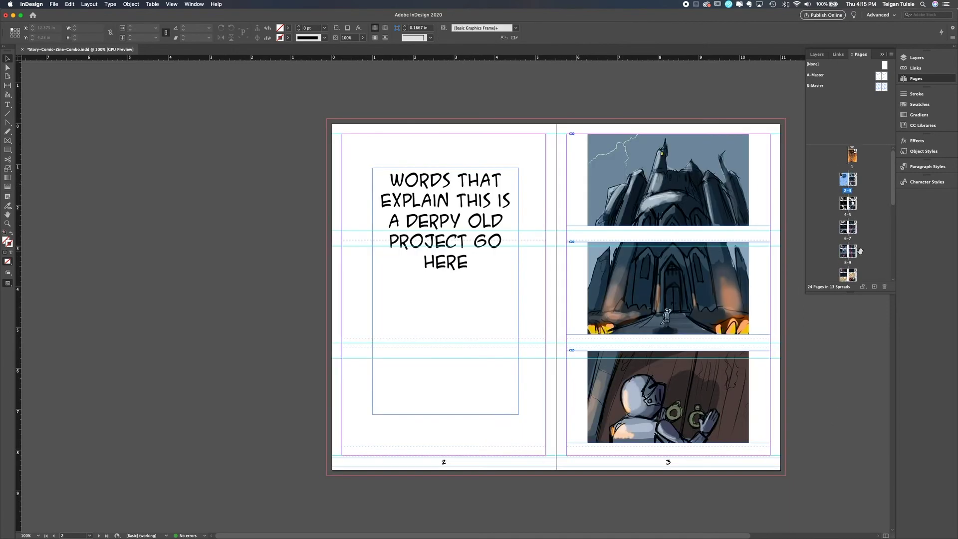
click(54, 4)
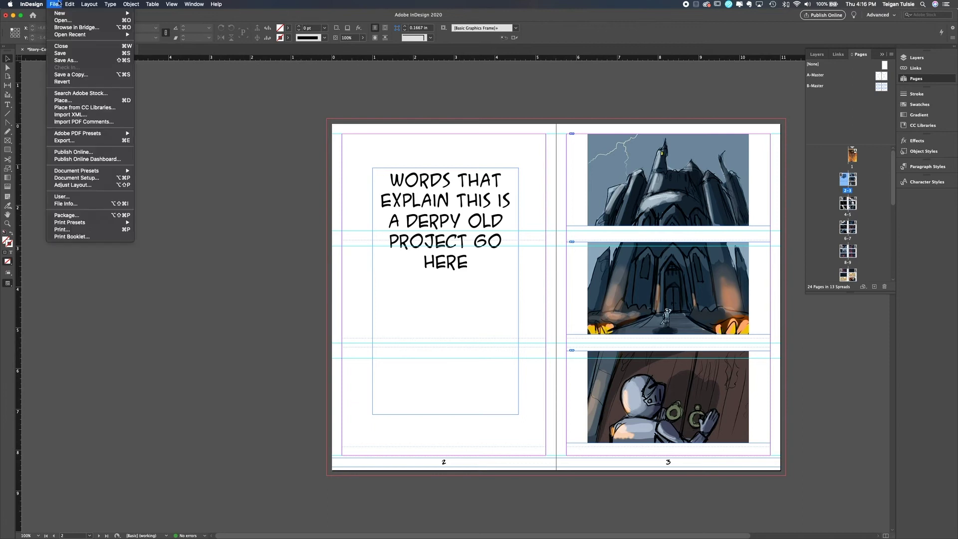
click(100, 231)
click(474, 250)
click(396, 372)
click(547, 285)
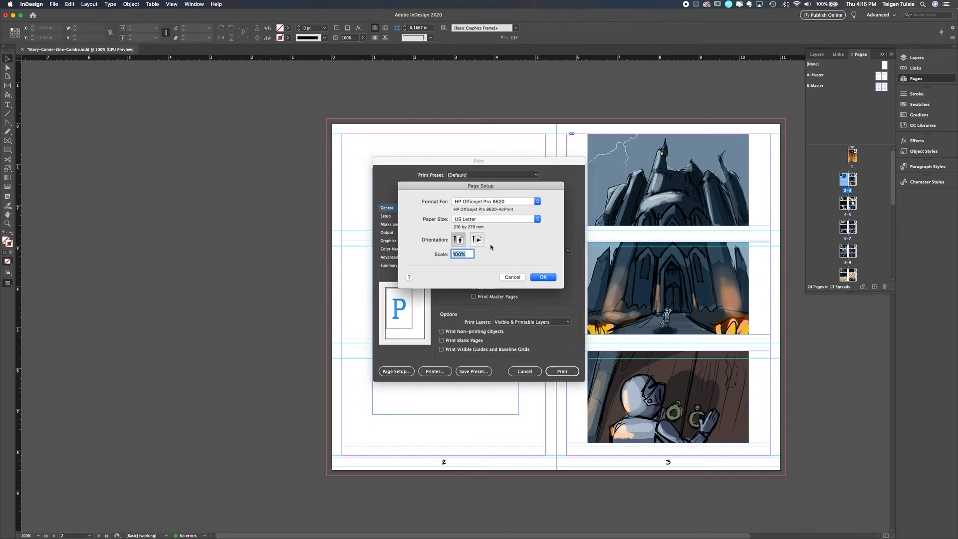
click(478, 241)
key(Return)
click(475, 287)
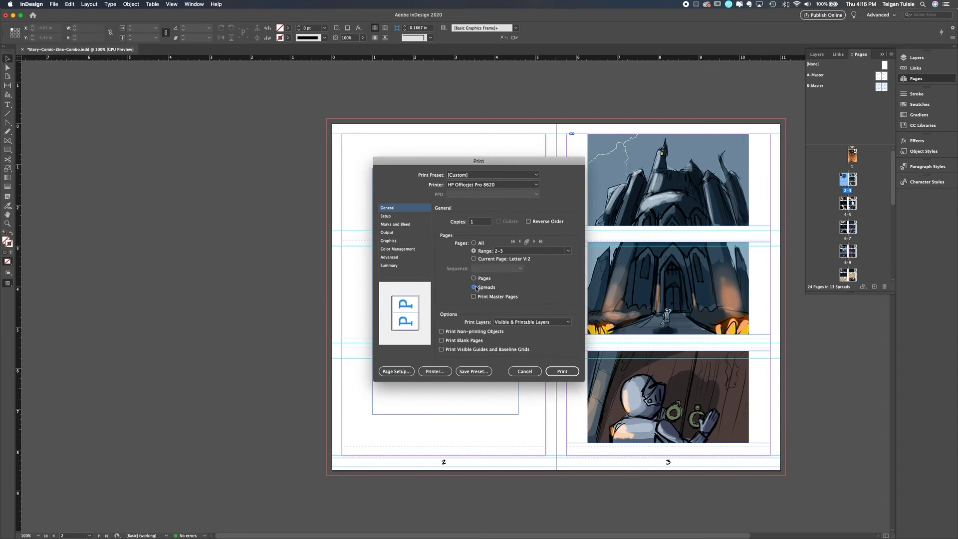
Leave the document bleed settings off with 0 in bleed and print the spread
click(402, 225)
click(442, 292)
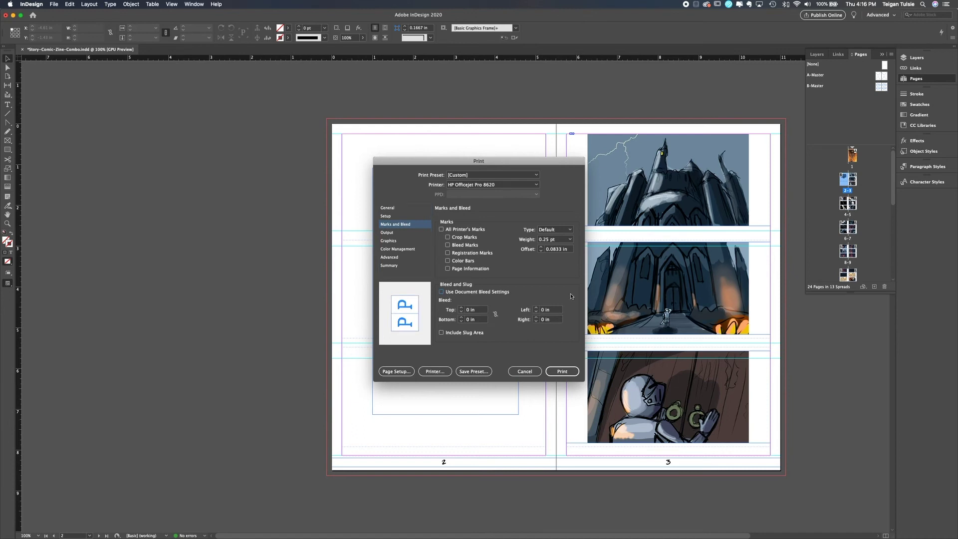
click(564, 372)
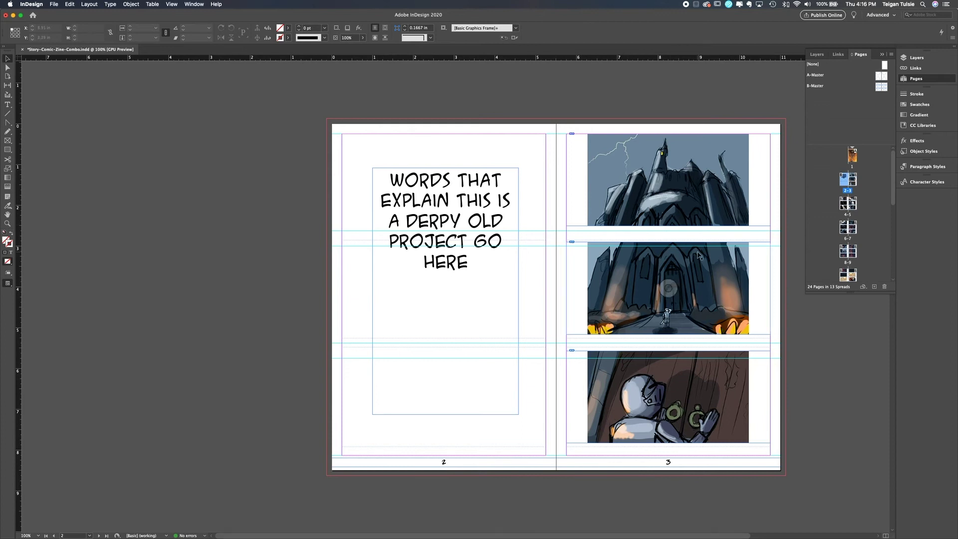
Switch to Finder, open K+P_Storyboard_Compilation_Words.jpg from the Story Final Panels folder to read the dialogue, and return to the layout
click(253, 523)
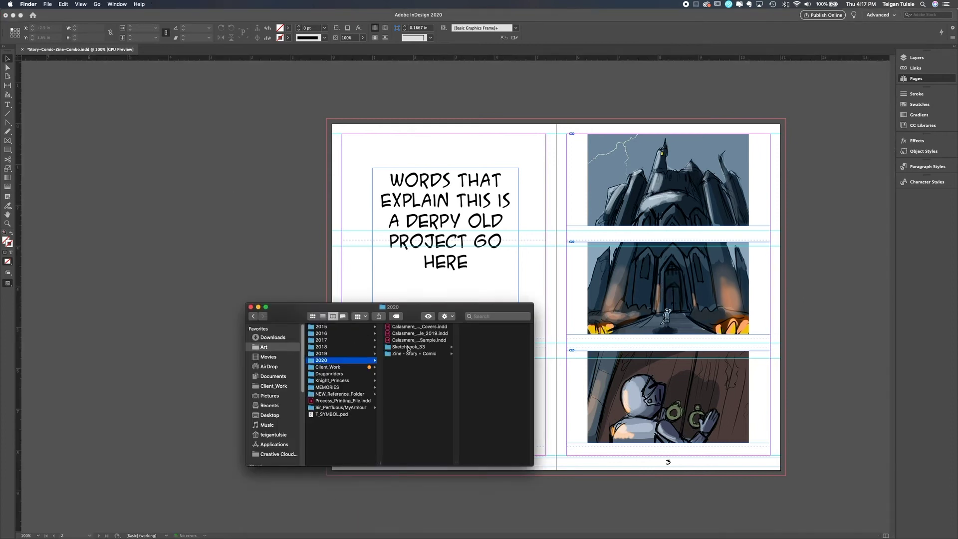
click(491, 333)
click(491, 340)
double_click(505, 327)
click(793, 285)
Unlock the master text frame beneath page 3's first panel and enter "WELL THIS IS FORBODING..."
key(super+equal)
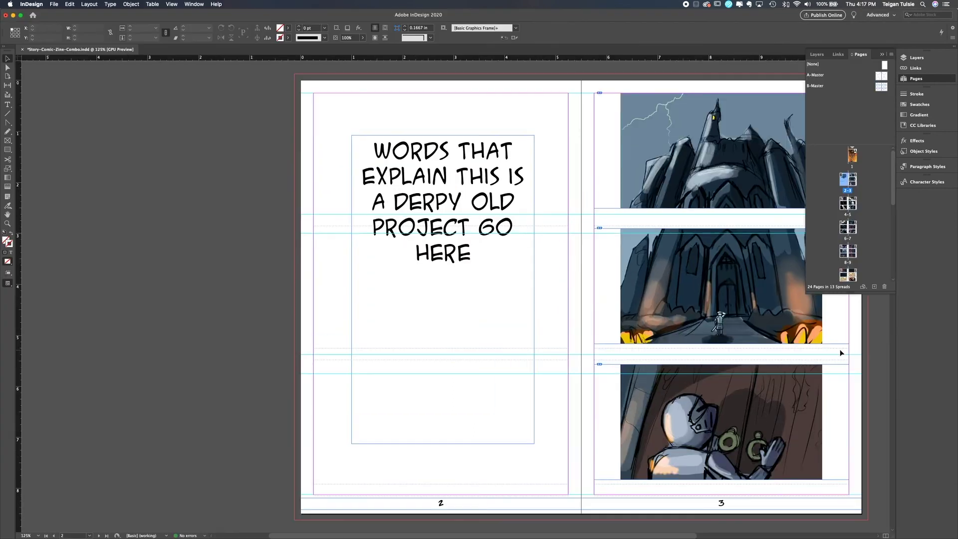
scroll(725, 479, right, 5)
key(t)
shift+super+click(449, 221)
click(449, 221)
text(WELL THIS IS FORBODING...)
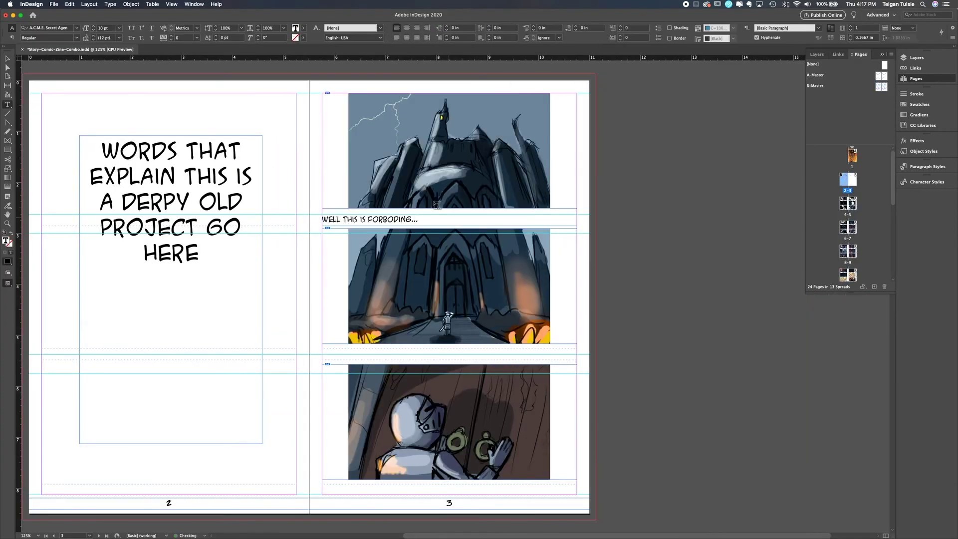
Replace the caption under page 3's first panel with "KRA-KOOM!" and centre it
key(super+a)
text(KRA-KOOM!)
key(super+a)
key(super+shift+c)
Unlock the text frame beneath page 3's second panel and caption it "WELL THIS IS FORBODING..."
double_click(880, 86)
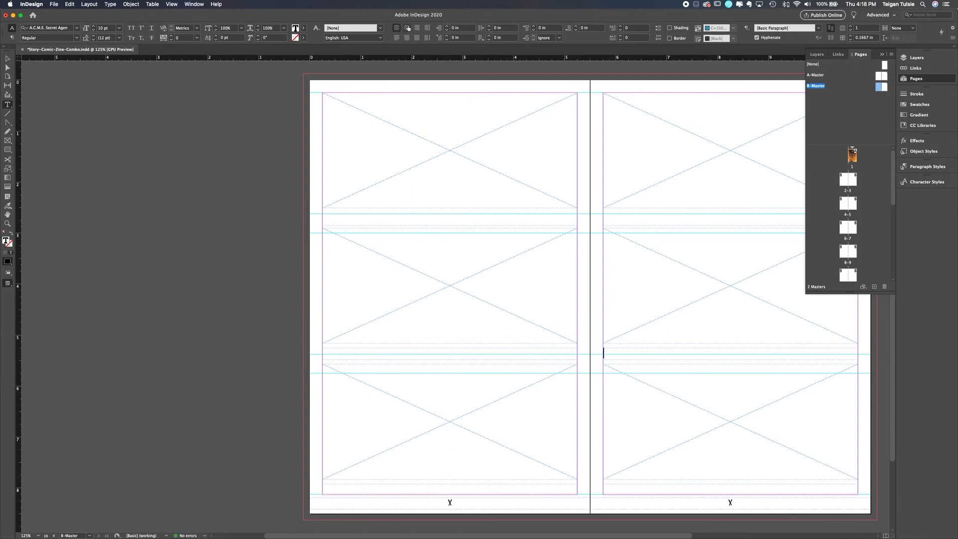
double_click(849, 185)
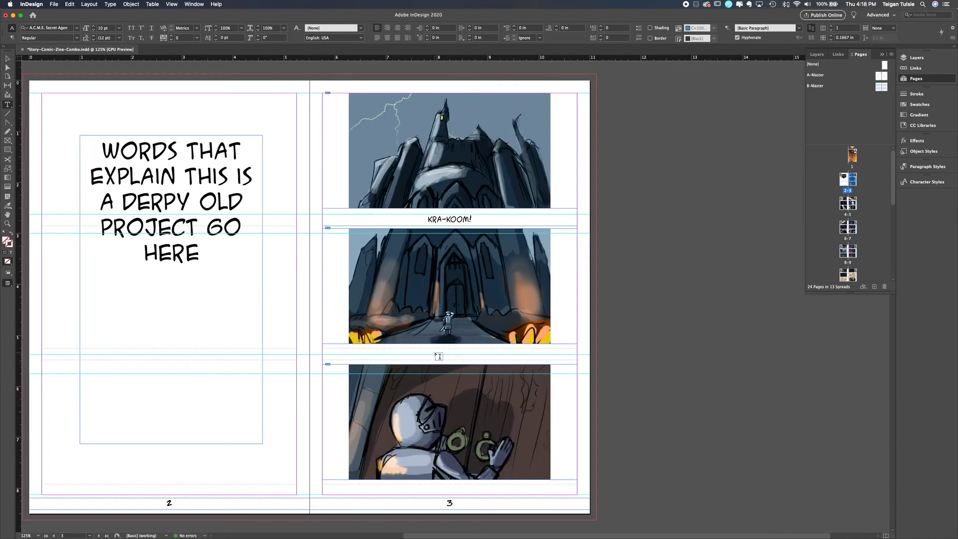
shift+super+click(439, 356)
key(shift+w)
key(Escape)
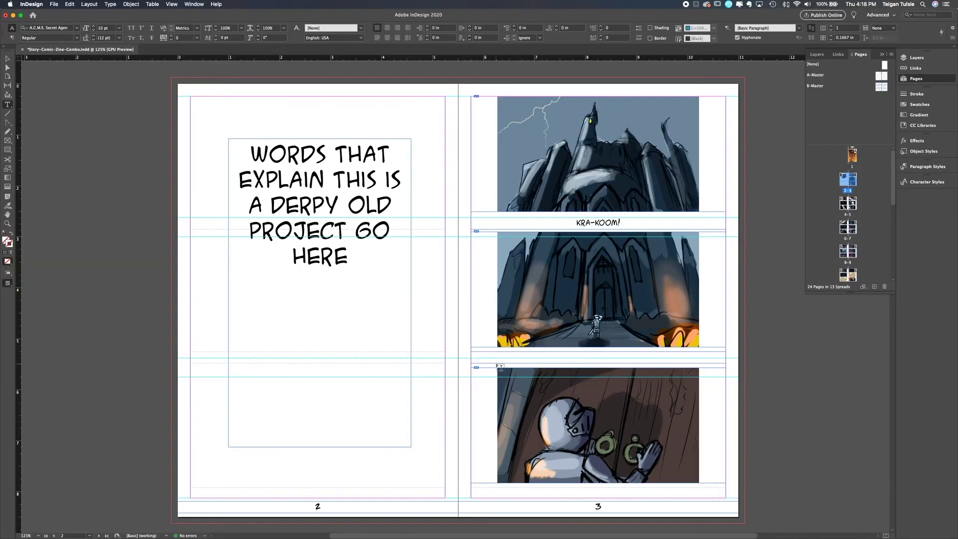
click(549, 358)
text(WELL THIS IS FORBODING...)
Add the caption "CREEAAAAAAK!!" under page 4's middle panel and copy it beneath the bottom panel
click(263, 526)
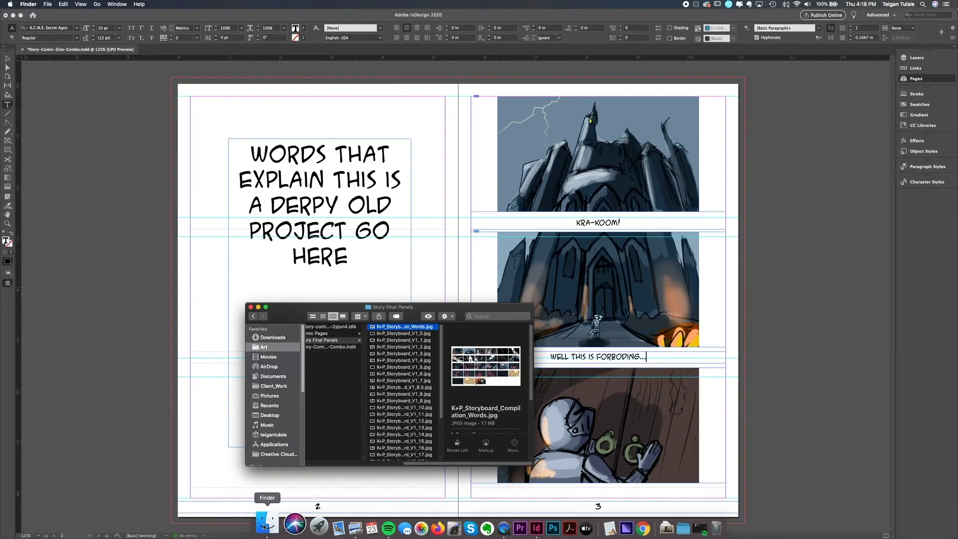
click(725, 413)
double_click(843, 204)
key(v)
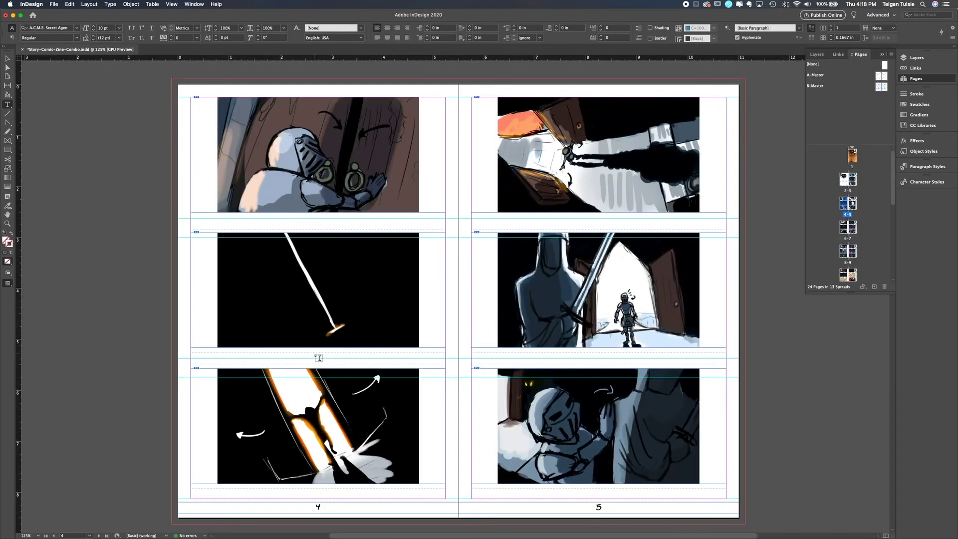
click(315, 359)
click(8, 104)
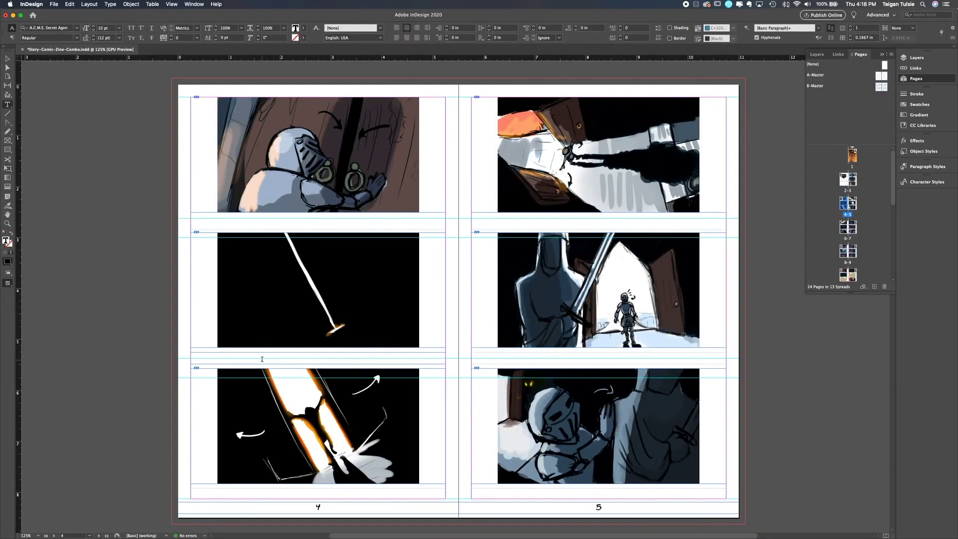
text(!!)
triple_click(271, 357)
click(329, 493)
key(super+v)
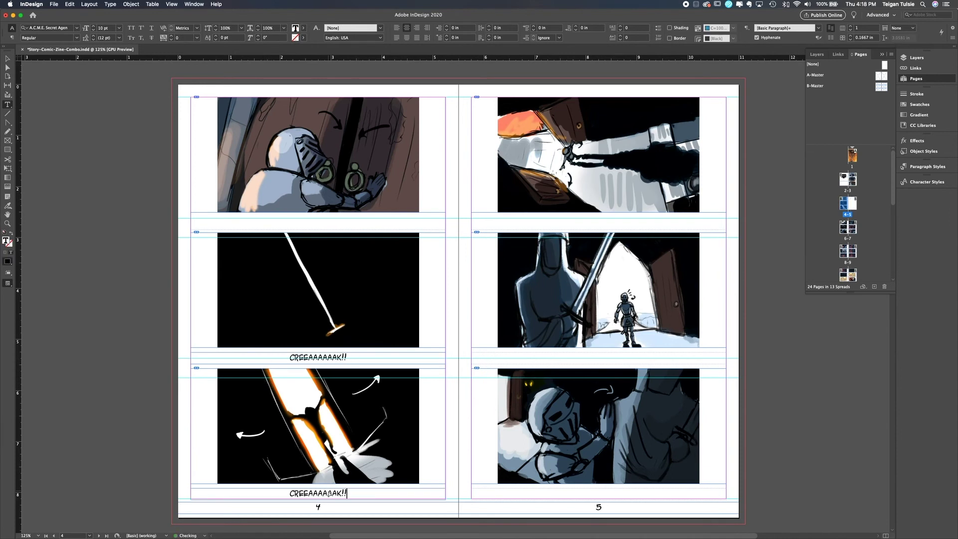
Delete the caption under page 4's middle panel and check the spread in preview mode
triple_click(344, 359)
key(BackSpace)
click(8, 58)
click(41, 107)
key(w)
key(w)
mouse_move(241, 536)
Check the storyboard wording and caption page 5's bottom panel "INTERESTING DECOR..."
click(331, 528)
key(super+Tab)
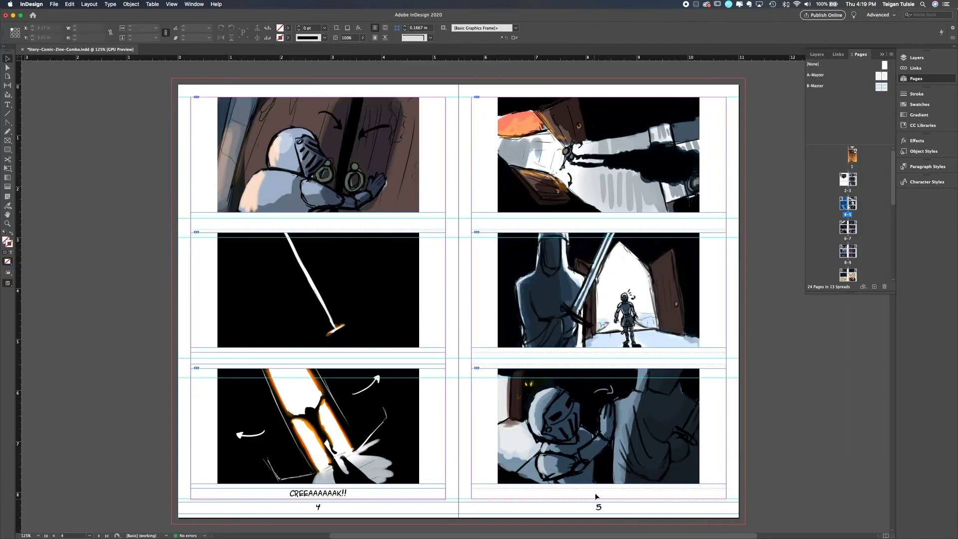
double_click(598, 494)
text(INTERESTING DECOR...)
Reduce the captions under the bottom panels of pages 4 and 5 to 8 pt
triple_click(536, 494)
click(93, 29)
click(93, 26)
click(94, 30)
click(93, 30)
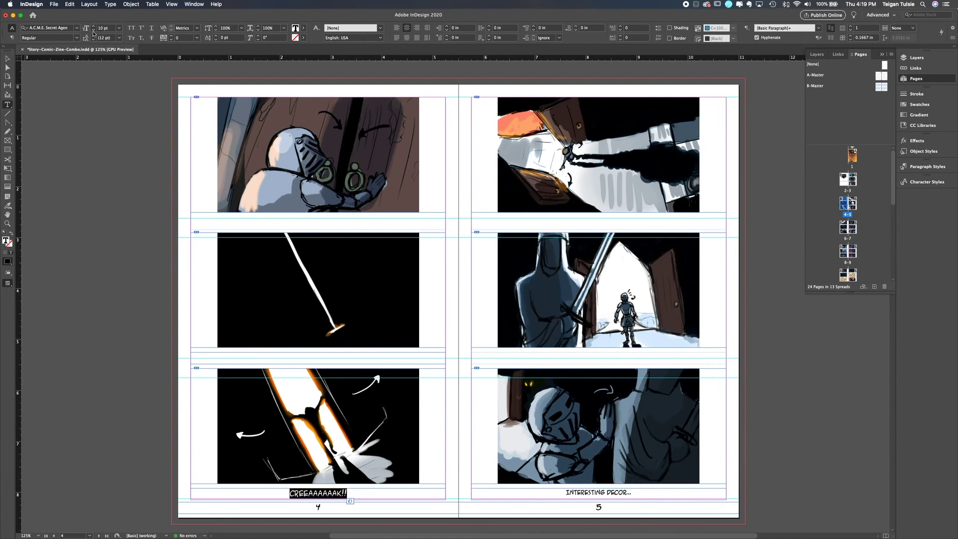
click(93, 30)
click(93, 30)
Reduce both captions on page 3 to 8 pt
double_click(853, 180)
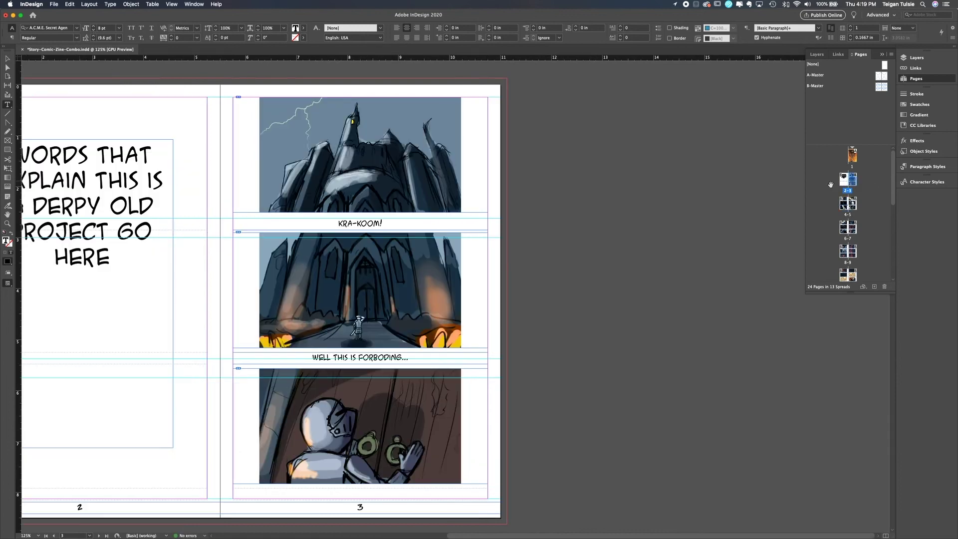
triple_click(361, 223)
click(94, 30)
click(93, 30)
triple_click(414, 358)
key(super+shift+comma)
key(super+shift+comma)
Print the spread of pages 4-5 using the page range option
key(alt+Page_Down)
drag(816, 536, 716, 536)
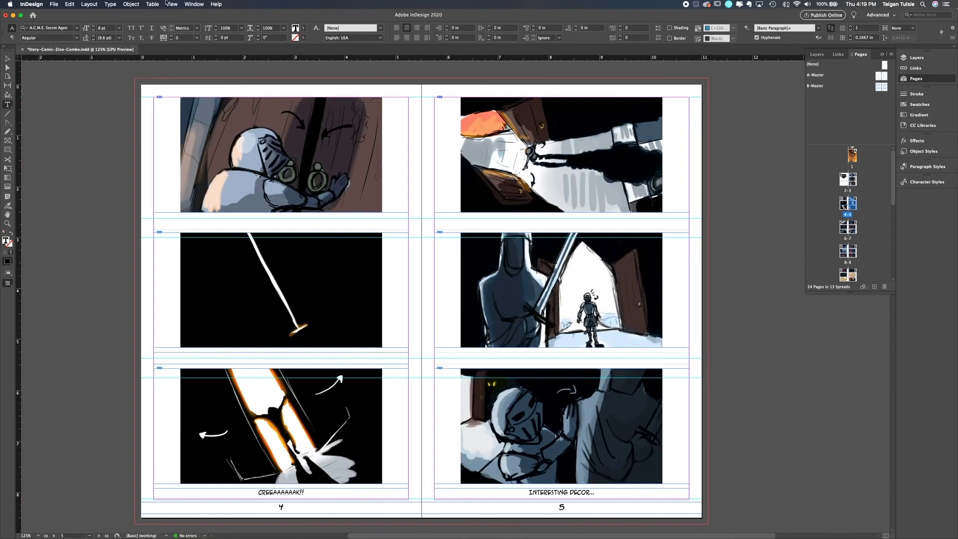
click(54, 5)
click(60, 230)
click(473, 251)
click(561, 371)
double_click(852, 184)
double_click(848, 230)
double_click(852, 204)
click(7, 58)
click(91, 138)
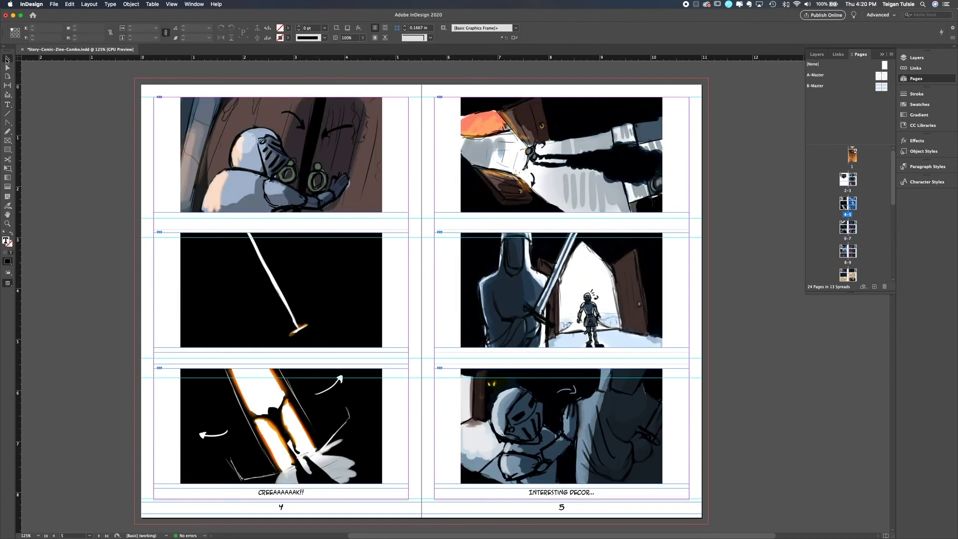
Check the storyboard wording and caption page 6's top panel "I HOPE THAT DRAGON IS SLEEPING..." at 8 pt
double_click(843, 228)
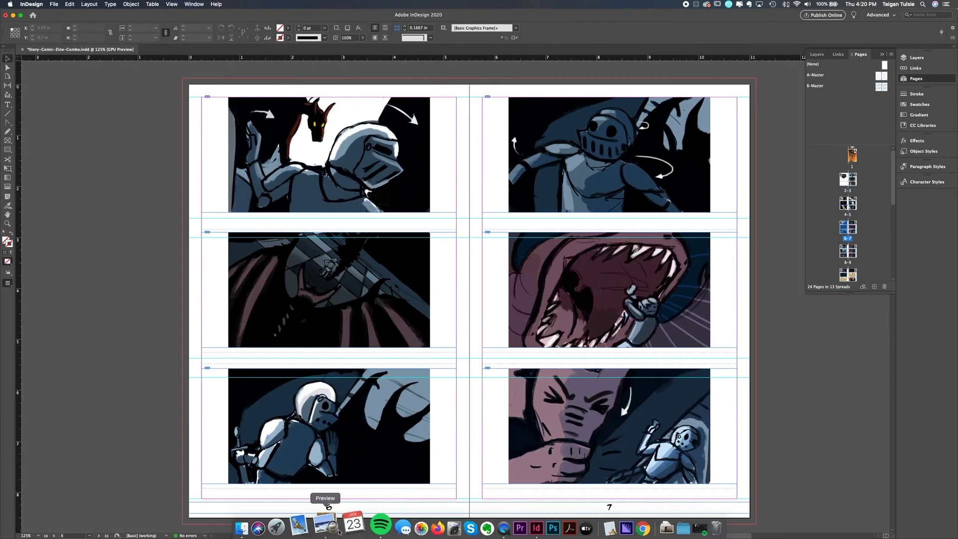
click(320, 521)
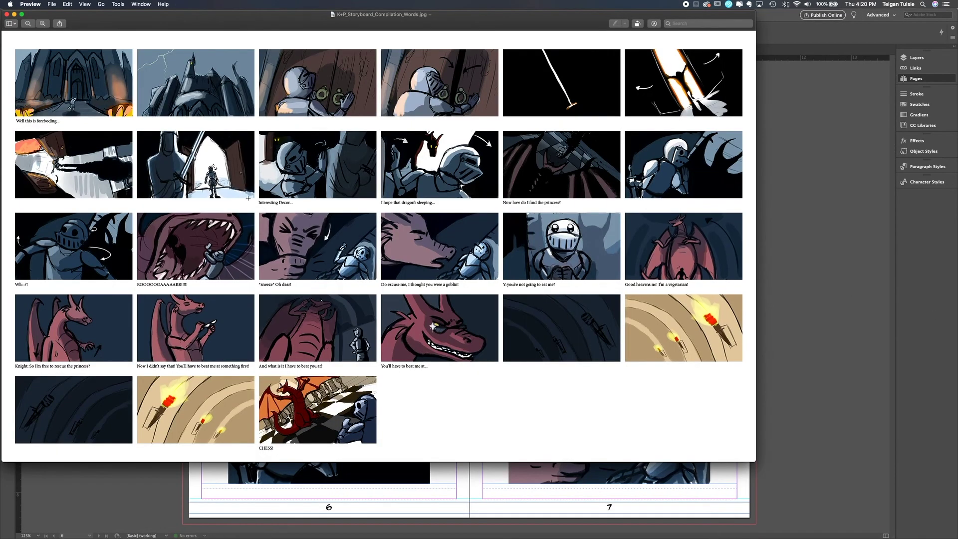
click(834, 283)
double_click(319, 223)
click(120, 30)
click(109, 53)
text(I HOPE THAT DRAGON IS SLEEPING...)
Unlock the master text frame beneath page 6's middle panel and place the text cursor in it
key(Escape)
shift+click(355, 357)
key(o)
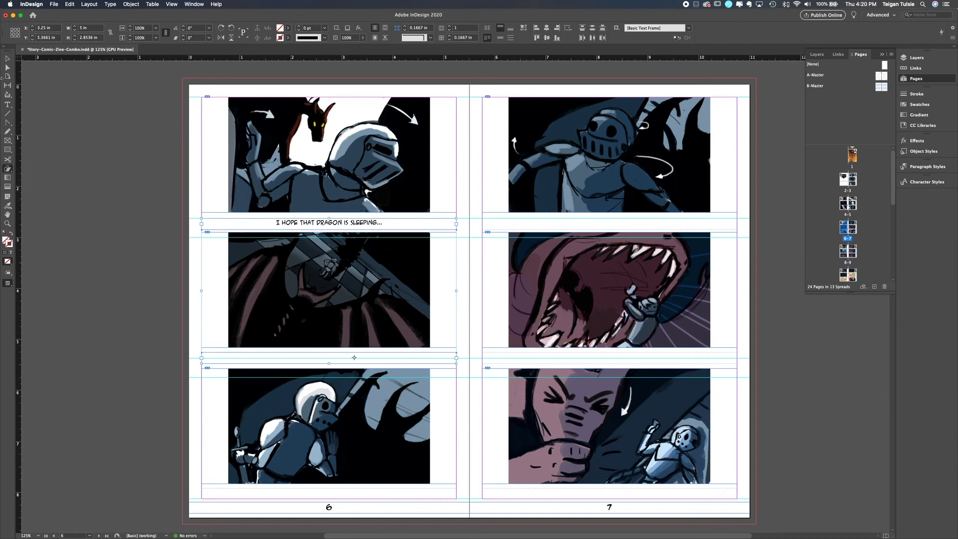
click(6, 66)
click(145, 327)
click(7, 105)
click(318, 356)
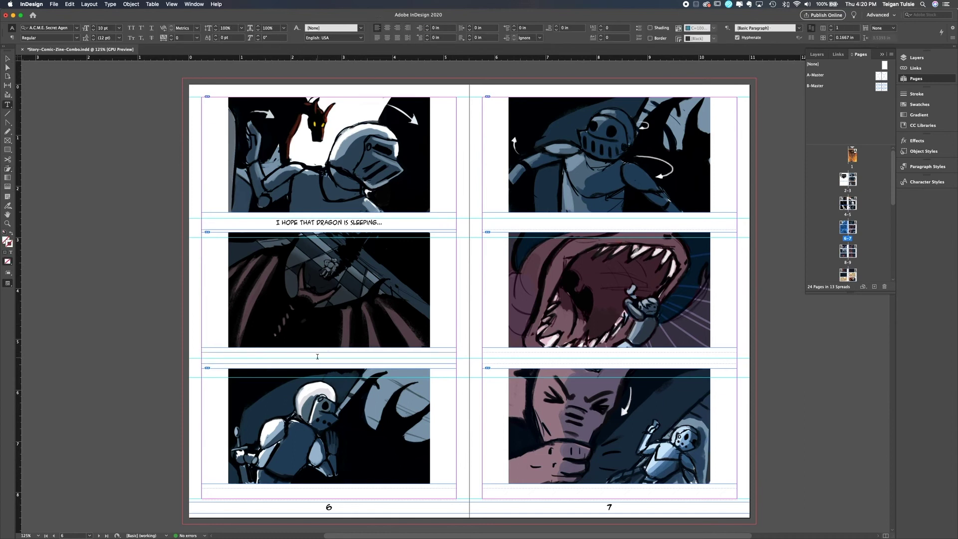
click(317, 356)
Caption page 6's middle panel "NOW WHERE WOULD THE PRINCESS BE..?" at 8 pt
text(H)
click(103, 28)
click(328, 525)
click(792, 409)
text(NOW WHER)
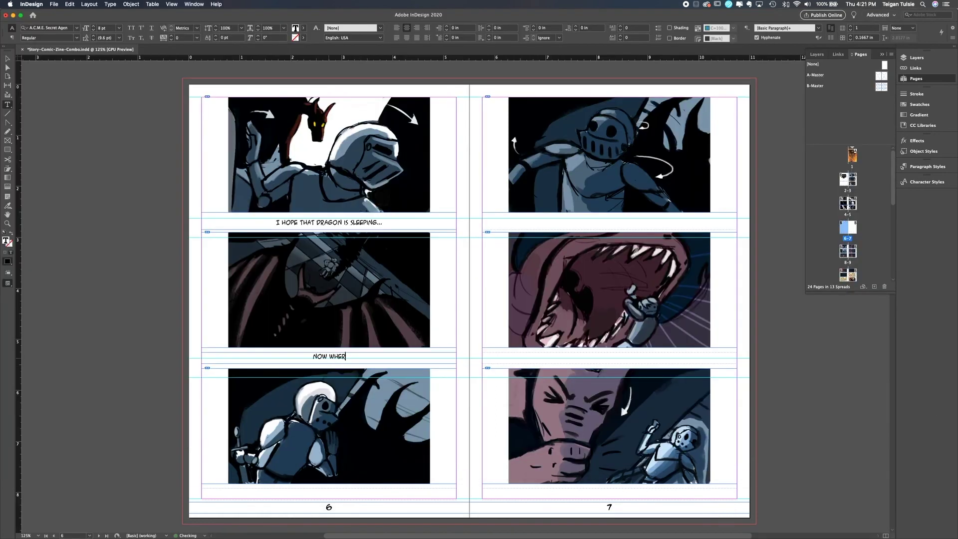
text(E WOULD THE PRINCESS BY)
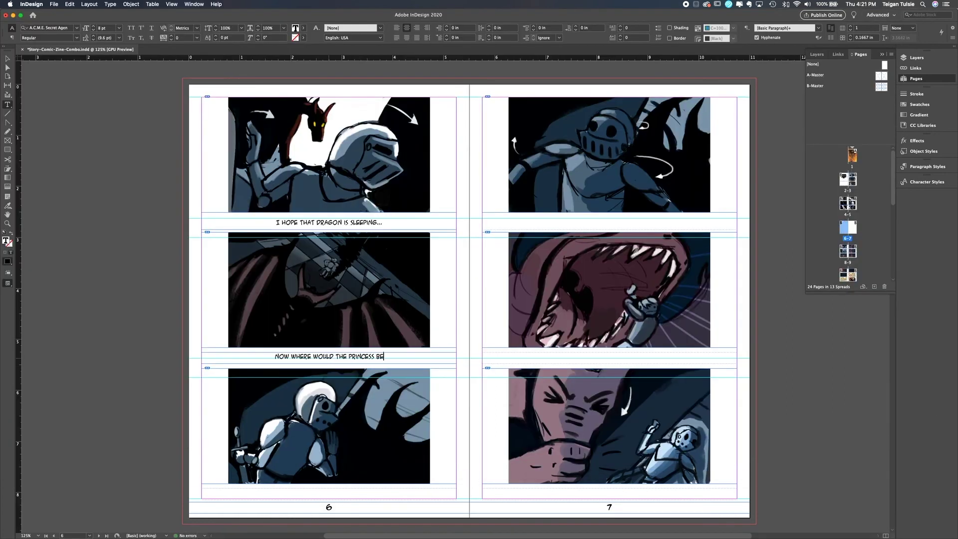
text(..?)
Caption page 6's bottom panel "HUH?!" and reduce its text size to match the other captions
click(351, 496)
text(HUH)
drag(342, 493, 316, 492)
click(119, 29)
click(117, 38)
Caption page 7's top panel "WH--?!" in smaller text and its middle panel "ROOOOOAAAAAAAAARRRRRR!!!!!!!!!!!!!!"
shift+super+click(622, 222)
click(622, 222)
text(WH)
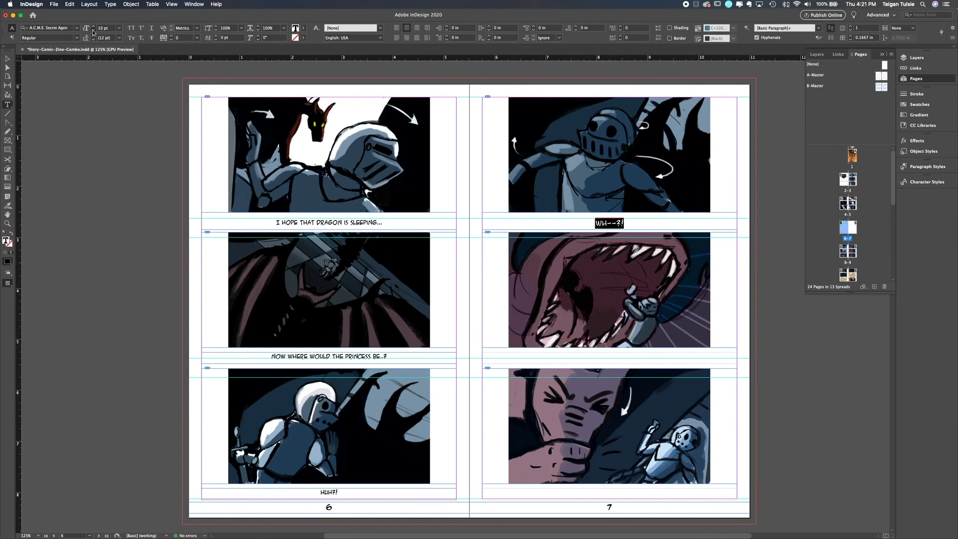
click(519, 357)
text(ROOOOOAAAAAAAAARRRRRR!!!!!!!!!!!!!!)
Caption page 7's bottom panel "AH-CHOO!!!" in smaller text and preview the spread
click(624, 491)
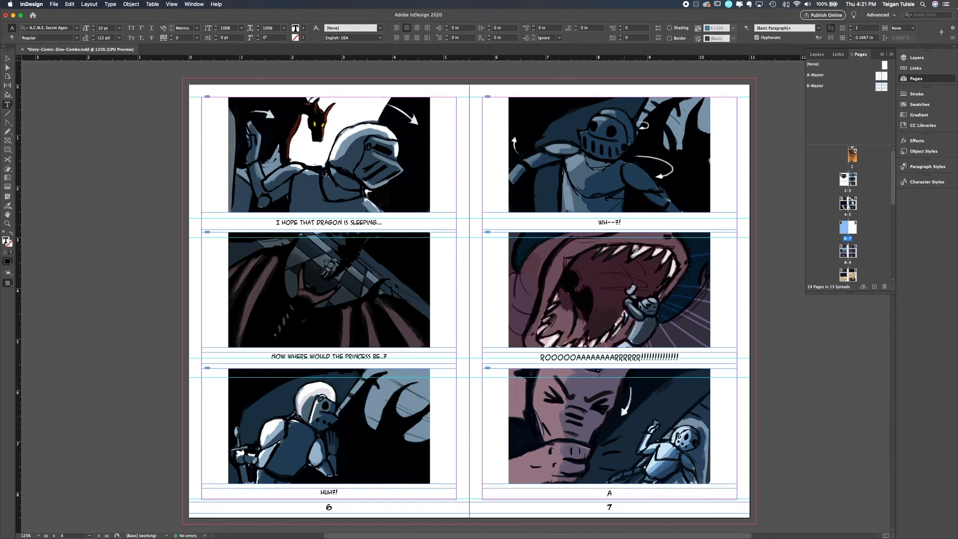
text(AH-CHOO!!!)
key(Escape)
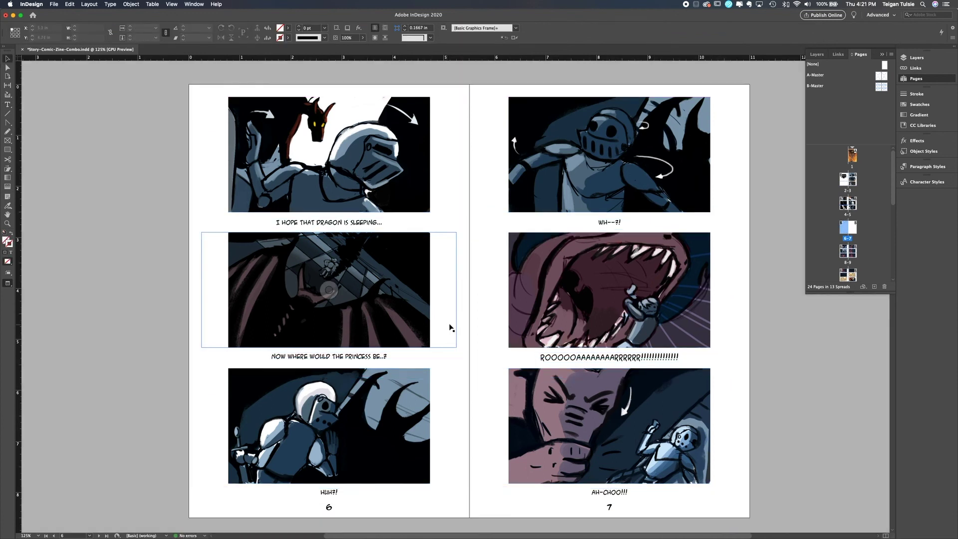
Check the storyboard wording and append "OH DEAR..." to the caption under page 7's bottom panel
key(alt+Page_Down)
mouse_move(505, 536)
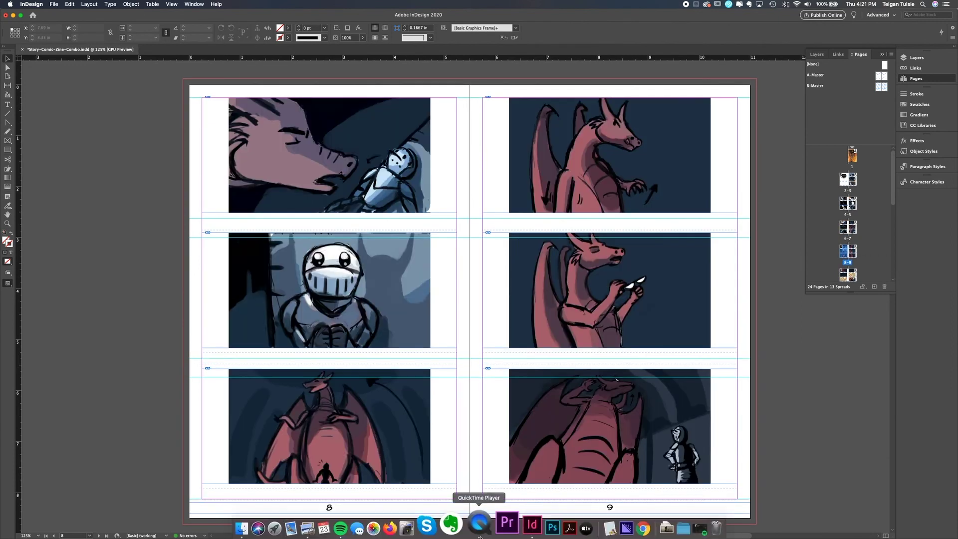
click(307, 527)
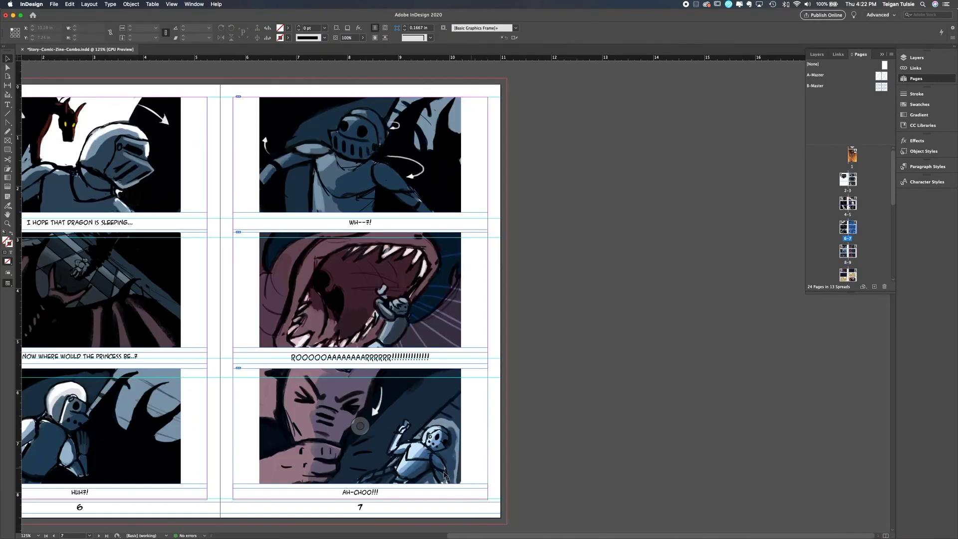
text(t)
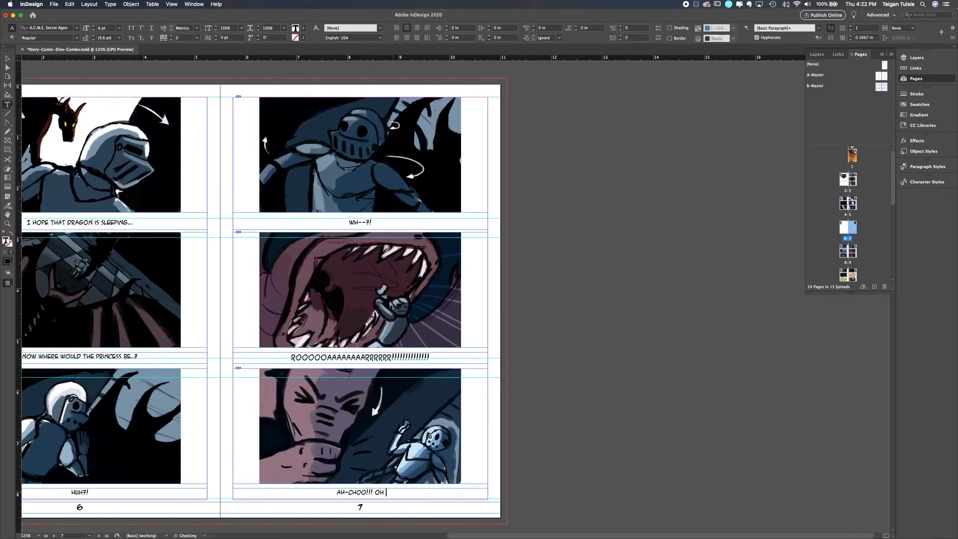
text(EAR...)
Caption page 8's top panel "DO EXCUSE ME, I THOUGHT YOU WERE A GOBLIN!" and reduce its text size to match the other captions
key(shift+Page_Down)
shift+super+click(364, 222)
click(364, 222)
text(DO EXCUSE ME, I THOUGHT YOU WERE A GOBLIN!)
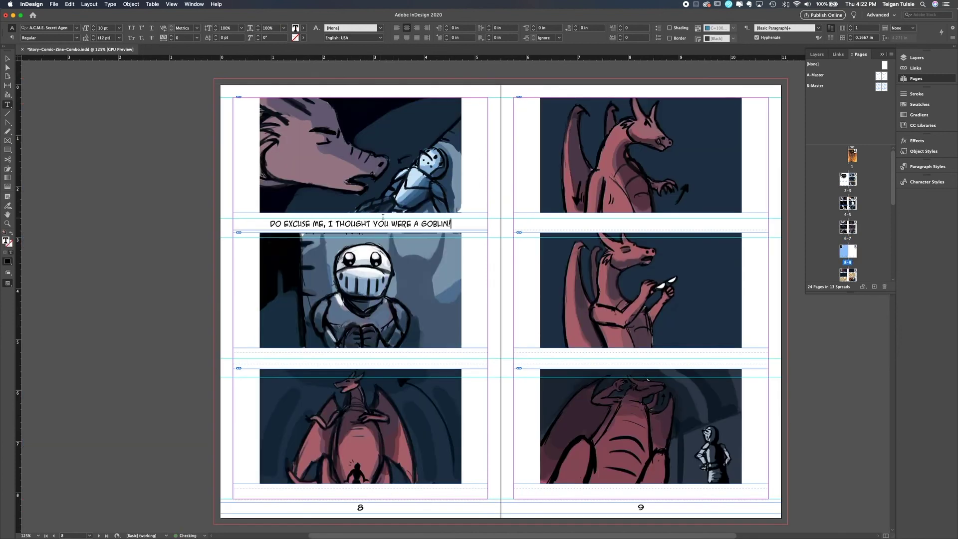
key(super+a)
key(shift+super+comma)
Caption page 8's middle panel "DOES THAT MEAN YOU'RE NOT GOING TO EAT ME?!"
shift+super+click(328, 354)
click(328, 354)
text(DOES THAT MEAN YOU'RE NOT GOING TO EAT ME?!)
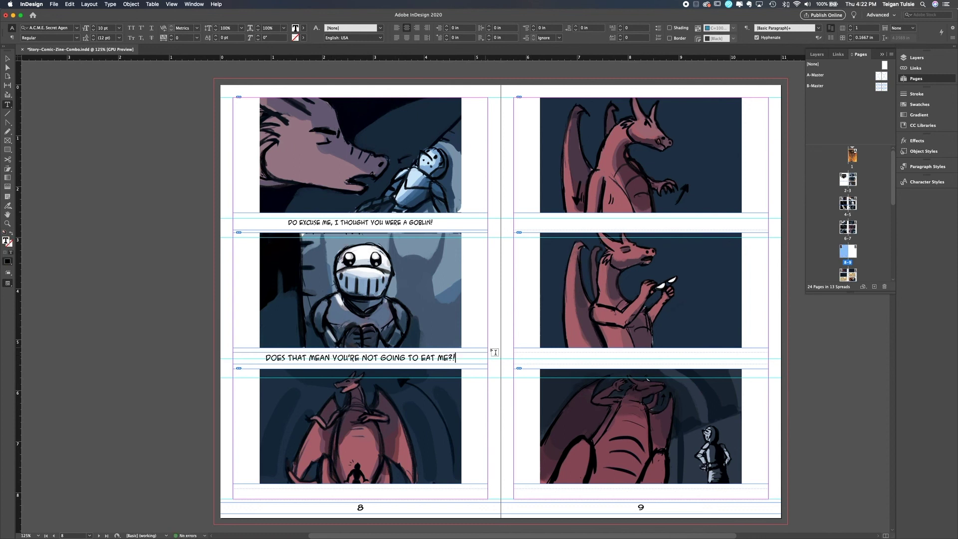
Remove the final exclamation mark from page 8's middle caption and reduce its text size to 8 pt
key(BackSpace)
key(super+a)
key(super+shift+comma)
key(Escape)
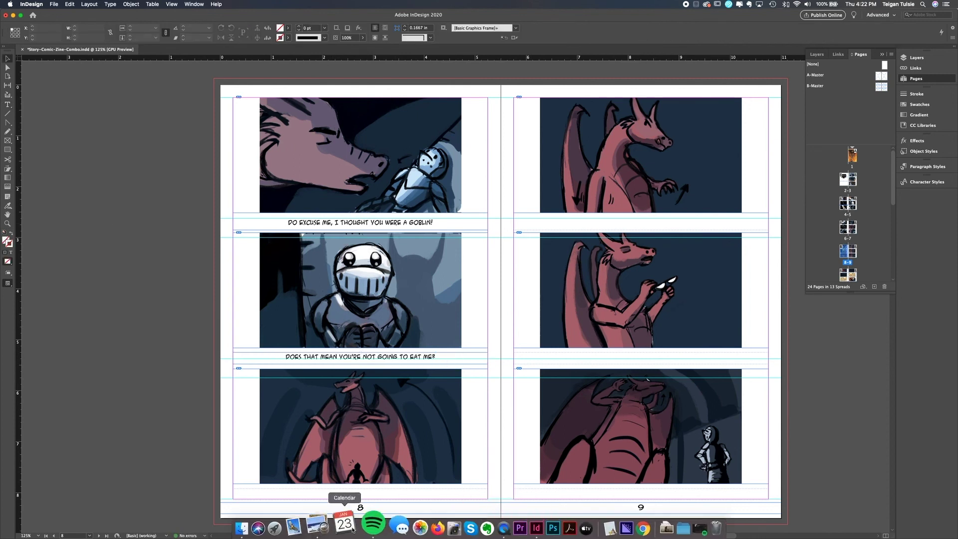
Check the storyboard wording and caption page 8's bottom panel "EAT YOU?! GOOD HEAVENS NO! I'M A VEGETARIAN!" in 8 pt text
click(333, 529)
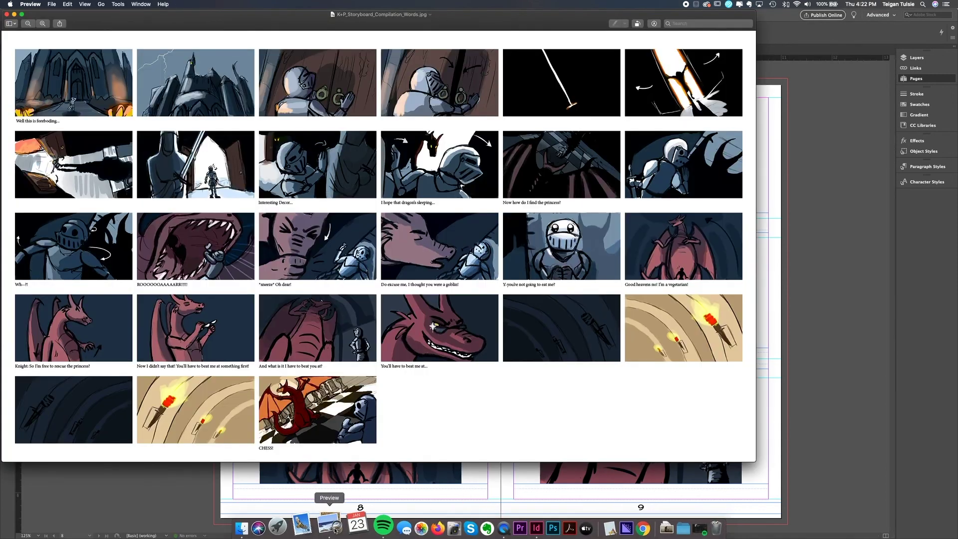
click(837, 342)
double_click(374, 496)
text(E)
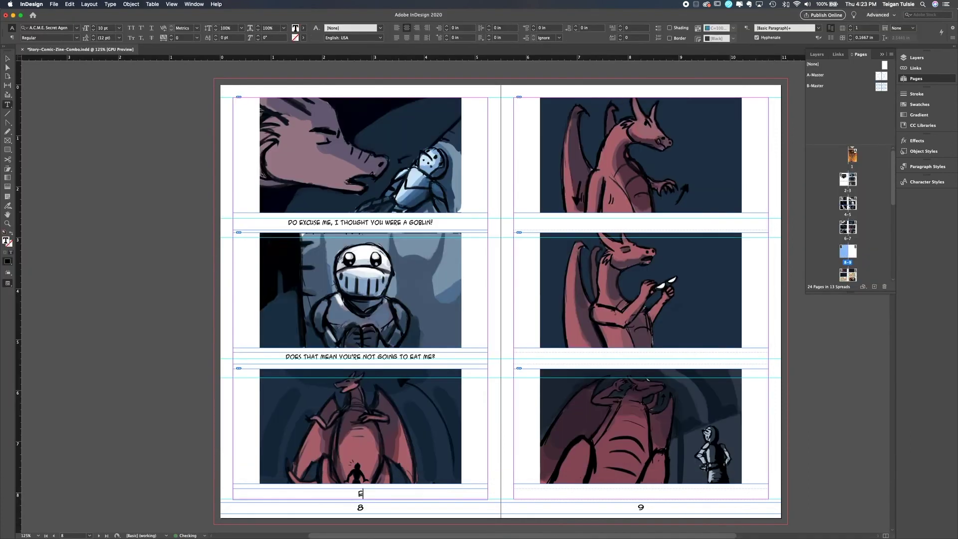
text(aT YOU?! GOOD HEAVENS NO! I'M A VEGETARIAN!)
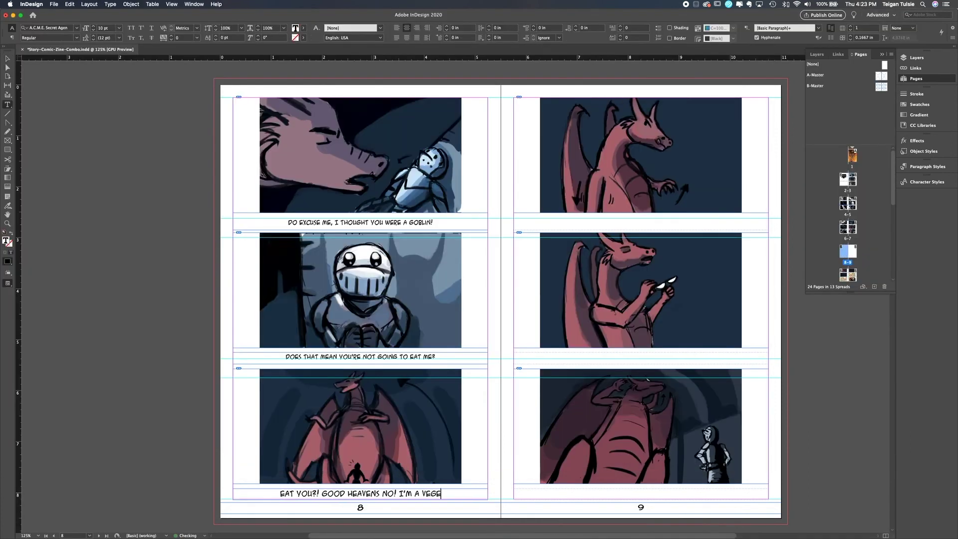
drag(456, 494, 264, 493)
click(93, 30)
click(93, 29)
key(Escape)
Caption page 9's top panel "KNIGHT: DOES THAT MEAN I'M FREE TO RESCUE THE PRINCESS?" in 8 pt text, consulting the storyboard
shift+click(663, 228)
double_click(662, 226)
click(662, 225)
text(KNGIHT:)
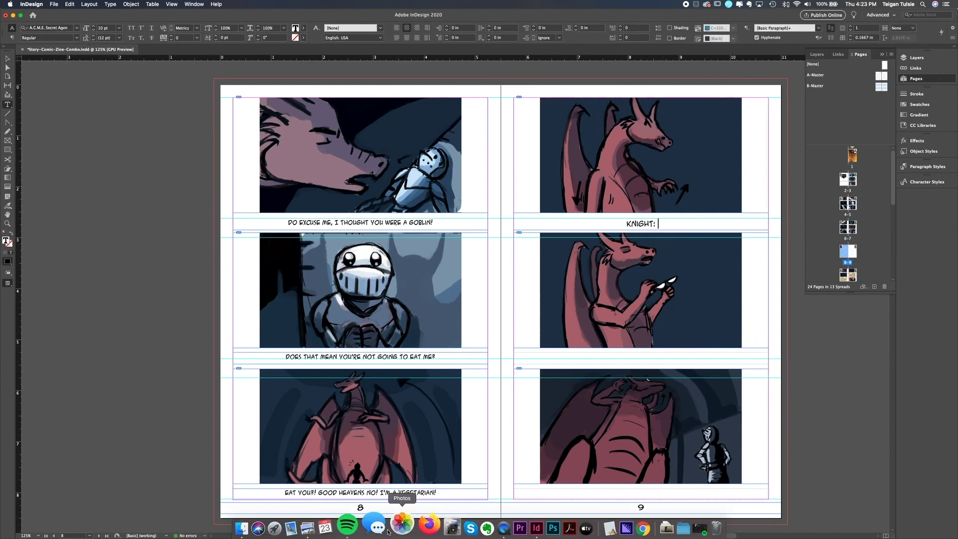
click(381, 524)
click(896, 338)
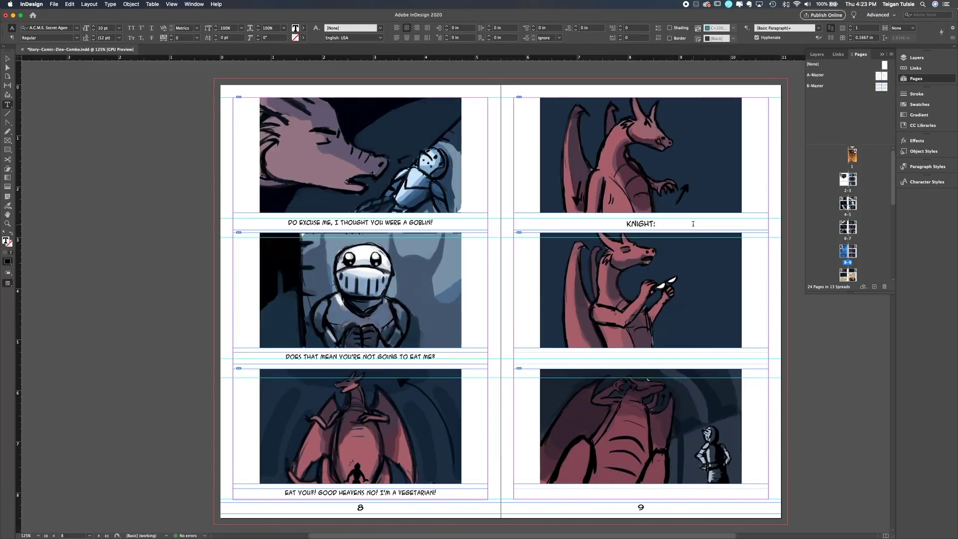
text(DOES THAT MEAN I'M FREE TO RESCUE THE PRINCESS?)
key(super+a)
click(93, 30)
click(93, 30)
key(Escape)
Caption page 9's middle panel "NOW I DIDN'T SAY THAT!" and reduce the text to 8 pt
shift+super+click(629, 359)
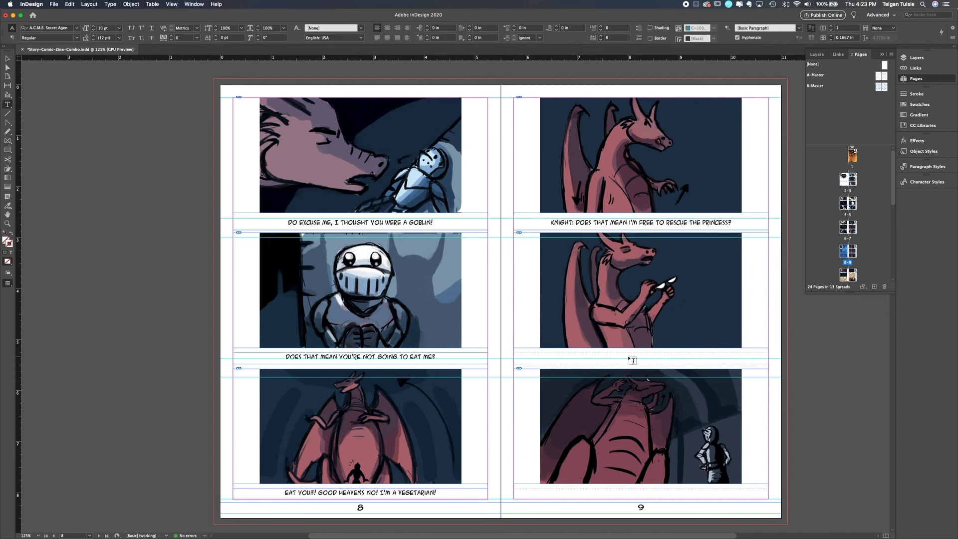
double_click(640, 354)
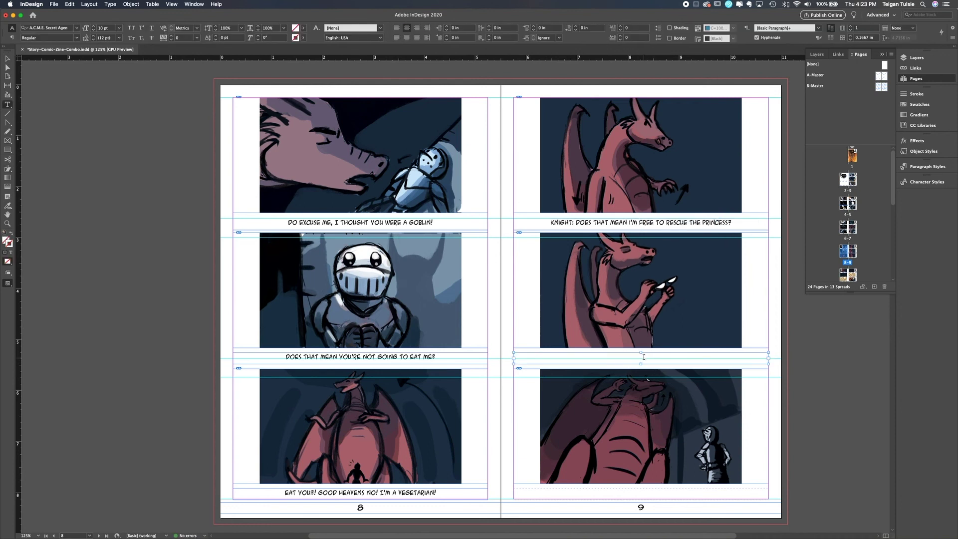
text(NOW I DIDN'T SAY THAT!)
key(super+a)
key(super+shift+comma)
key(Escape)
Enter "YOU'LL HAVE TO BEAT ME" under page 9's bottom panel and append "YOU'LL HAVE TO BEAT ME AT SOMETHING FIRST..." to the middle caption
double_click(630, 496)
text(YOU'LL HAVE TO BEAT ME)
click(684, 357)
text(YOU'LL HAVE TO BEAT ME)
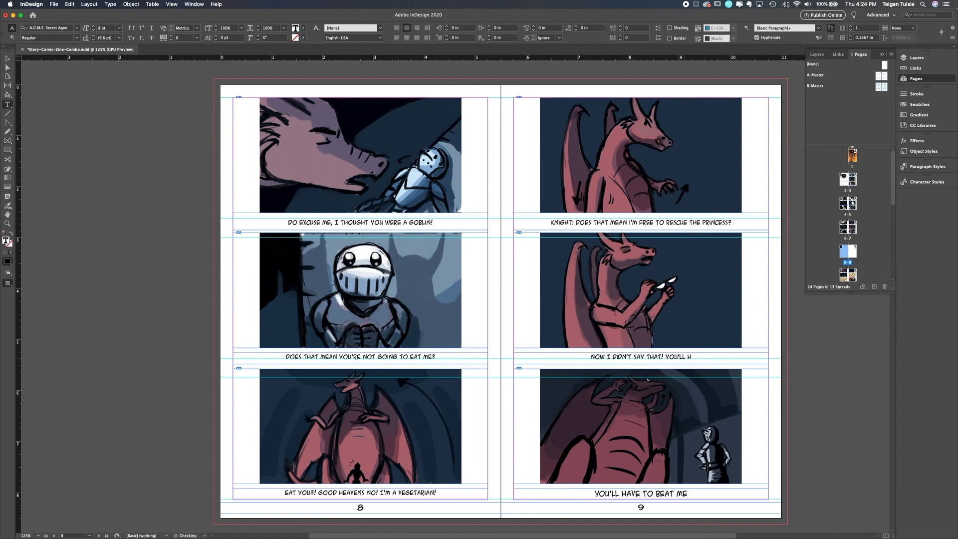
text( AT SOMETHING FIRST...)
Replace page 9's bottom caption with "KNIGHT: ALRIGHT, NAME YOUR CHALLENGE!" and reduce its text size to match the other captions
drag(690, 494, 589, 494)
text(KNIGHT: ALRIGHT, NAME YOUR CHALLENGE!)
drag(737, 495, 560, 494)
click(94, 30)
click(93, 30)
click(7, 58)
click(130, 161)
Check the storyboard wording, go to pages 10-11 and caption page 10's top panel "HEHE..." in 8 pt text
click(335, 527)
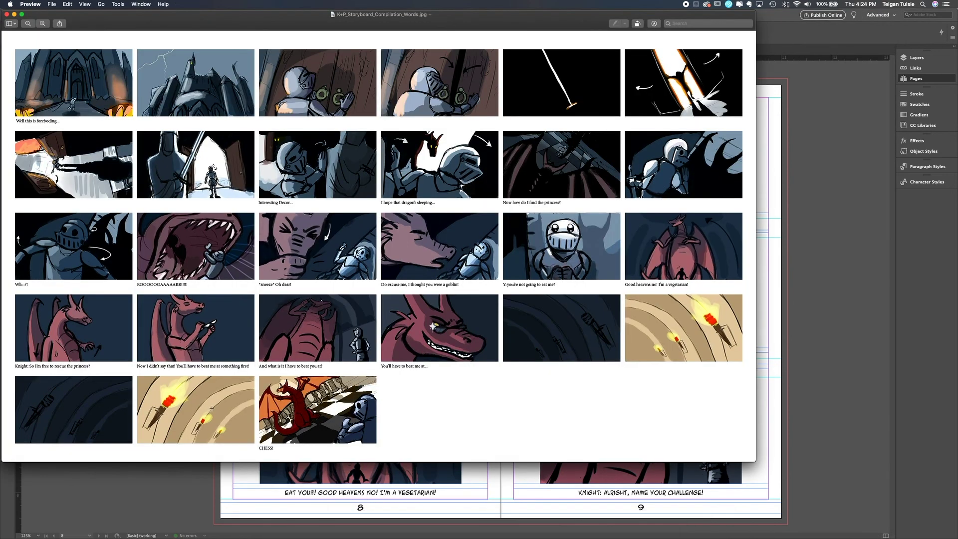
click(873, 374)
double_click(844, 275)
click(7, 105)
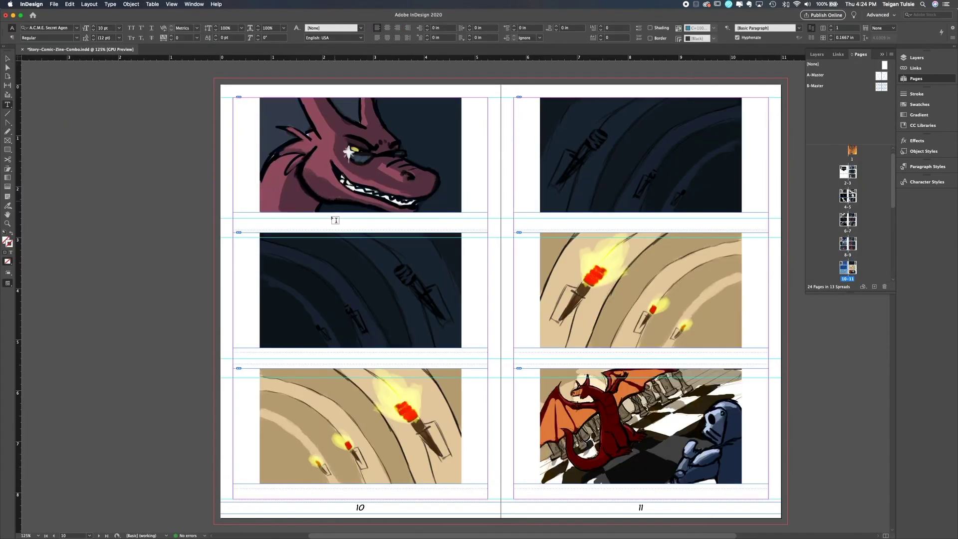
click(342, 223)
text(HEHE...)
key(super+a)
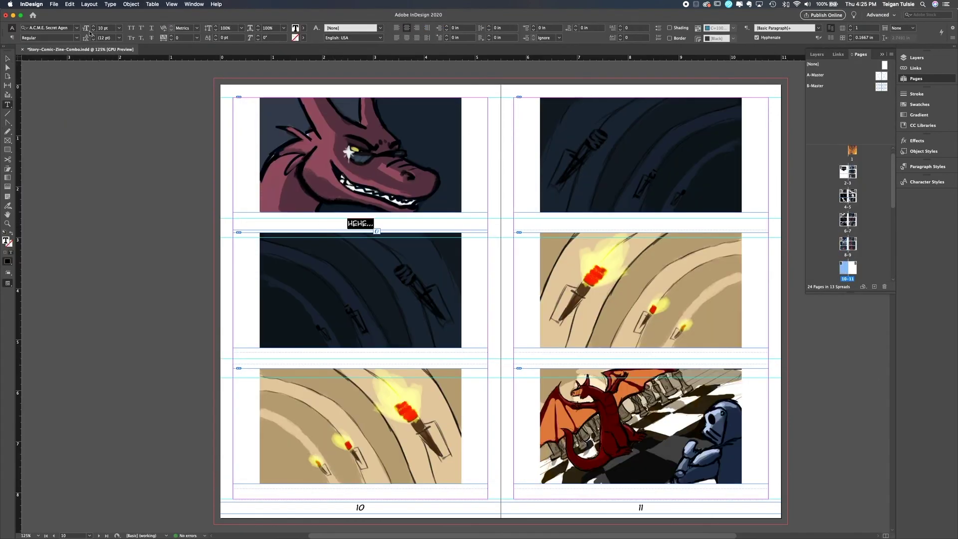
click(93, 31)
click(93, 31)
Caption page 10's bottom panel "FWOOOOOSH!!!!" and copy that caption under page 11's middle panel
shift+super+click(371, 494)
click(371, 494)
text(FWOOOOOSH!!!!)
drag(395, 494, 309, 494)
key(ctrl+c)
click(627, 358)
key(ctrl+v)
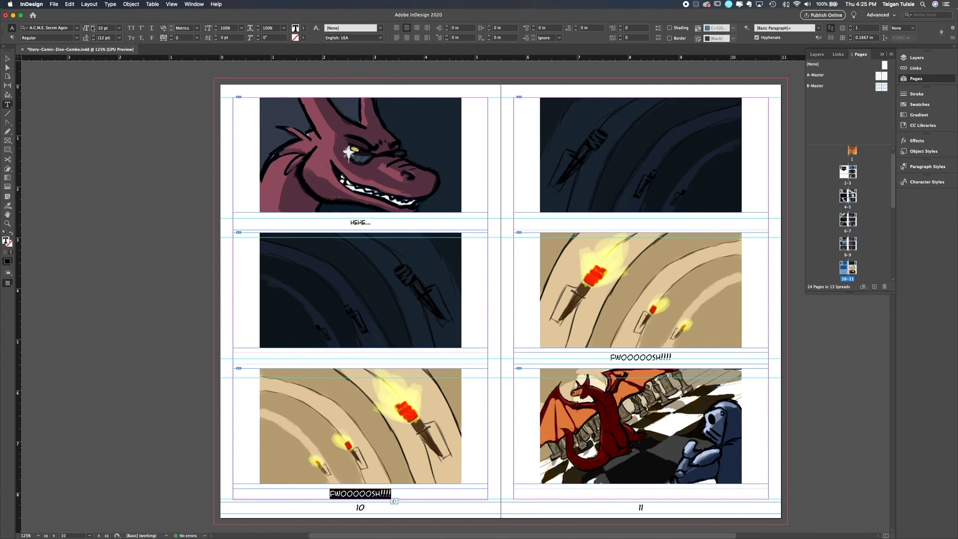